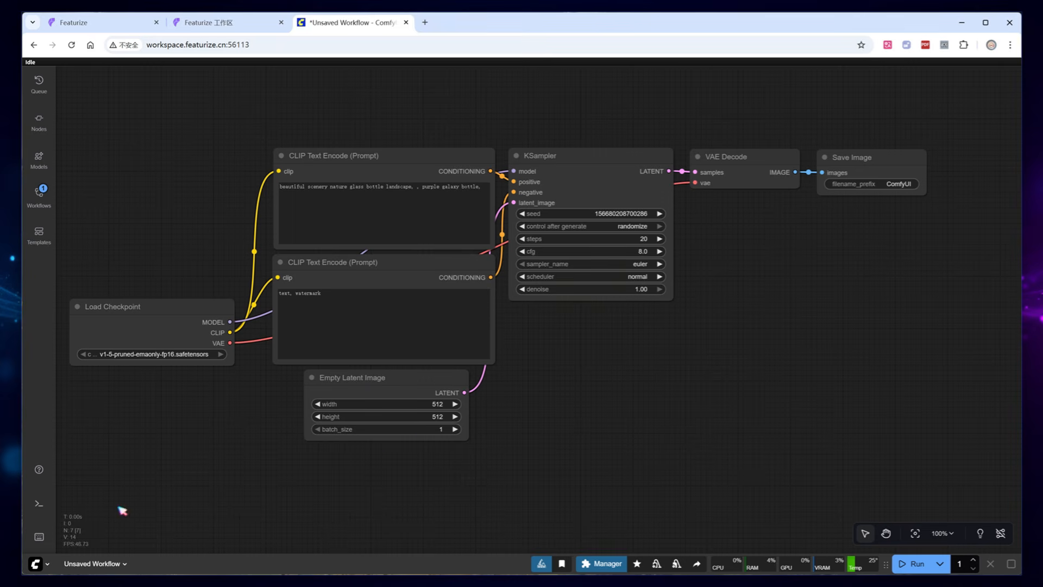
Check the ComfyUI version and system information on the About page of the settings
{"action": "left_click", "coordinate": [38, 564]}
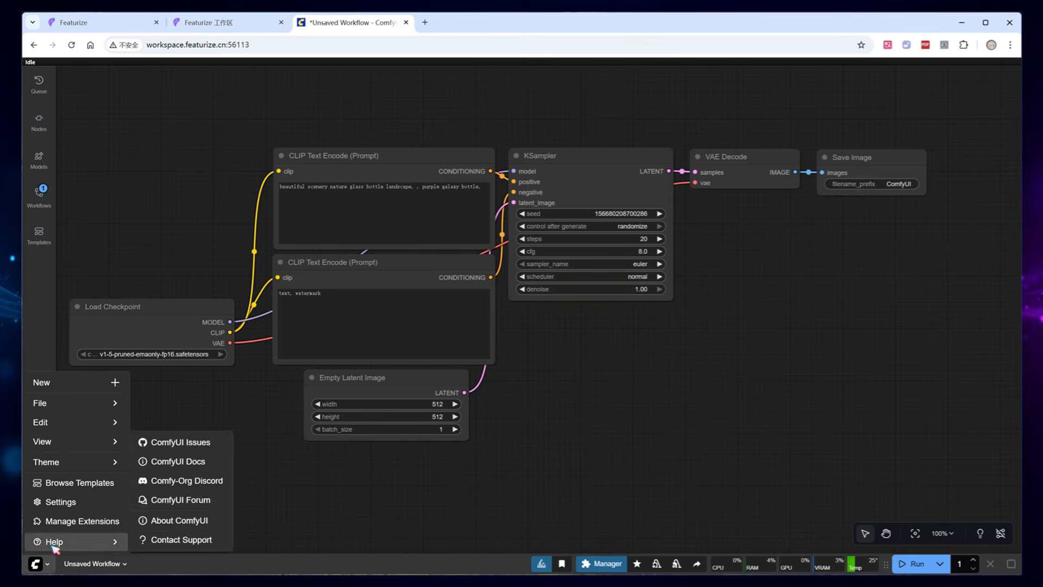
{"action": "left_click", "coordinate": [70, 501]}
{"action": "left_click", "coordinate": [278, 463]}
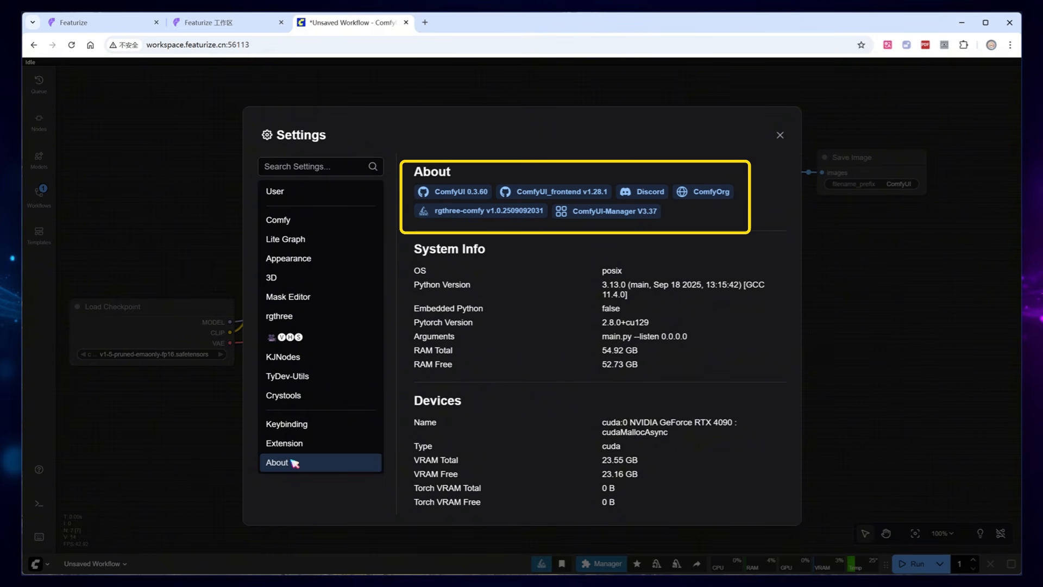
{"action": "left_click", "coordinate": [781, 135]}
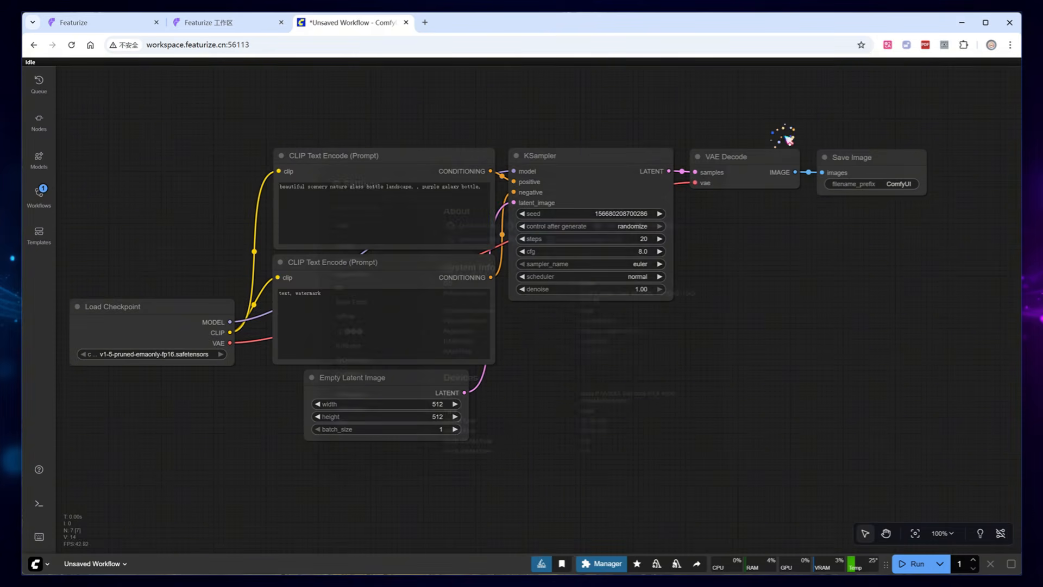
Review the custom nodes in the node manager, filtered to Installed, and close the manager
{"action": "left_click", "coordinate": [602, 563]}
{"action": "left_click", "coordinate": [543, 241]}
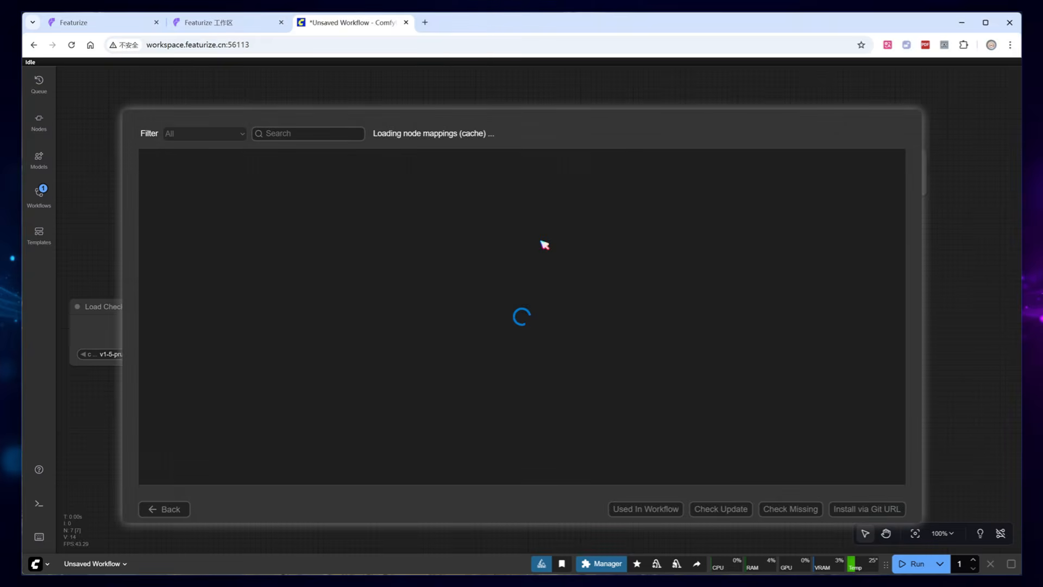
{"action": "left_click", "coordinate": [237, 134]}
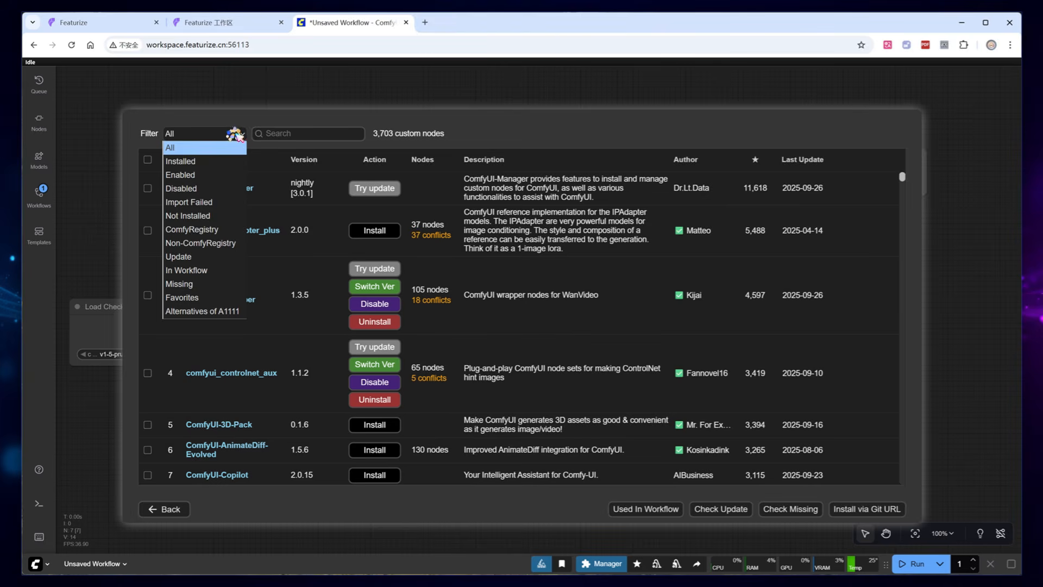
{"action": "left_click", "coordinate": [206, 162]}
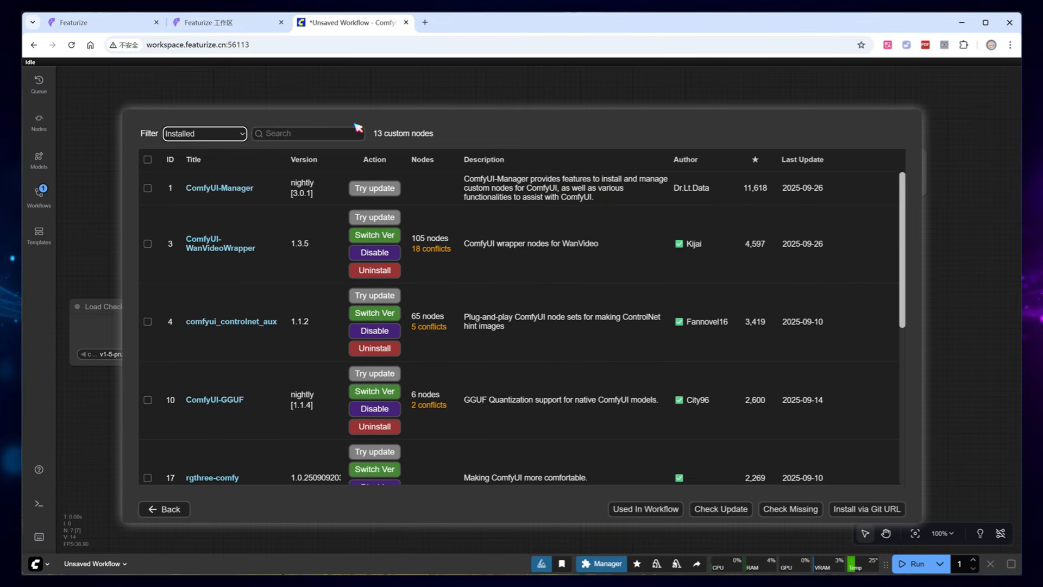
{"action": "left_click_drag", "start_coordinate": [902, 214], "coordinate": [926, 200]}
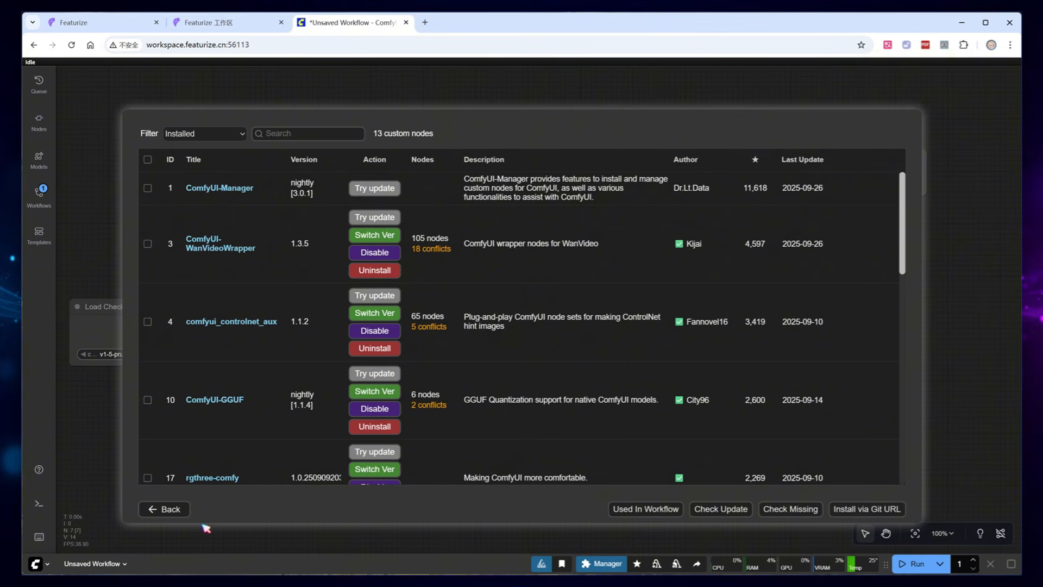
{"action": "left_click", "coordinate": [173, 509]}
{"action": "left_click", "coordinate": [497, 439]}
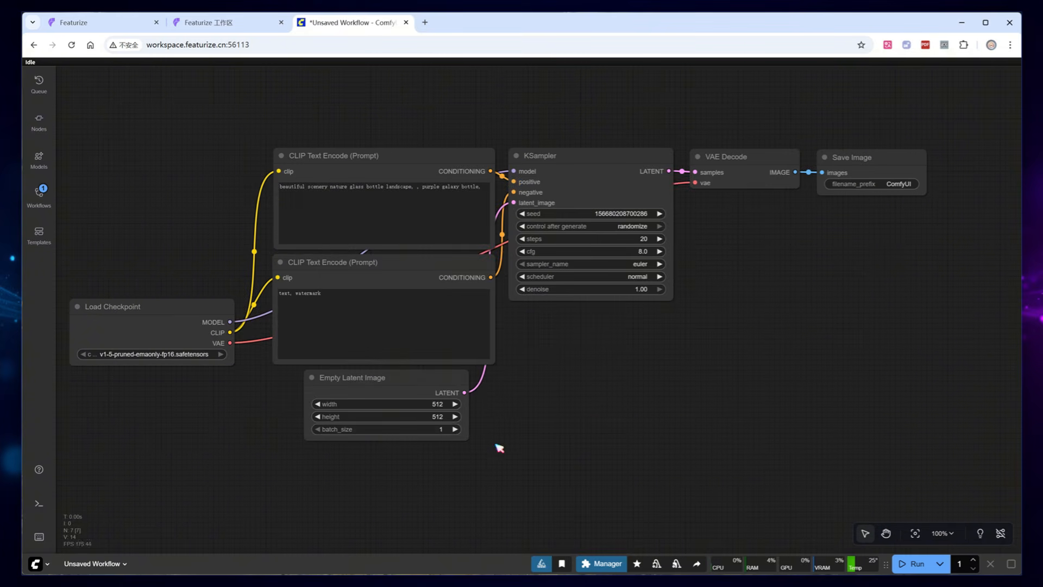
Load the video template "Wan2.2 Animate, character animation and replacement" and dismiss the missing-models notice with "Don't show this again" chosen
{"action": "left_click", "coordinate": [41, 238]}
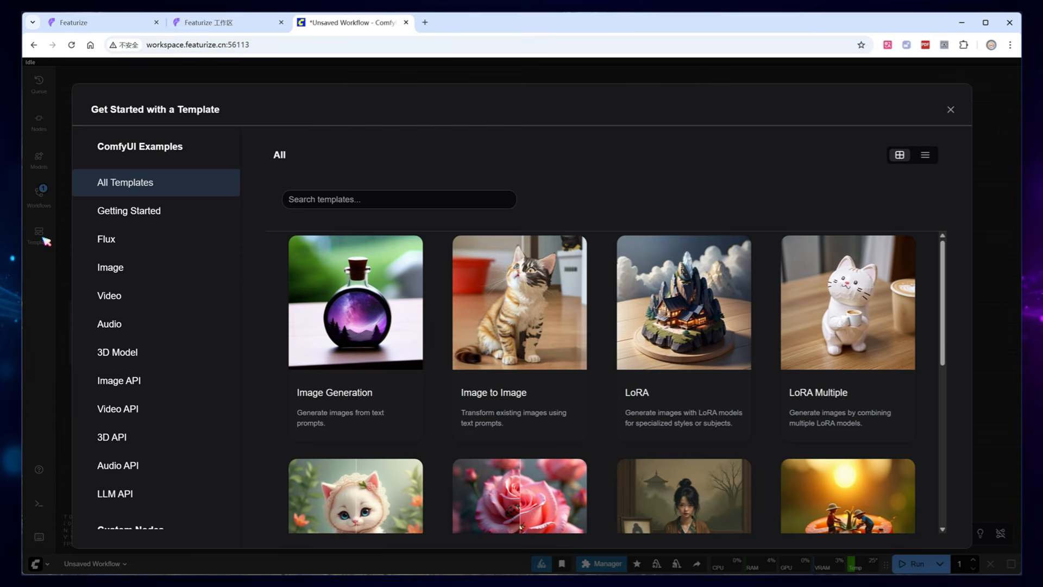
{"action": "left_click", "coordinate": [132, 297]}
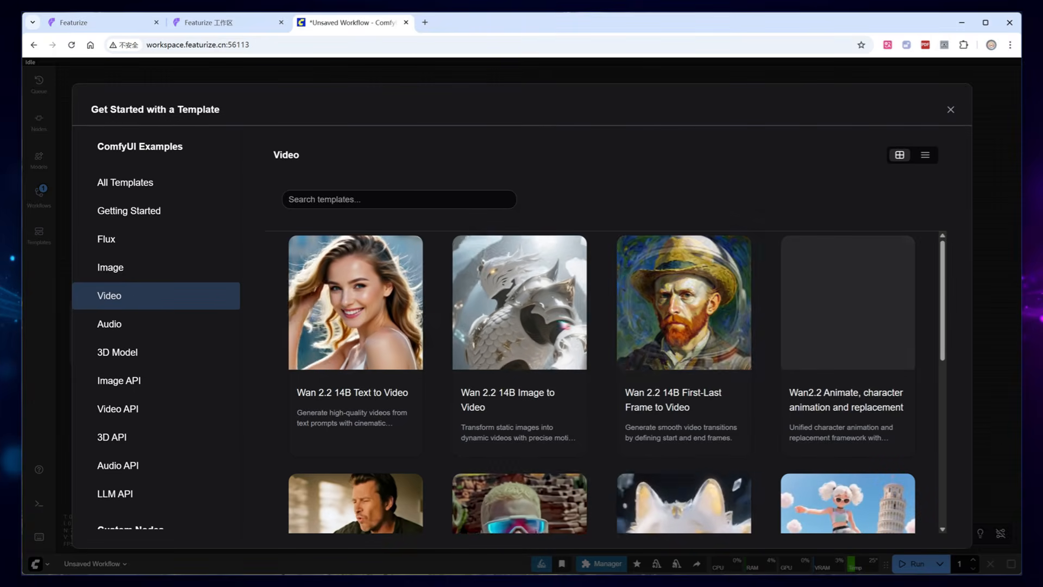
{"action": "left_click", "coordinate": [901, 358]}
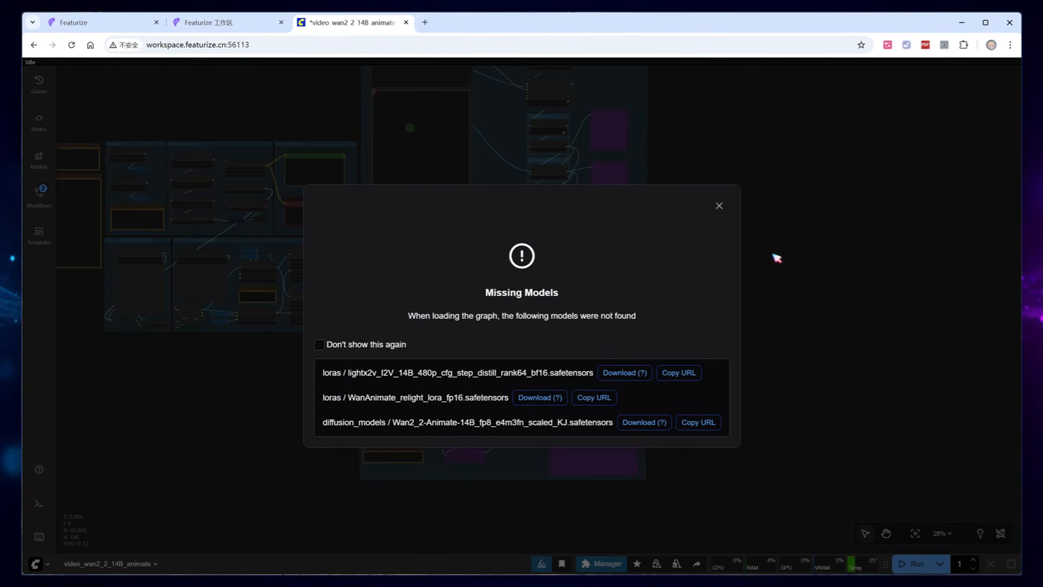
{"action": "left_click", "coordinate": [319, 343]}
{"action": "left_click", "coordinate": [720, 205]}
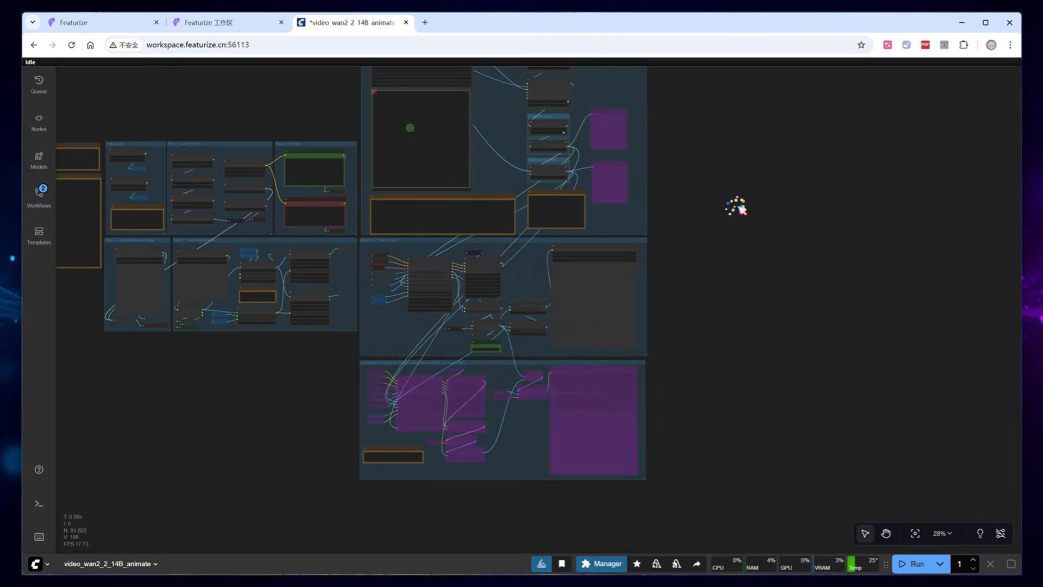
Examine the template's mask and background preprocessing group and its sampling and video output group
{"action": "left_click_drag", "start_coordinate": [742, 244], "coordinate": [878, 322]}
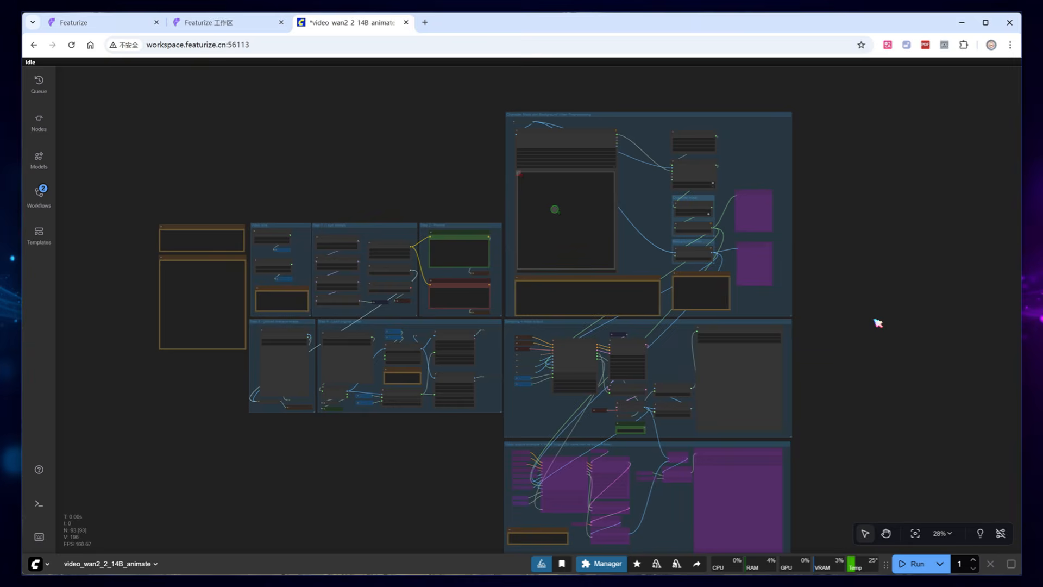
{"action": "scroll", "coordinate": [843, 247], "scroll_direction": "up", "scroll_amount": 10}
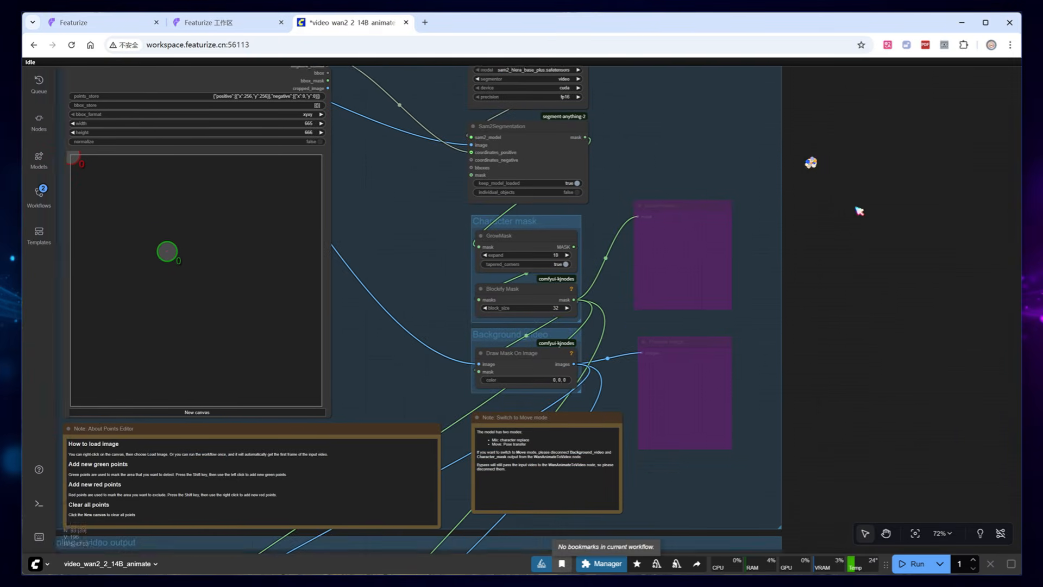
{"action": "left_click_drag", "start_coordinate": [859, 211], "coordinate": [927, 263]}
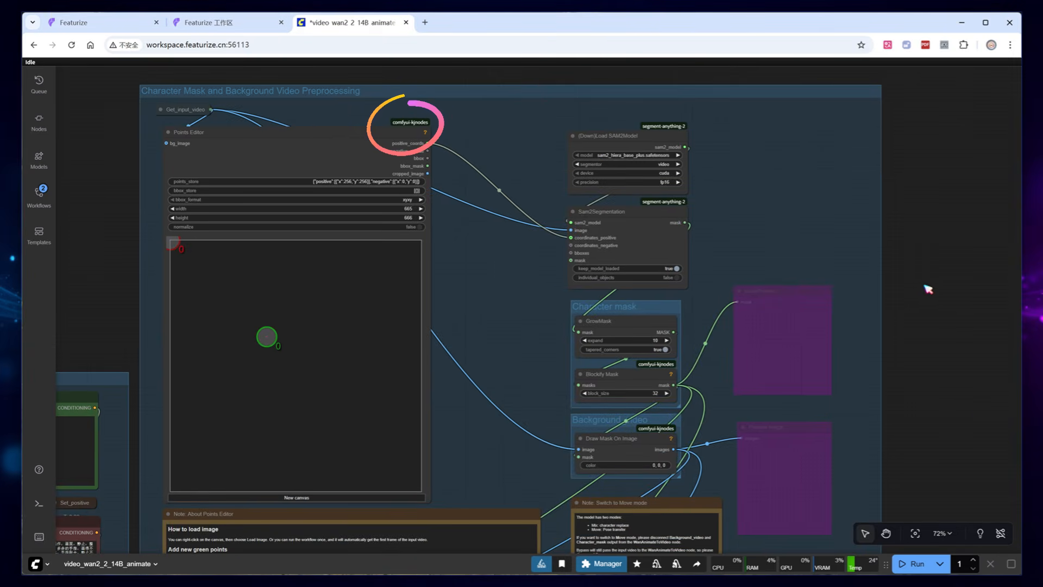
{"action": "scroll", "coordinate": [920, 435], "scroll_direction": "down", "scroll_amount": 8}
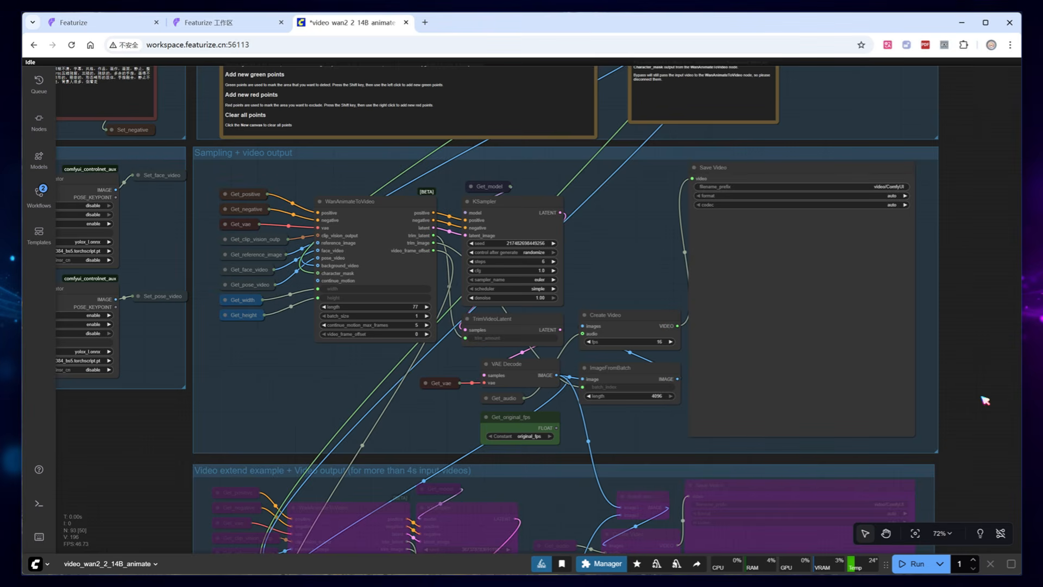
{"action": "scroll", "coordinate": [985, 400], "scroll_direction": "down", "scroll_amount": 6}
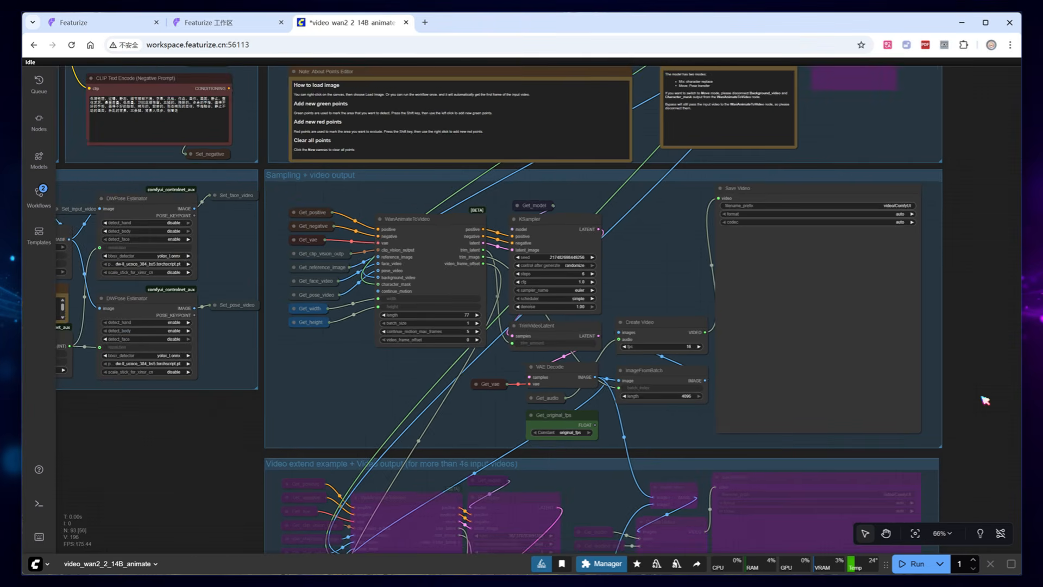
{"action": "left_click_drag", "start_coordinate": [485, 426], "coordinate": [420, 515]}
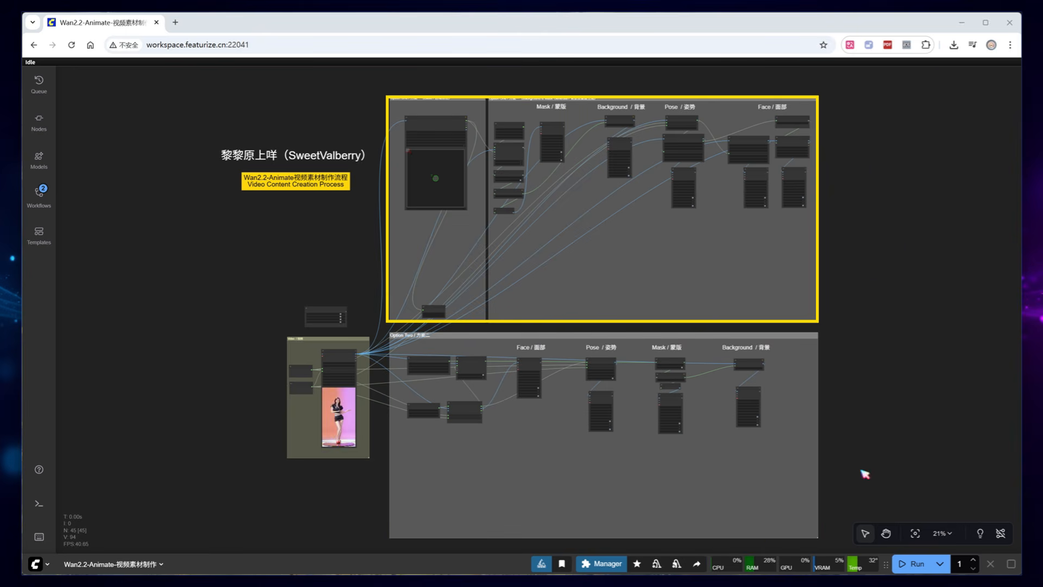
Bypass the Option Two and Option One Background & Mask Generate groups in the Fast Groups Bypasser, keeping the Label and Video groups enabled
{"action": "scroll", "coordinate": [326, 318], "scroll_direction": "up", "scroll_amount": 15}
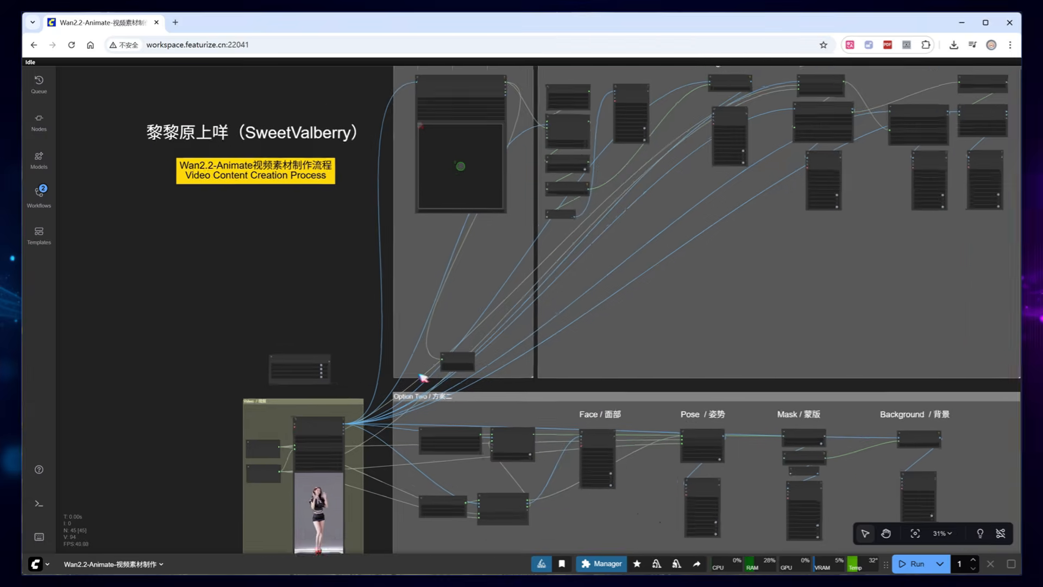
{"action": "left_click", "coordinate": [310, 361]}
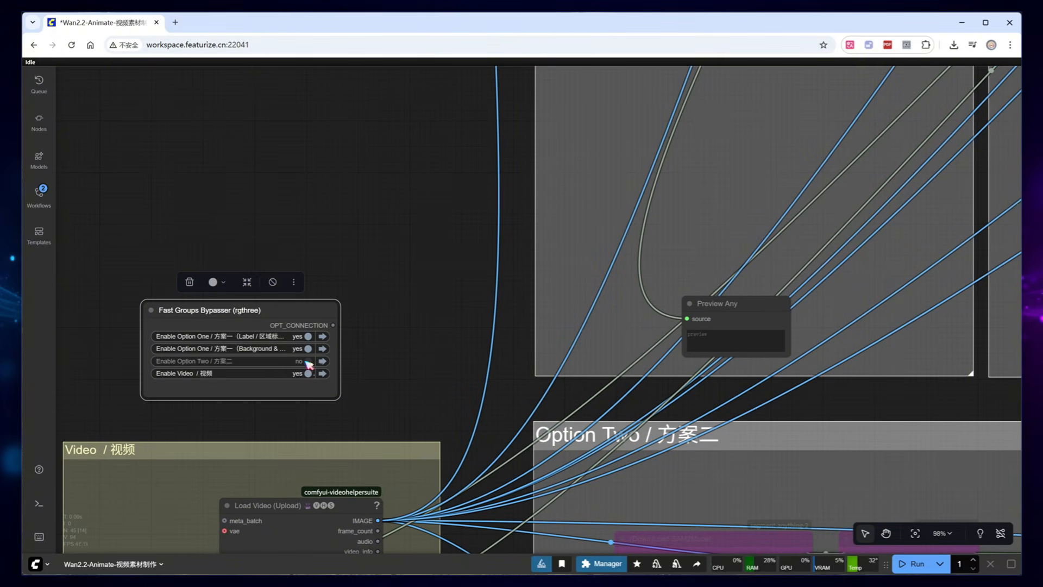
{"action": "scroll", "coordinate": [384, 187], "scroll_direction": "down", "scroll_amount": 5}
{"action": "left_click_drag", "start_coordinate": [384, 186], "coordinate": [277, 506]}
{"action": "left_click_drag", "start_coordinate": [383, 263], "coordinate": [339, 312]}
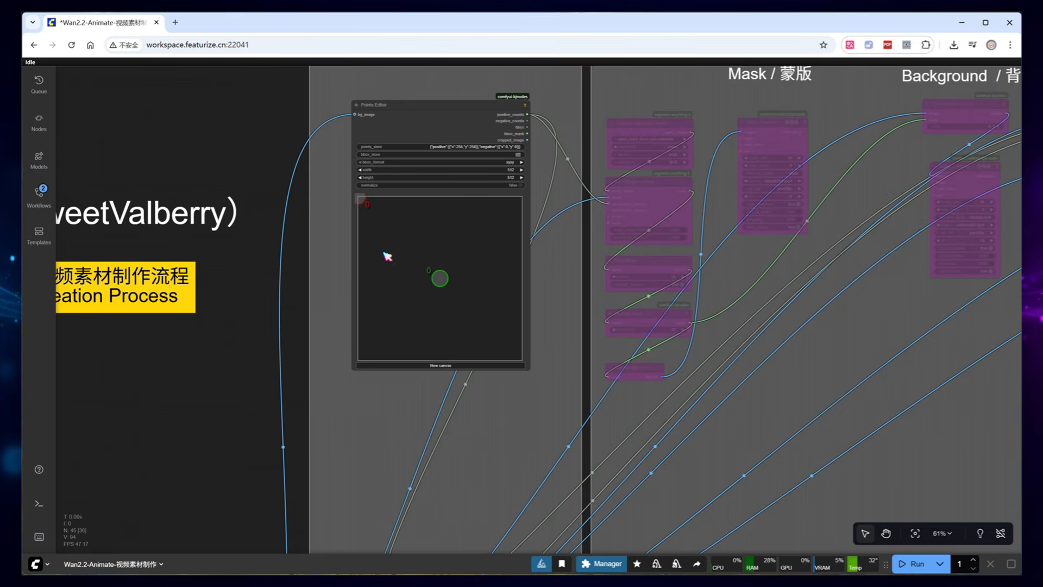
Run the workflow to load the video's first frame into the Points Editor
{"action": "left_click", "coordinate": [366, 170]}
{"action": "scroll", "coordinate": [353, 165], "scroll_direction": "up", "scroll_amount": 1}
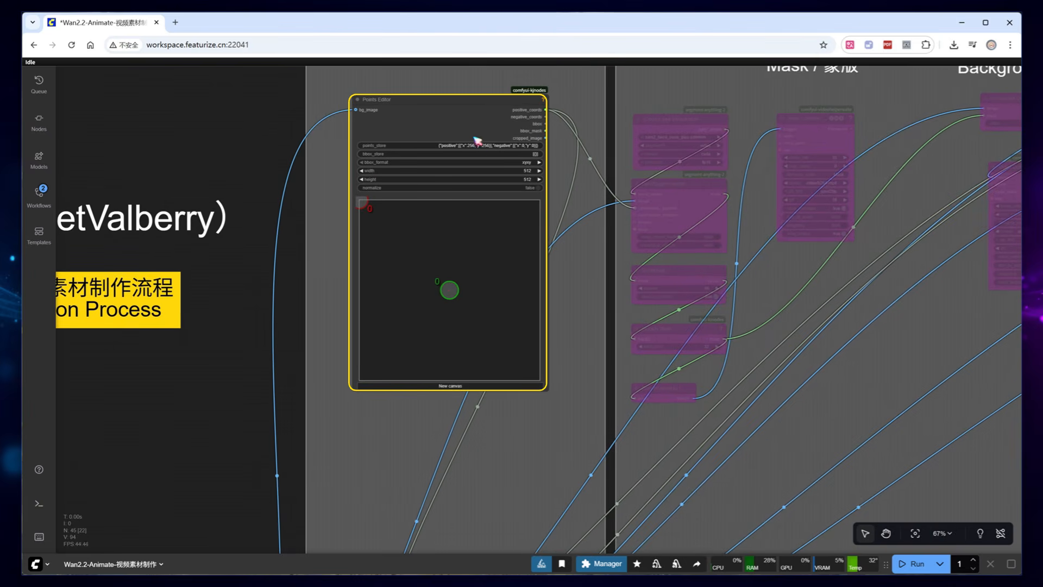
{"action": "left_click", "coordinate": [574, 344]}
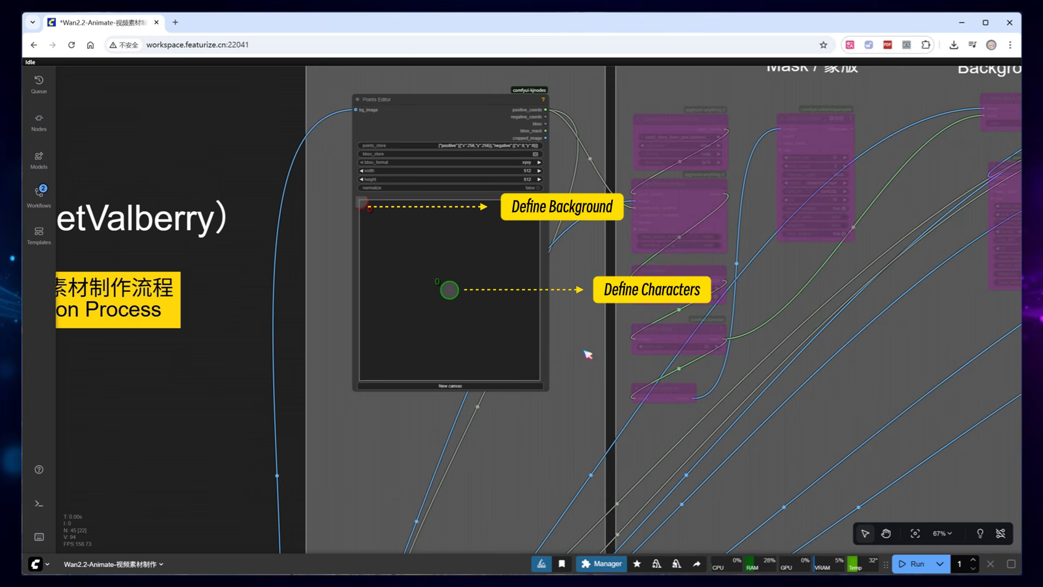
{"action": "left_click", "coordinate": [913, 563]}
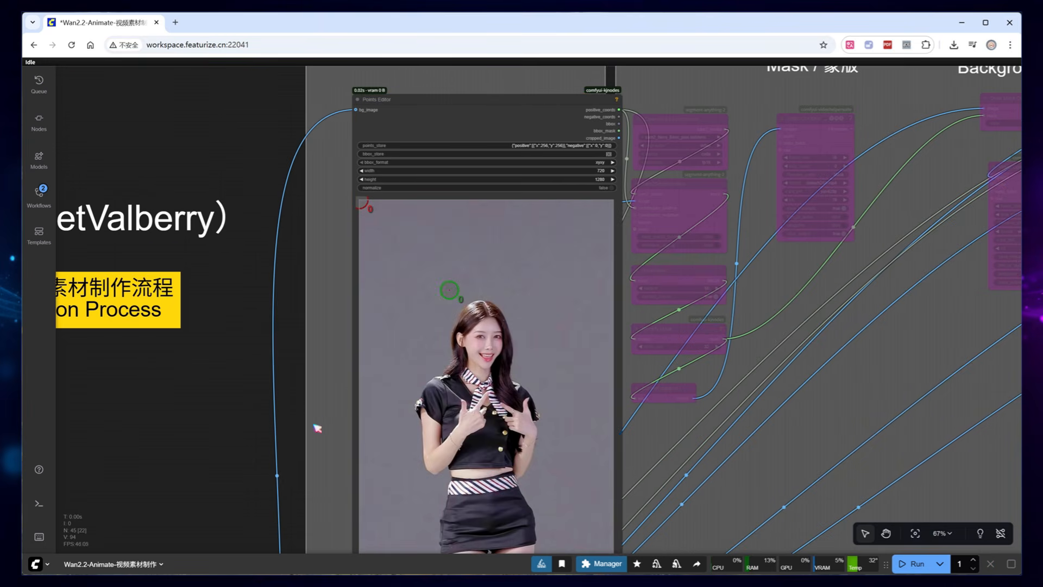
Reposition the Points Editor node, then move its positive point onto the character's face and its negative point onto the background beside the head
{"action": "left_click_drag", "start_coordinate": [478, 115], "coordinate": [450, 98]}
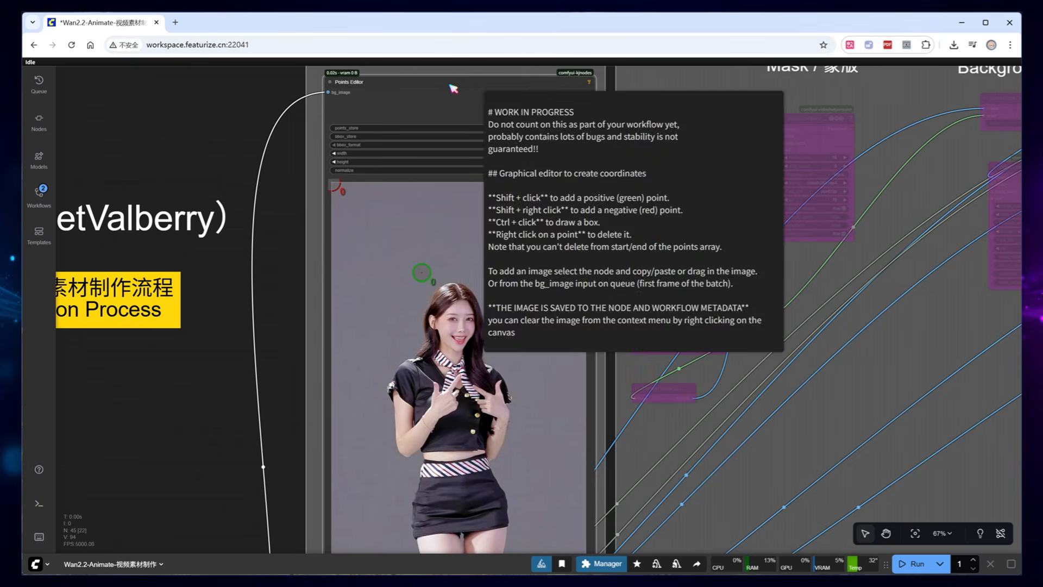
{"action": "left_click_drag", "start_coordinate": [241, 422], "coordinate": [243, 308]}
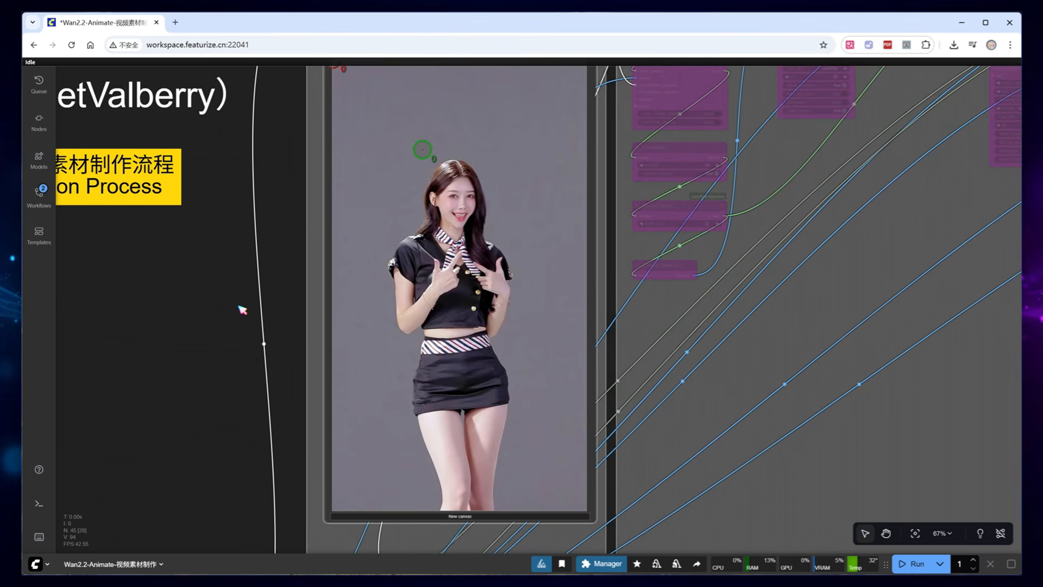
{"action": "scroll", "coordinate": [263, 260], "scroll_direction": "down", "scroll_amount": 2}
{"action": "left_click_drag", "start_coordinate": [391, 212], "coordinate": [416, 250]}
{"action": "left_click_drag", "start_coordinate": [320, 138], "coordinate": [353, 180]}
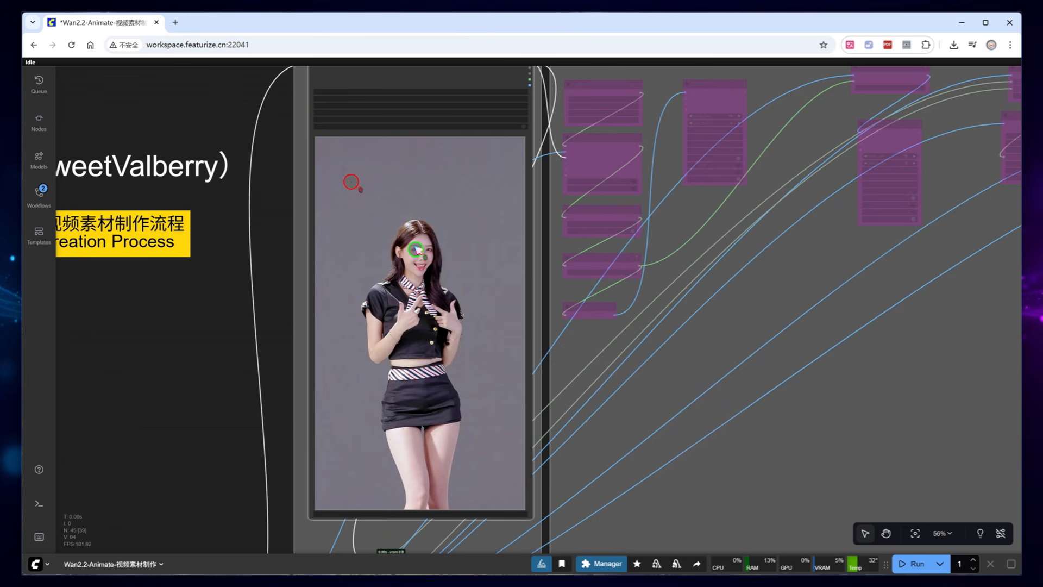
Add positive points on the character's skirt, leg and both hands, and reduce the two hand points to a single one near the wrist
{"action": "left_click", "coordinate": [427, 395], "text": "shift"}
{"action": "left_click", "coordinate": [418, 478], "text": "shift"}
{"action": "left_click", "coordinate": [392, 330], "text": "shift"}
{"action": "left_click", "coordinate": [449, 322], "text": "shift"}
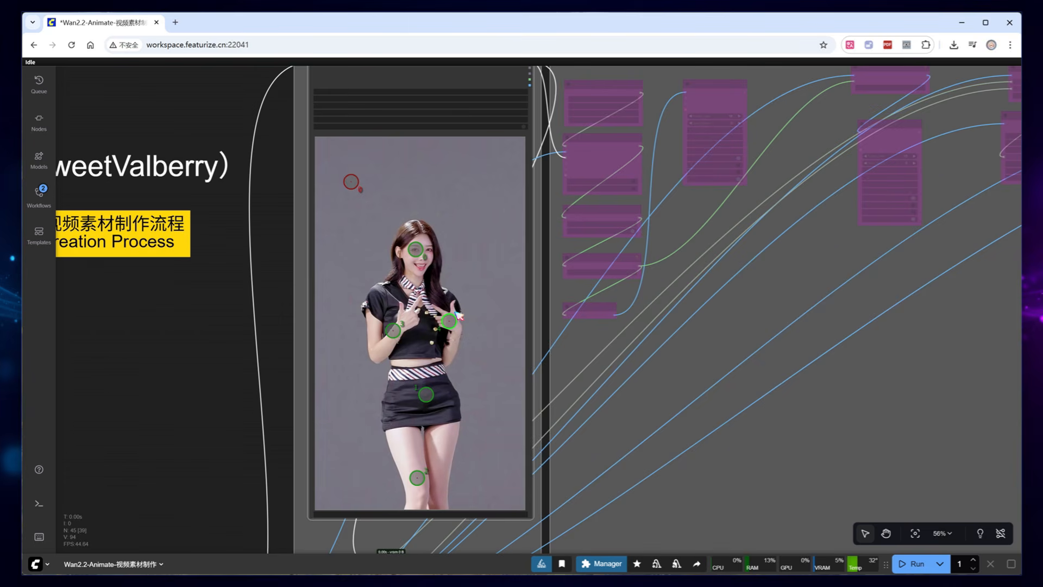
{"action": "right_click", "coordinate": [394, 331]}
{"action": "left_click_drag", "start_coordinate": [448, 322], "coordinate": [407, 327]}
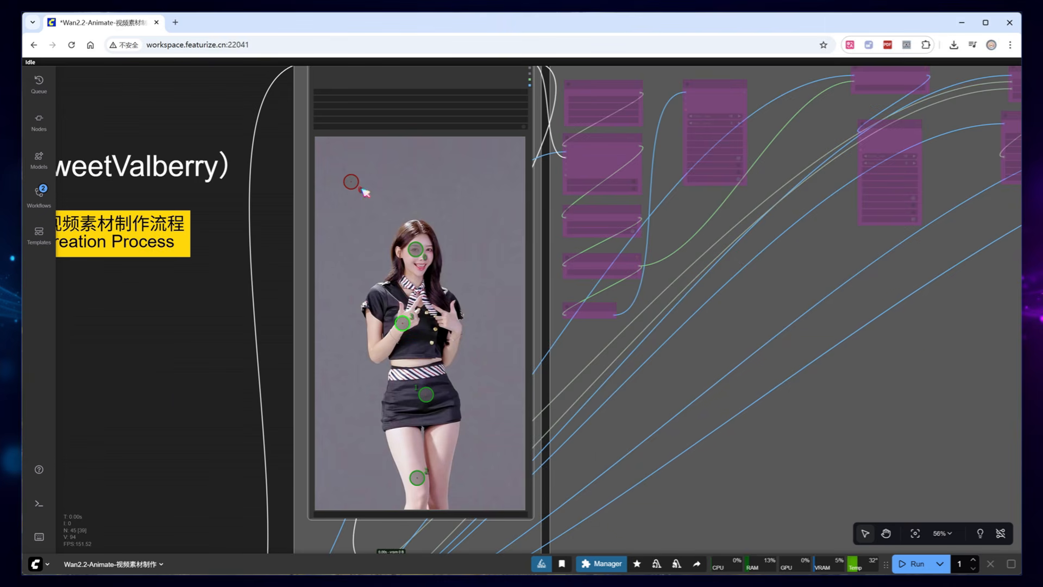
Add three negative points on the background around the character: upper right, lower left, and right beside the waist, re-placing the waist one
{"action": "right_click", "coordinate": [469, 195], "text": "shift"}
{"action": "right_click", "coordinate": [491, 363], "text": "shift"}
{"action": "right_click", "coordinate": [341, 452], "text": "shift"}
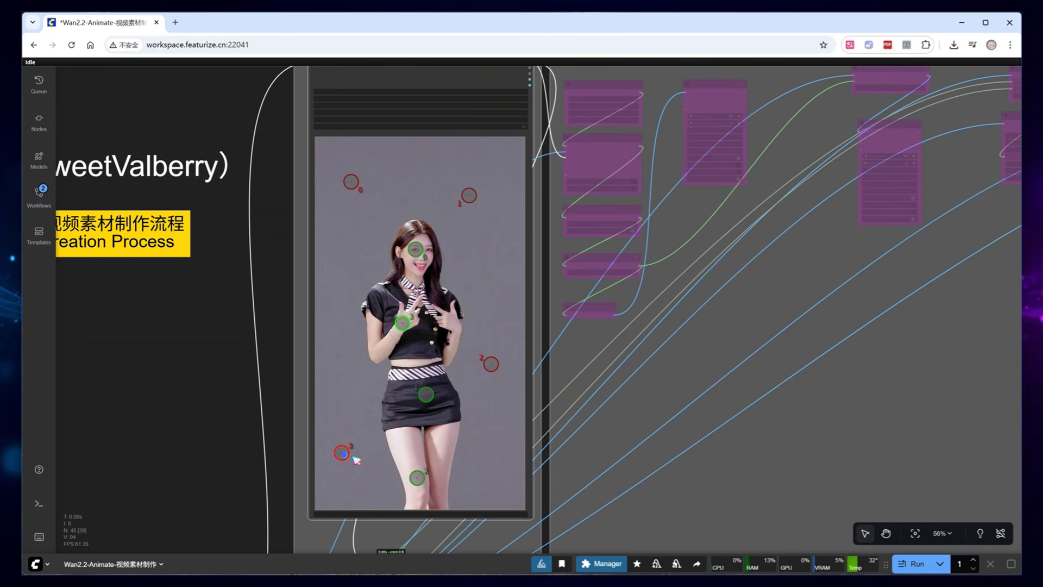
{"action": "right_click", "coordinate": [491, 364]}
{"action": "right_click", "coordinate": [487, 361], "text": "shift"}
Enable the Option One Background & Mask Generate group in the Fast Groups Bypasser and run the workflow
{"action": "scroll", "coordinate": [234, 464], "scroll_direction": "down", "scroll_amount": 3}
{"action": "left_click_drag", "start_coordinate": [215, 424], "coordinate": [383, 275]}
{"action": "scroll", "coordinate": [350, 405], "scroll_direction": "up", "scroll_amount": 6}
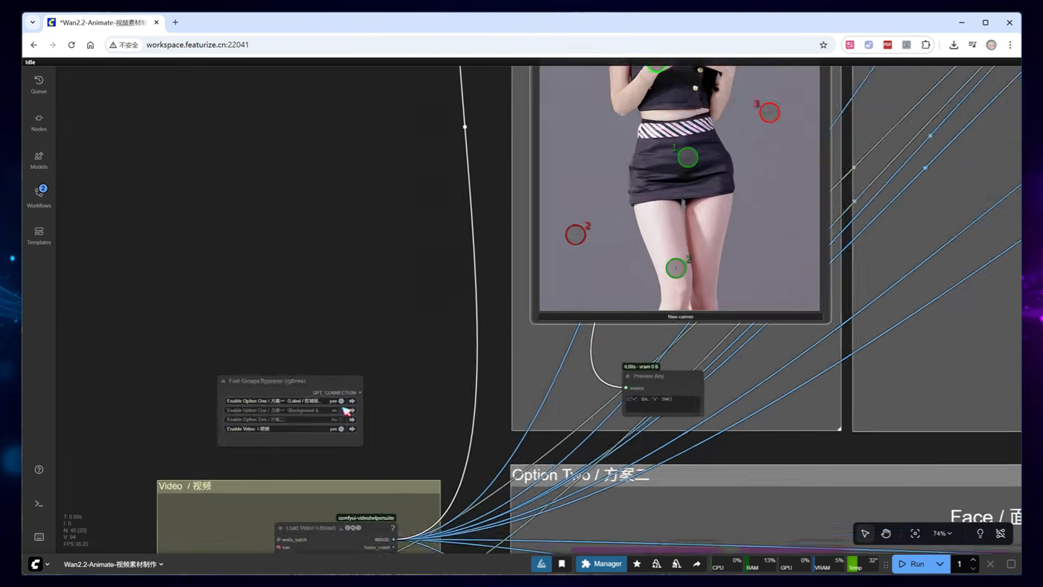
{"action": "left_click", "coordinate": [351, 410]}
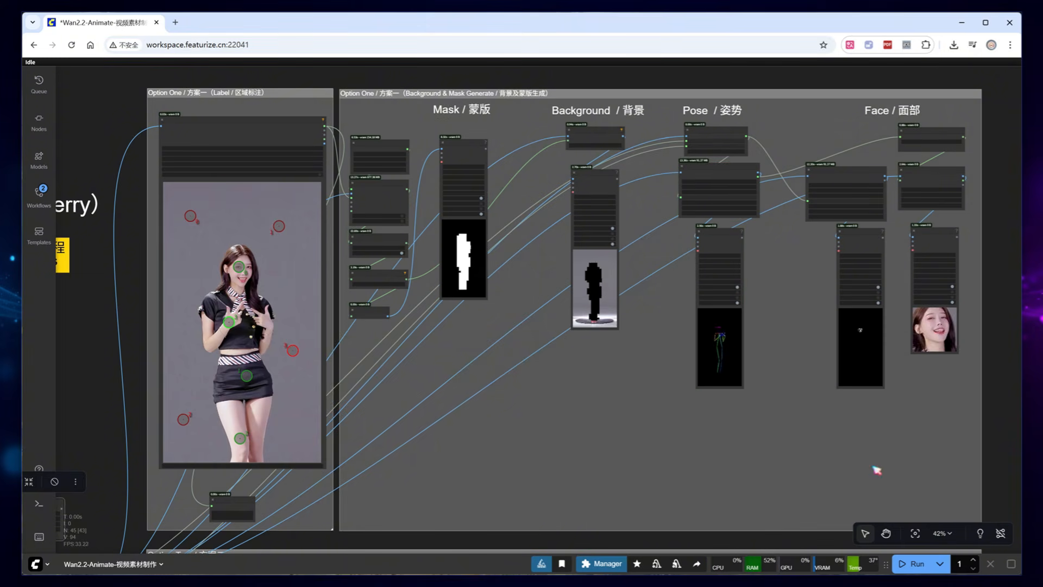
Inspect the generated mask and background videos together with the GrowMask and Blockify Mask settings
{"action": "left_click_drag", "start_coordinate": [503, 333], "coordinate": [522, 409]}
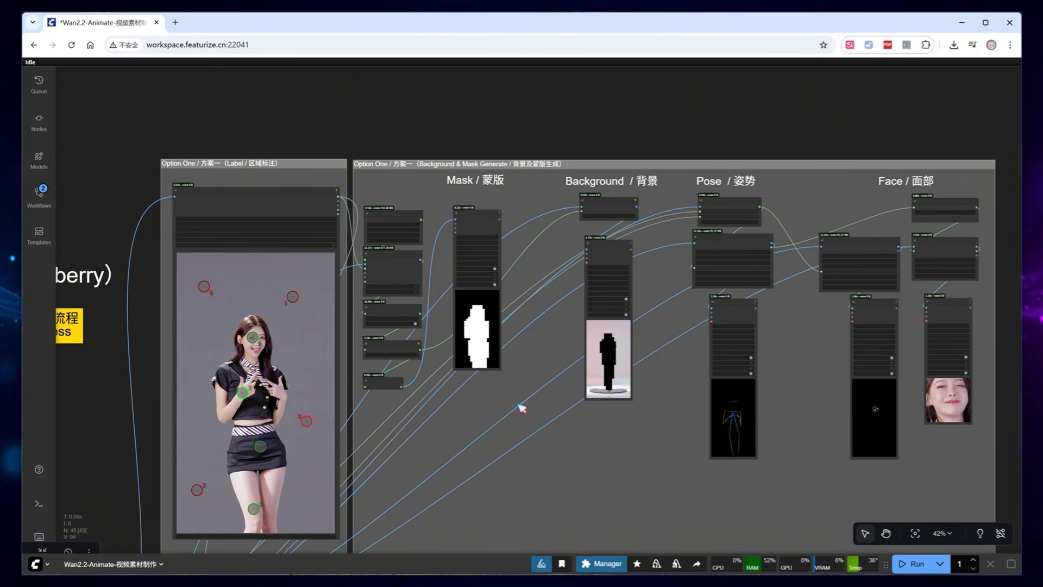
{"action": "scroll", "coordinate": [442, 333], "scroll_direction": "up", "scroll_amount": 7}
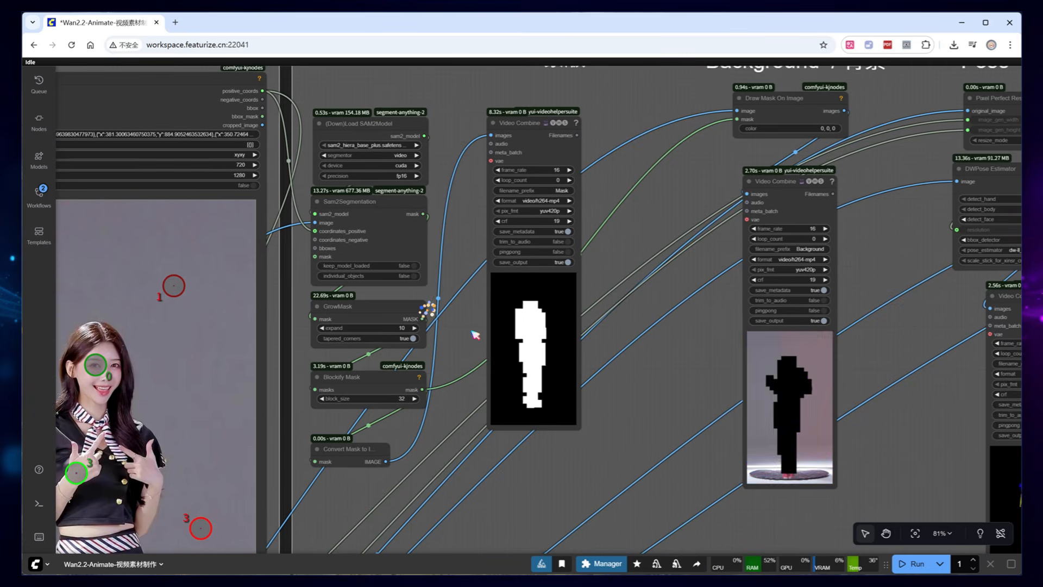
{"action": "scroll", "coordinate": [475, 333], "scroll_direction": "up", "scroll_amount": 1}
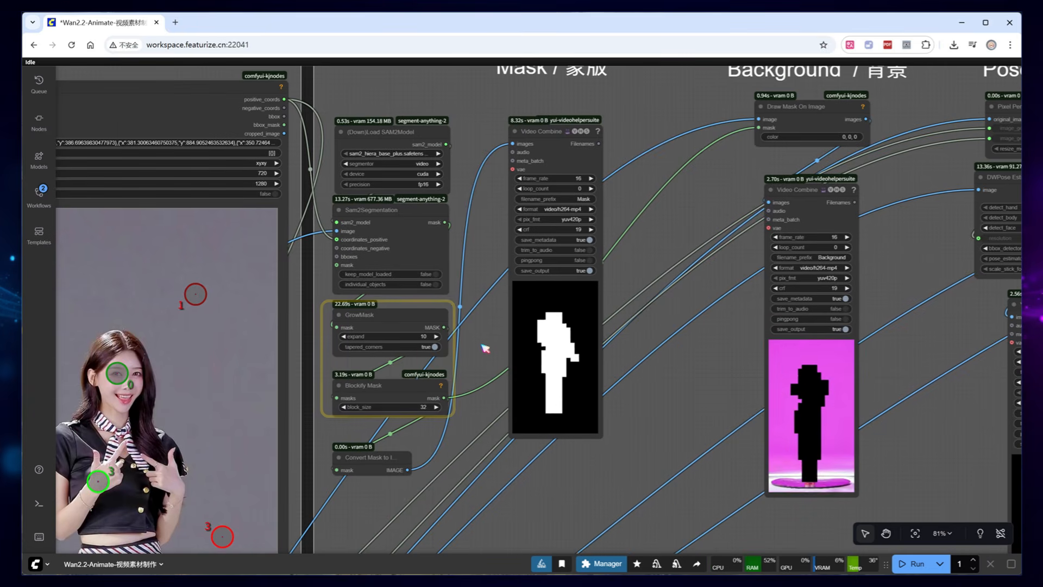
Check the blocky mask and background videos against the Blockify Mask settings, and move the background Video Combine node up slightly
{"action": "scroll", "coordinate": [485, 347], "scroll_direction": "up", "scroll_amount": 1}
{"action": "scroll", "coordinate": [485, 348], "scroll_direction": "up", "scroll_amount": 1}
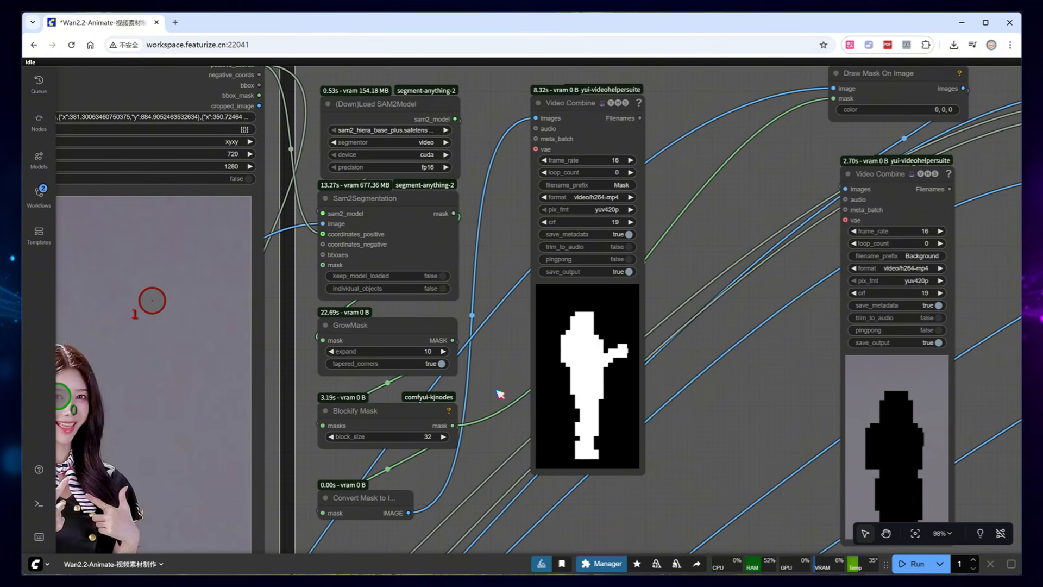
{"action": "scroll", "coordinate": [739, 396], "scroll_direction": "down", "scroll_amount": 1}
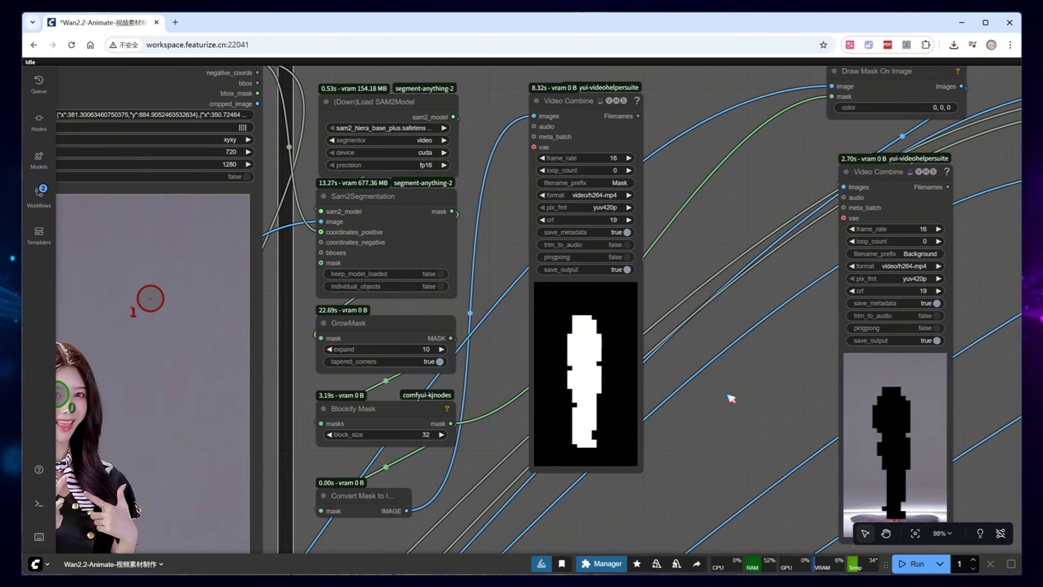
{"action": "left_click_drag", "start_coordinate": [729, 396], "coordinate": [541, 399]}
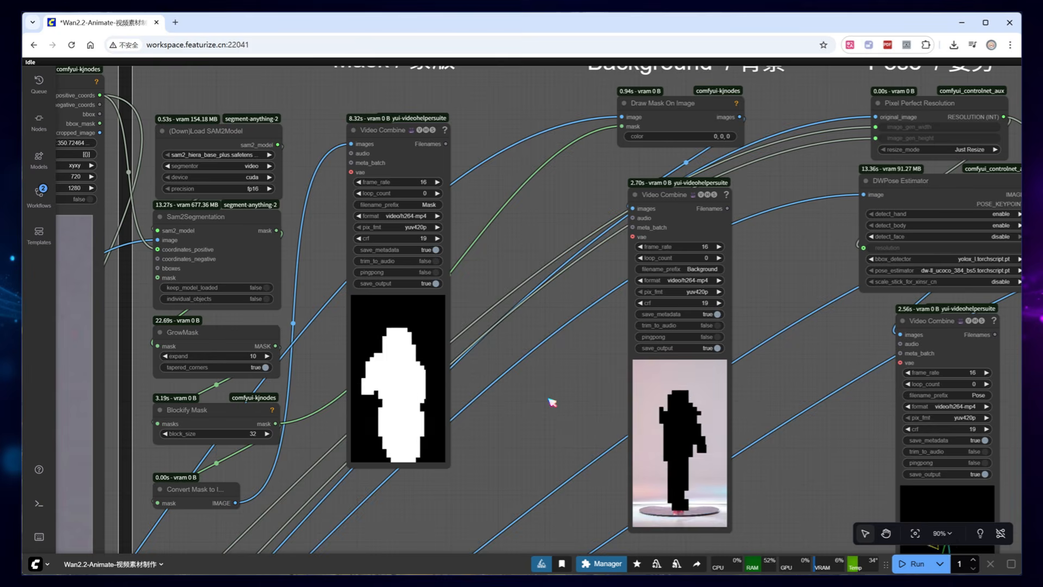
{"action": "scroll", "coordinate": [548, 380], "scroll_direction": "down", "scroll_amount": 1}
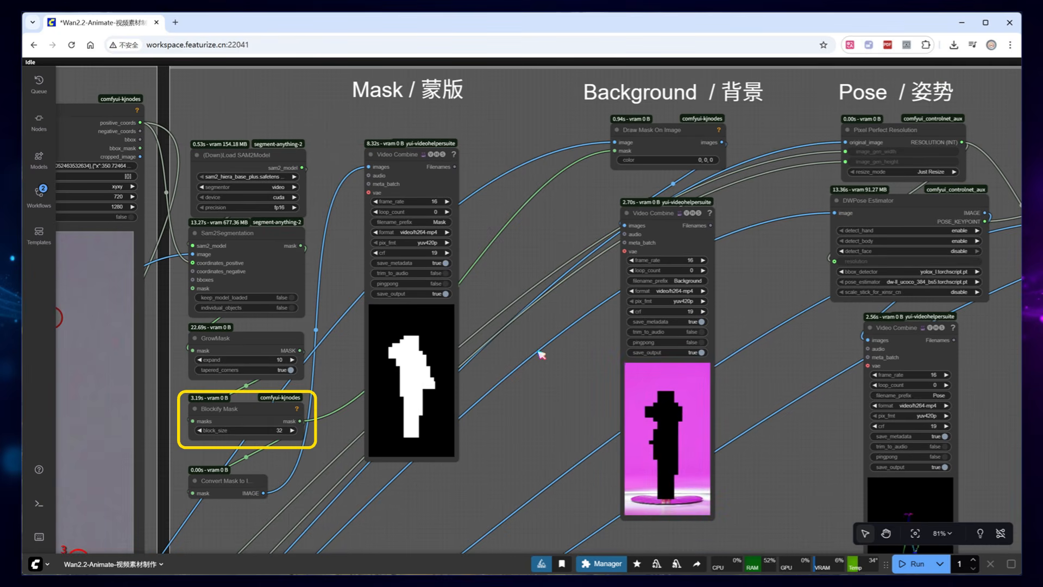
{"action": "left_click_drag", "start_coordinate": [663, 212], "coordinate": [664, 193]}
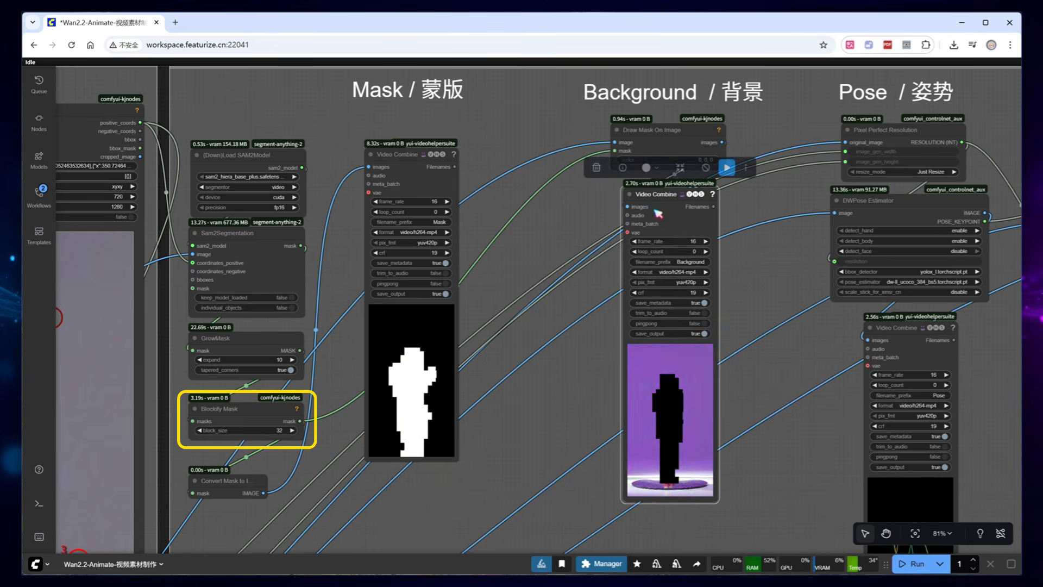
{"action": "left_click", "coordinate": [587, 375]}
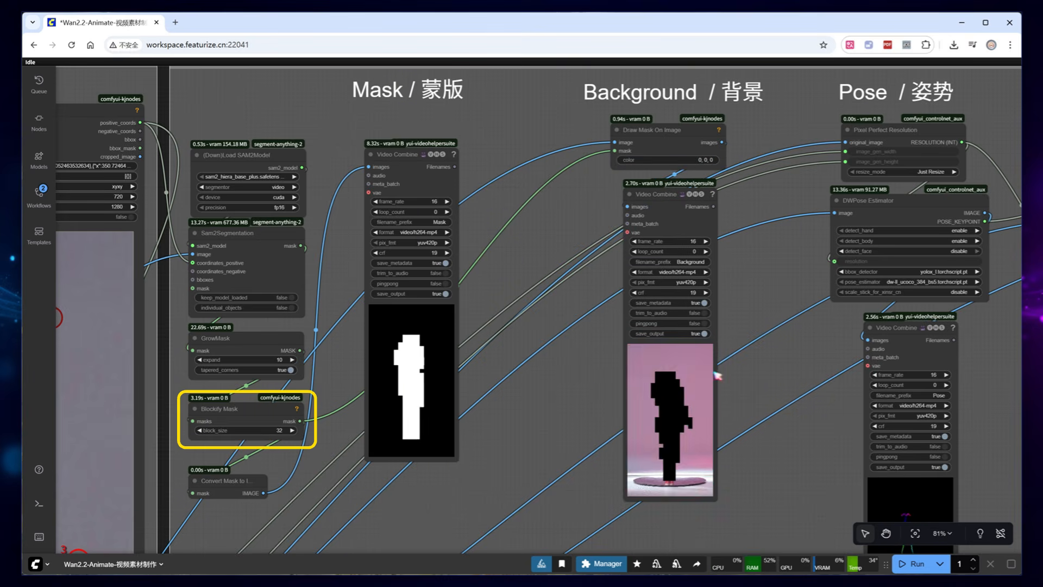
Examine the pose, DW-Face and face videos together with the detection settings of both DWPose Estimator nodes
{"action": "left_click_drag", "start_coordinate": [818, 380], "coordinate": [473, 340]}
{"action": "scroll", "coordinate": [474, 340], "scroll_direction": "down", "scroll_amount": 1}
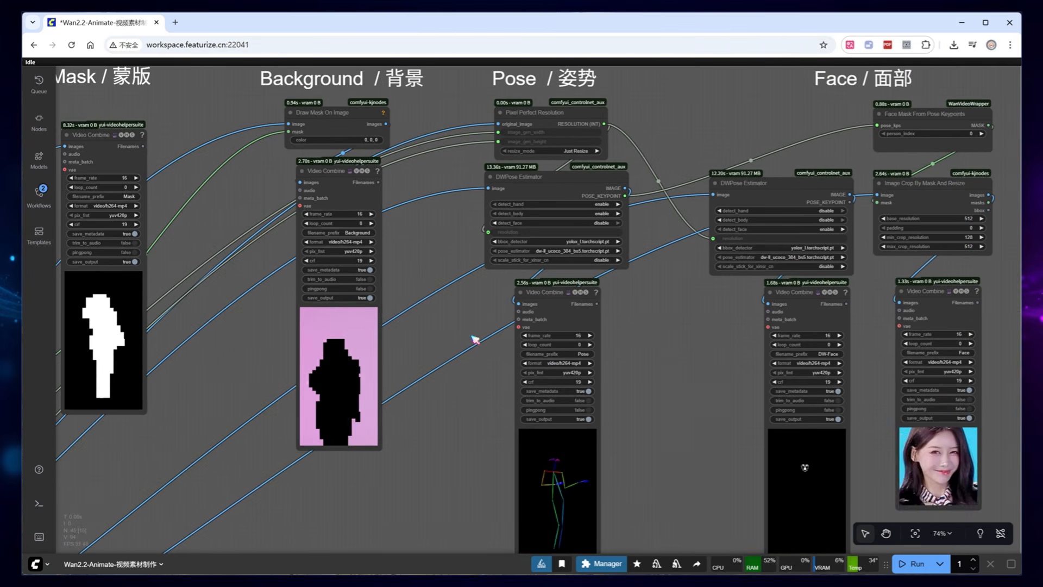
{"action": "left_click_drag", "start_coordinate": [664, 326], "coordinate": [663, 321]}
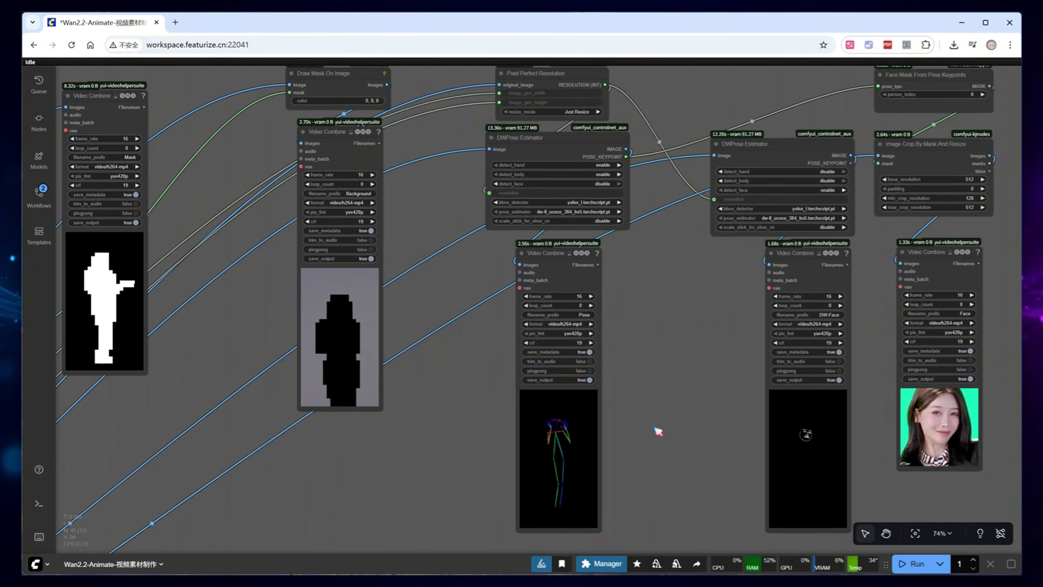
{"action": "scroll", "coordinate": [613, 484], "scroll_direction": "up", "scroll_amount": 4}
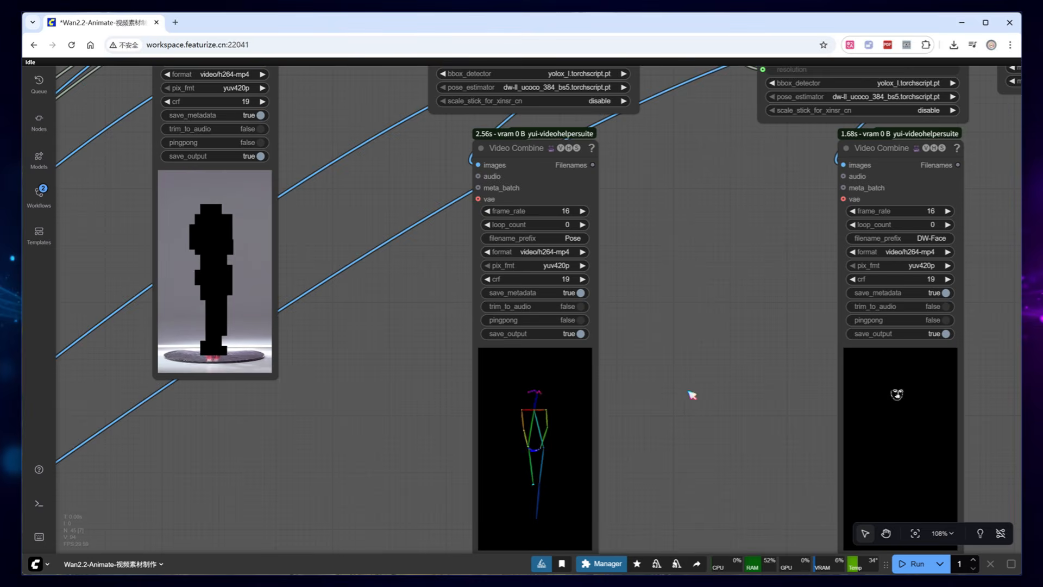
{"action": "scroll", "coordinate": [687, 396], "scroll_direction": "down", "scroll_amount": 2}
{"action": "left_click_drag", "start_coordinate": [734, 319], "coordinate": [452, 427]}
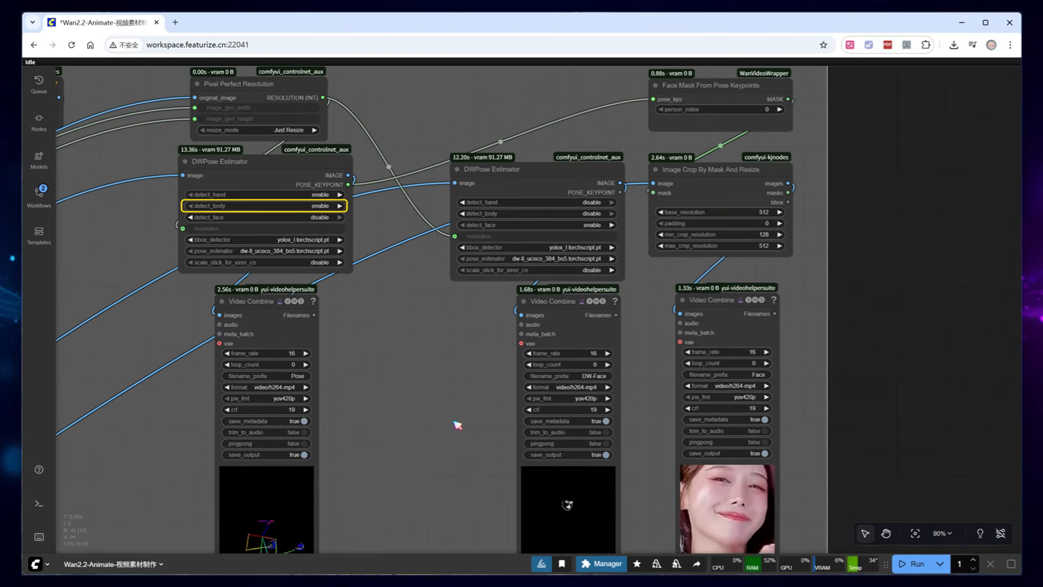
{"action": "scroll", "coordinate": [636, 451], "scroll_direction": "down", "scroll_amount": 2}
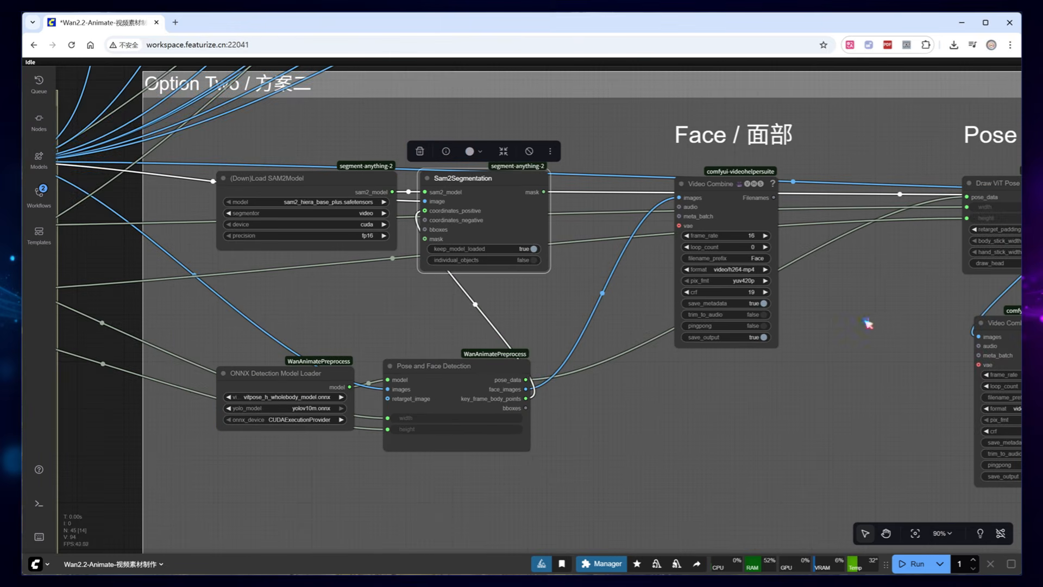
Look over the face, pose, mask and background sections of the Option Two group
{"action": "left_click_drag", "start_coordinate": [869, 324], "coordinate": [363, 297]}
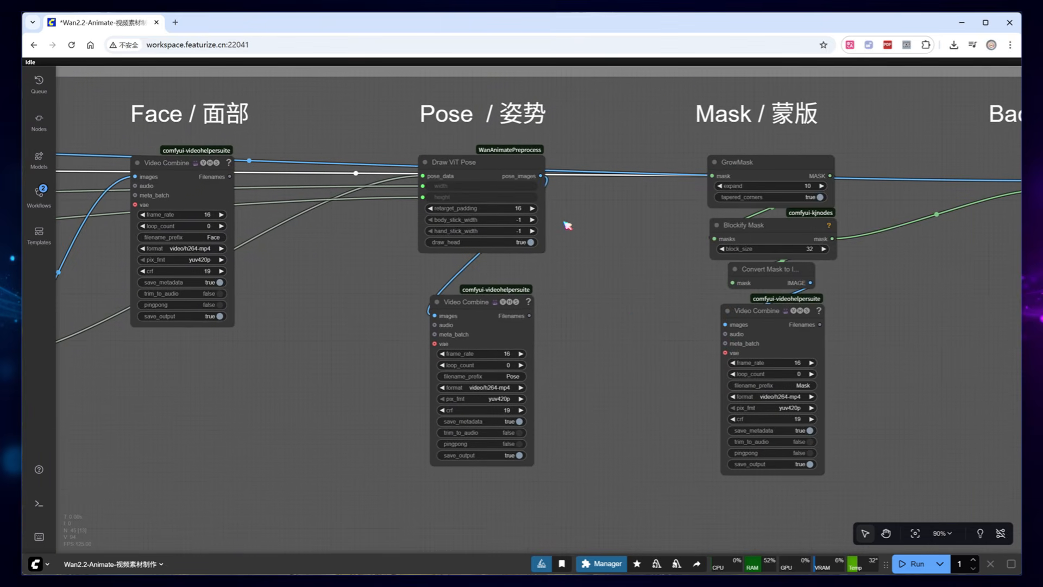
{"action": "left_click_drag", "start_coordinate": [716, 326], "coordinate": [355, 324]}
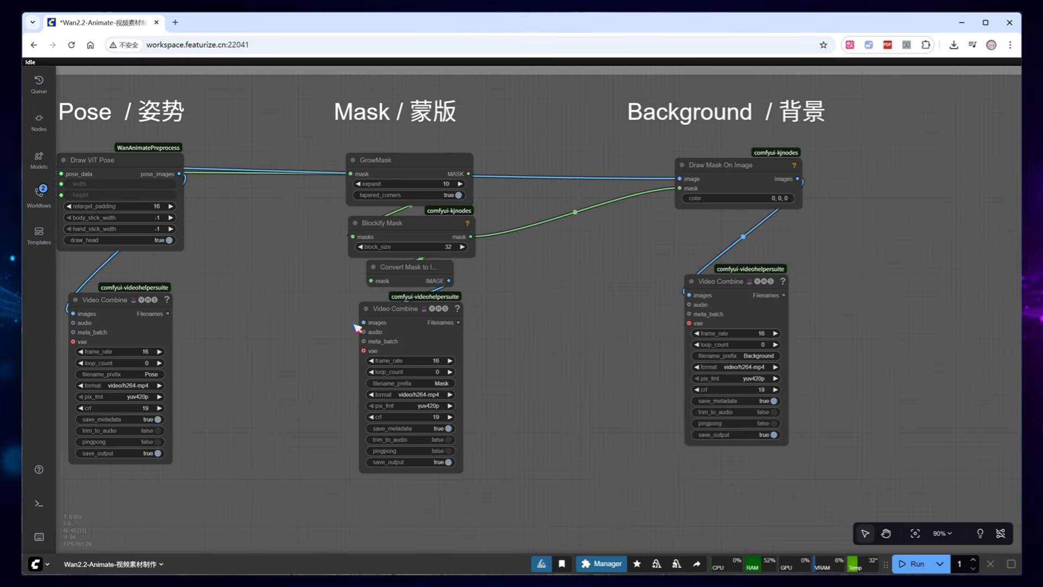
{"action": "scroll", "coordinate": [276, 320], "scroll_direction": "down", "scroll_amount": 3}
{"action": "left_click_drag", "start_coordinate": [252, 344], "coordinate": [641, 342]}
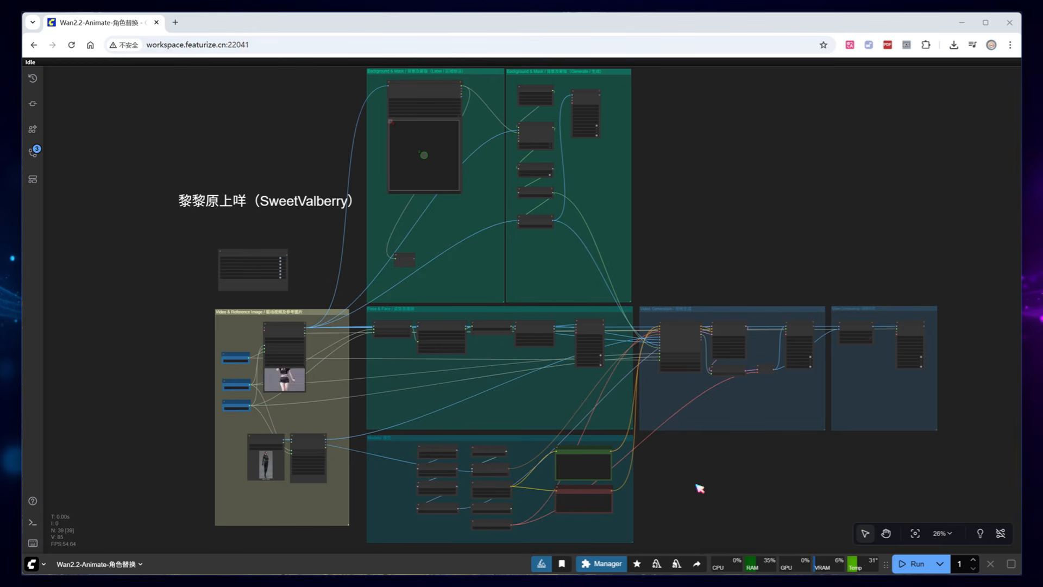
Review the frame count, width, height, driving video and reference image nodes in the Video & Reference Image group
{"action": "scroll", "coordinate": [246, 353], "scroll_direction": "up", "scroll_amount": 5}
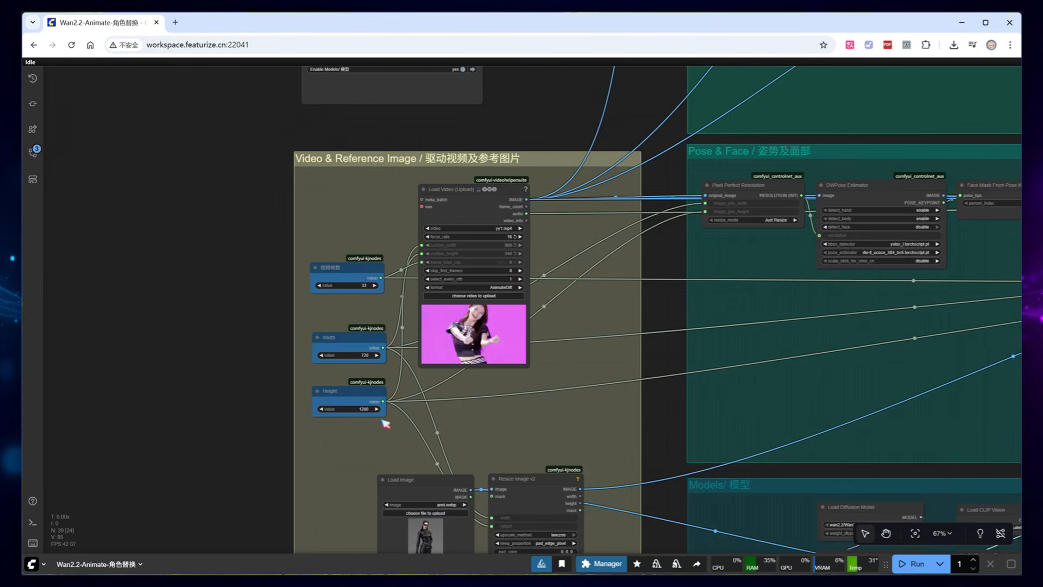
{"action": "scroll", "coordinate": [522, 421], "scroll_direction": "up", "scroll_amount": 3}
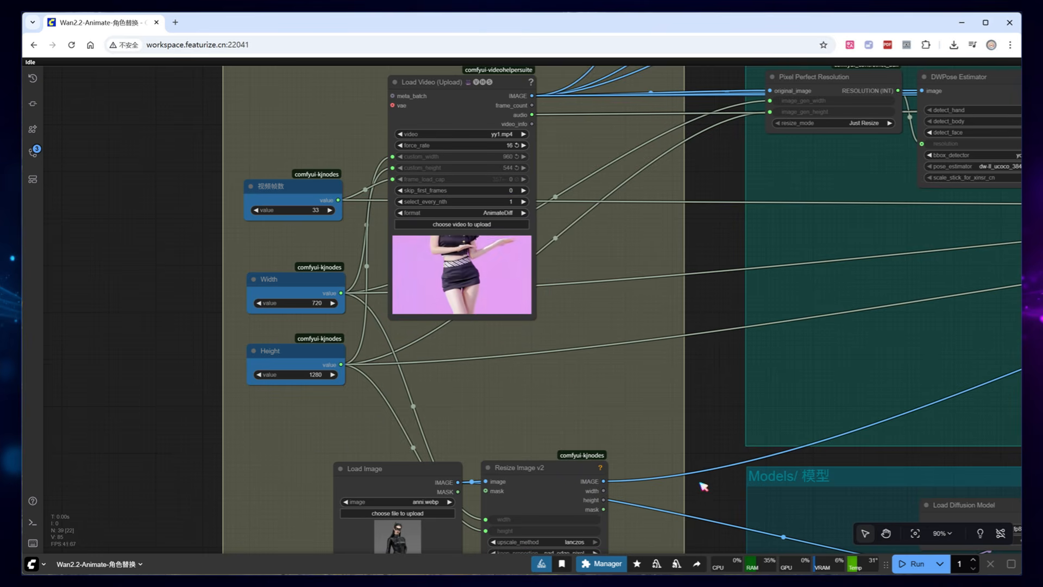
{"action": "scroll", "coordinate": [704, 486], "scroll_direction": "down", "scroll_amount": 5}
{"action": "scroll", "coordinate": [627, 441], "scroll_direction": "up", "scroll_amount": 1}
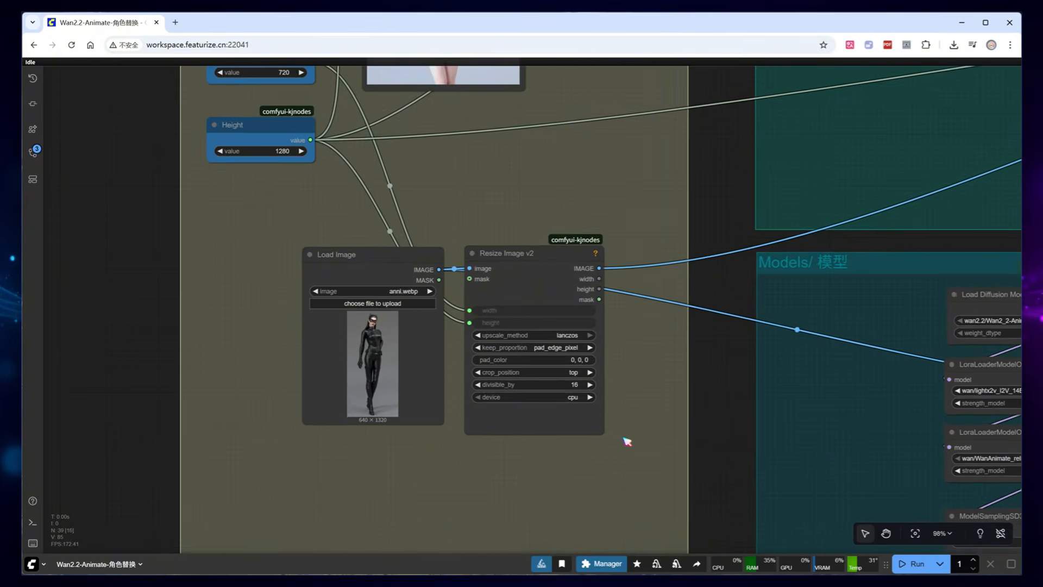
Set keep_proportion to pad_edge_pixel in the Resize Image v2 node for the reference image
{"action": "scroll", "coordinate": [628, 441], "scroll_direction": "up", "scroll_amount": 1}
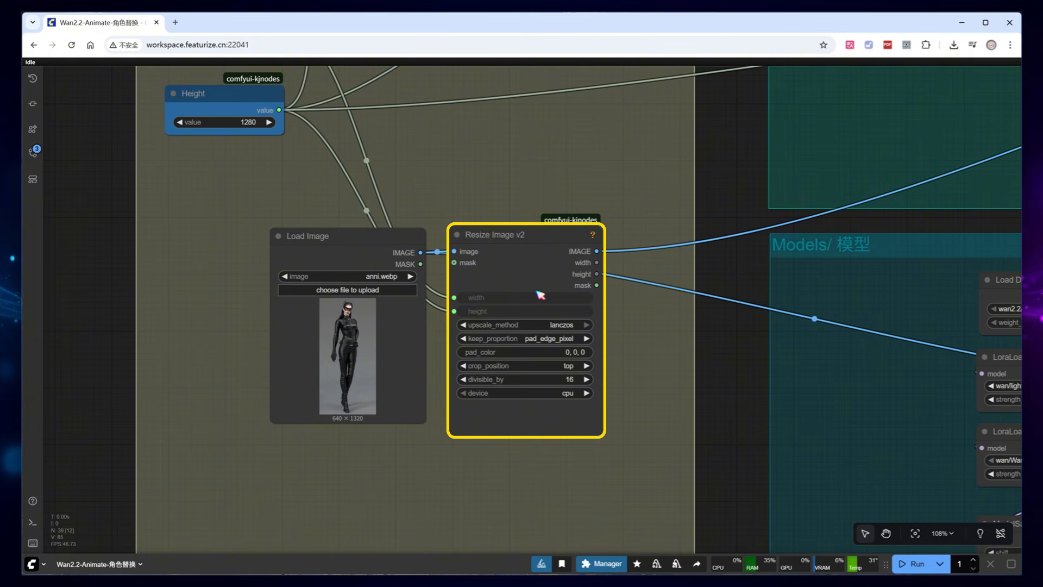
{"action": "left_click", "coordinate": [569, 340]}
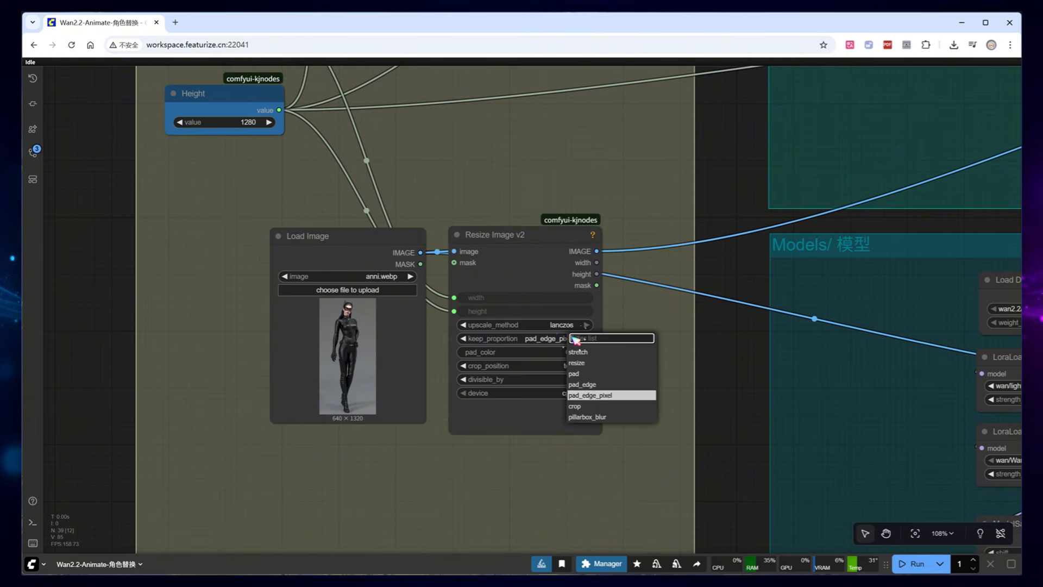
{"action": "left_click", "coordinate": [651, 397]}
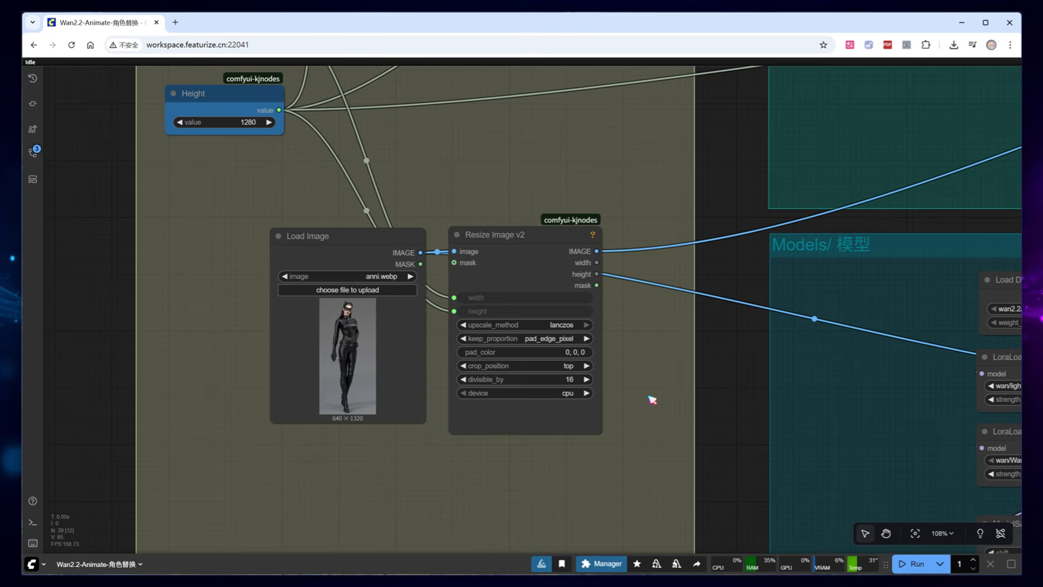
Leave only the Background & Mask (Label) and Video & Reference Image groups enabled in the Fast Groups Bypasser, and run the workflow
{"action": "scroll", "coordinate": [652, 400], "scroll_direction": "down", "scroll_amount": 5}
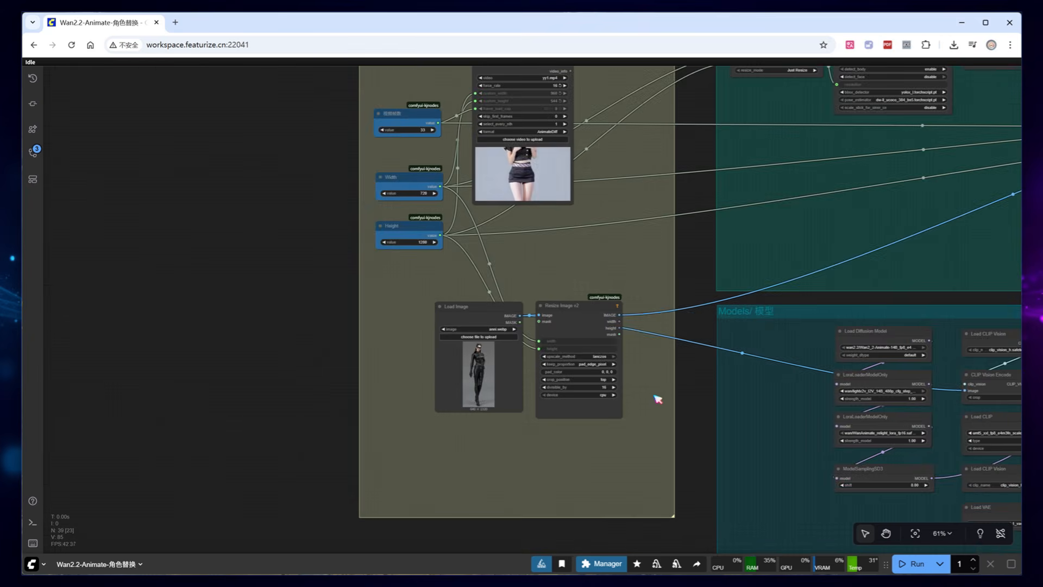
{"action": "left_click_drag", "start_coordinate": [703, 98], "coordinate": [508, 436]}
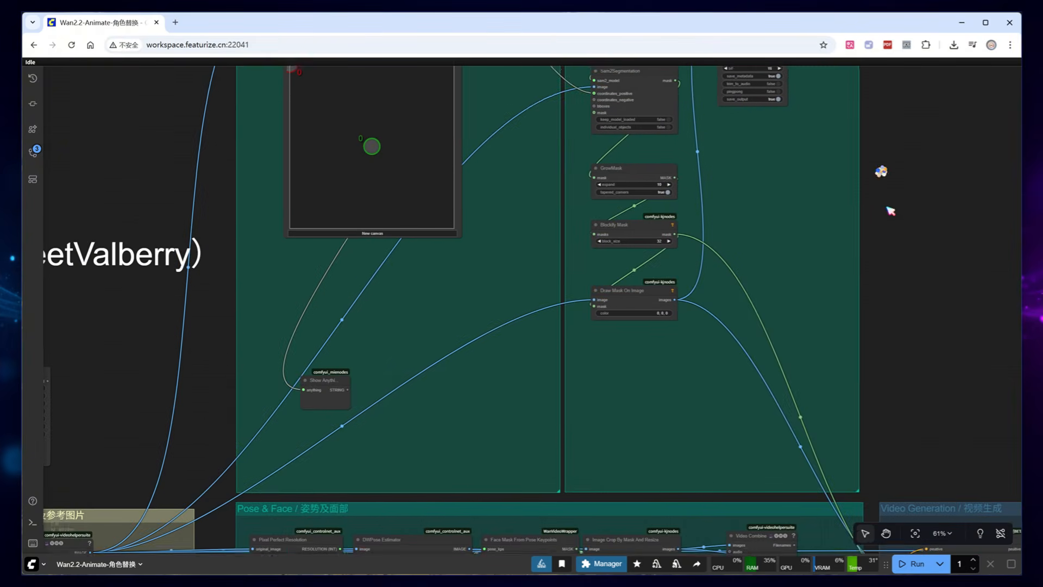
{"action": "left_click_drag", "start_coordinate": [885, 210], "coordinate": [873, 330]}
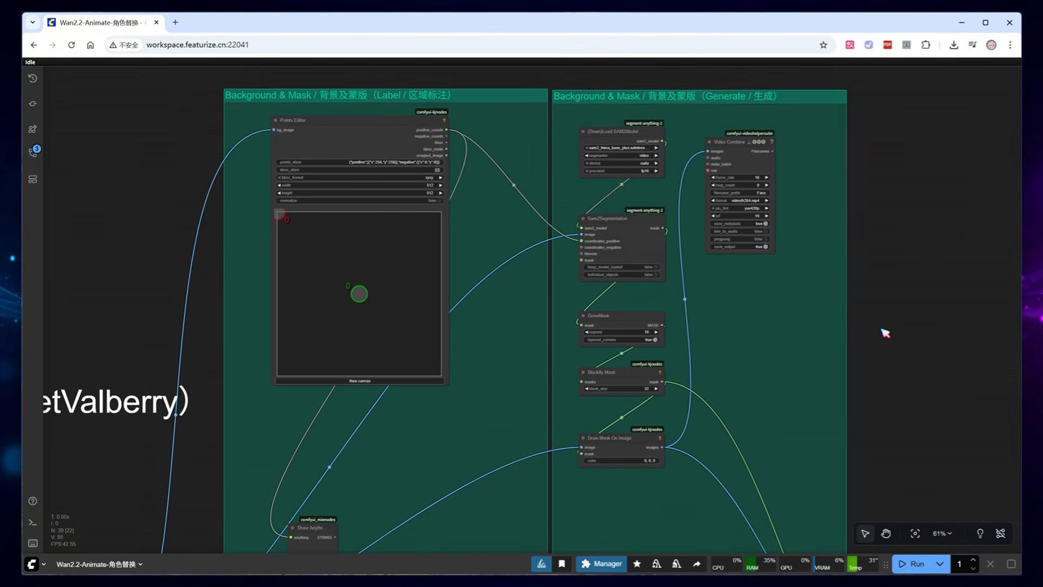
{"action": "scroll", "coordinate": [316, 413], "scroll_direction": "up", "scroll_amount": 4}
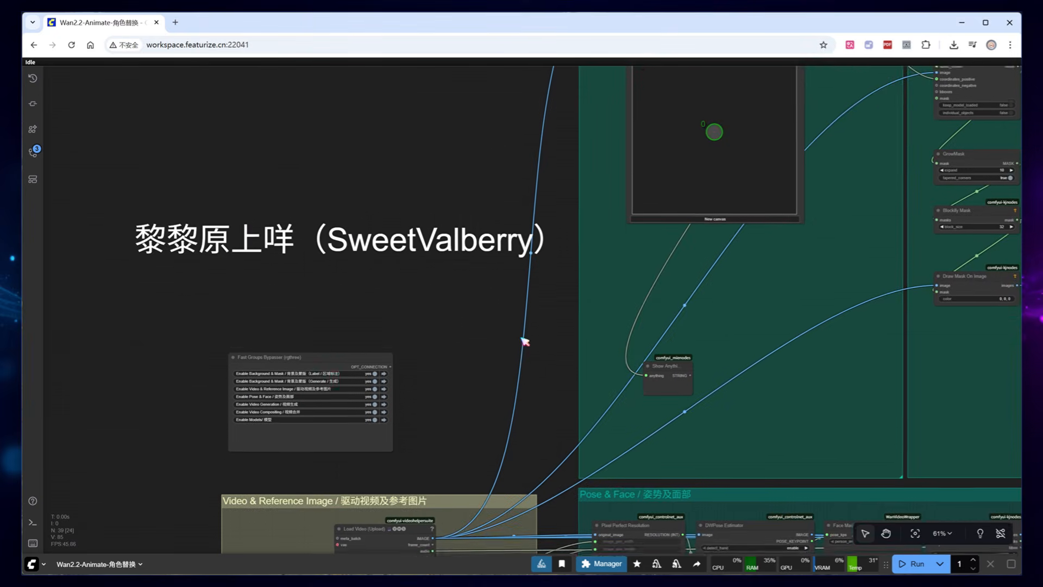
{"action": "left_click_drag", "start_coordinate": [359, 452], "coordinate": [359, 390]}
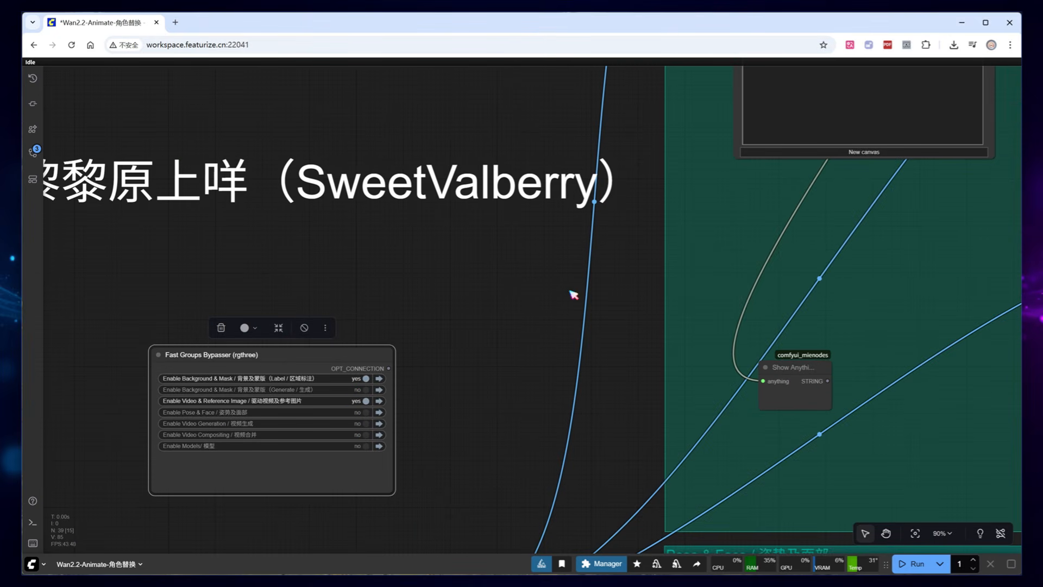
{"action": "scroll", "coordinate": [402, 424], "scroll_direction": "down", "scroll_amount": 4}
{"action": "left_click", "coordinate": [922, 565]}
Move the default positive point onto the character's face and add positive points on the forearm, hand, skirt and leg
{"action": "left_click_drag", "start_coordinate": [828, 502], "coordinate": [796, 451]}
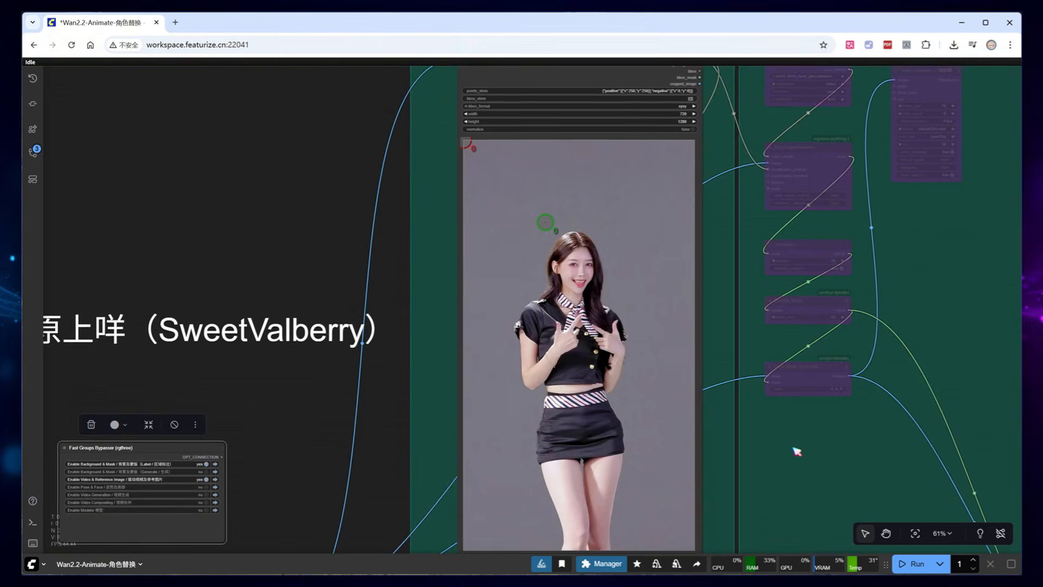
{"action": "scroll", "coordinate": [726, 403], "scroll_direction": "down", "scroll_amount": 2}
{"action": "left_click_drag", "start_coordinate": [577, 253], "coordinate": [607, 287]}
{"action": "left_click", "coordinate": [579, 362], "text": "shift"}
{"action": "left_click", "coordinate": [634, 351], "text": "shift"}
{"action": "left_click", "coordinate": [606, 432], "text": "shift"}
{"action": "left_click", "coordinate": [609, 496], "text": "shift"}
Add negative points on the background beside the waist, at upper right and lower left, and shift the default upper-left one inward
{"action": "right_click", "coordinate": [675, 388], "text": "shift"}
{"action": "right_click", "coordinate": [668, 228], "text": "shift"}
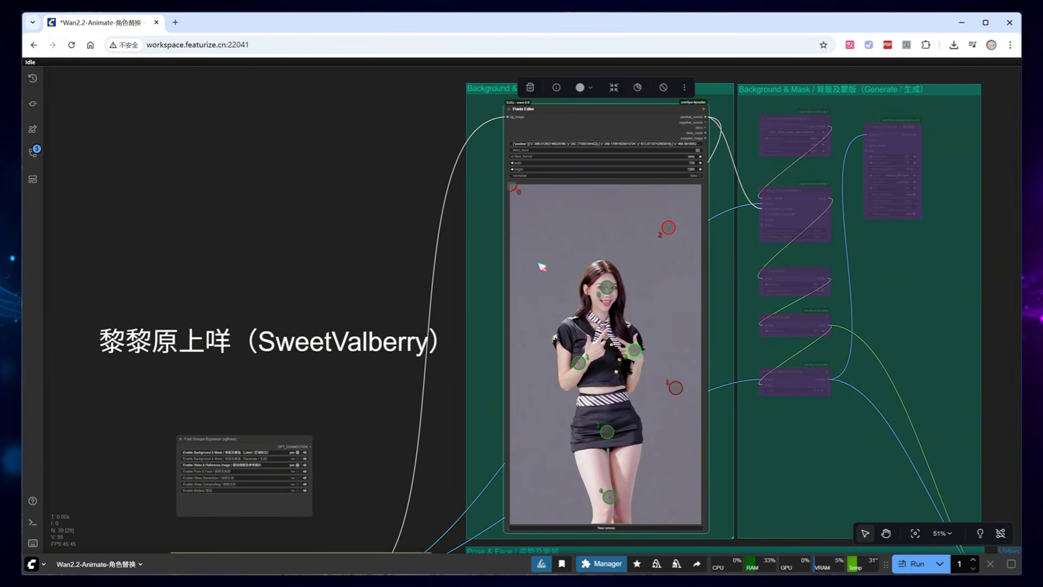
{"action": "left_click_drag", "start_coordinate": [512, 187], "coordinate": [530, 209]}
{"action": "right_click", "coordinate": [528, 437], "text": "shift"}
Enable the Background & Mask (Generate), Pose & Face, Video Generation, Video Compositing and Models groups in the Fast Groups Bypasser
{"action": "left_click_drag", "start_coordinate": [373, 465], "coordinate": [403, 466]}
{"action": "scroll", "coordinate": [403, 466], "scroll_direction": "up", "scroll_amount": 7}
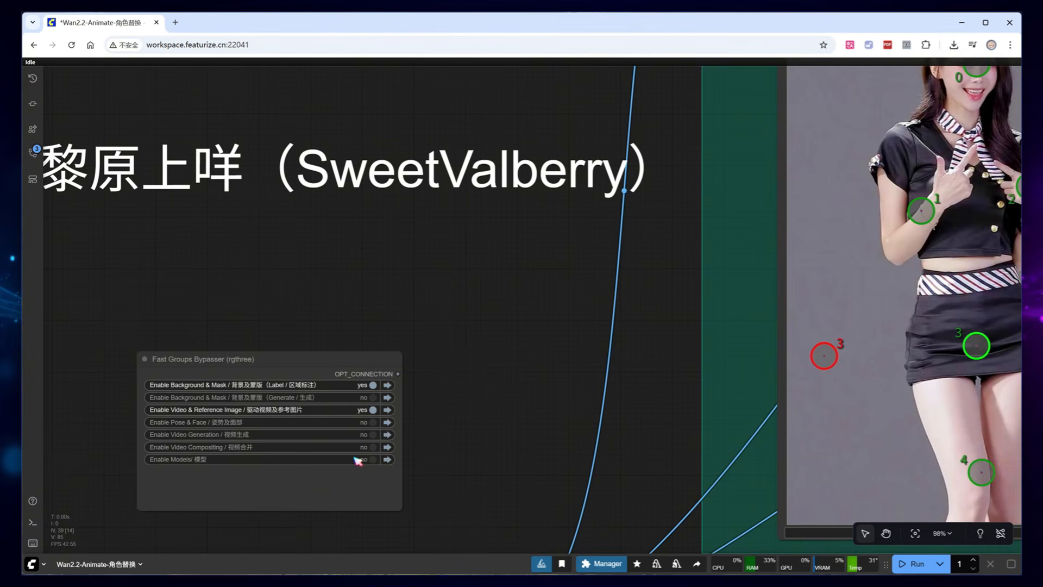
{"action": "left_click_drag", "start_coordinate": [373, 397], "coordinate": [374, 429]}
{"action": "left_click", "coordinate": [372, 435]}
{"action": "left_click", "coordinate": [373, 447]}
{"action": "left_click", "coordinate": [373, 460]}
Set the filename prefix of the Video Combine node in the Pose & Face group to Face
{"action": "scroll", "coordinate": [597, 337], "scroll_direction": "down", "scroll_amount": 3}
{"action": "left_click_drag", "start_coordinate": [597, 334], "coordinate": [125, 500]}
{"action": "left_click_drag", "start_coordinate": [870, 339], "coordinate": [778, 375]}
{"action": "scroll", "coordinate": [755, 387], "scroll_direction": "down", "scroll_amount": 1}
{"action": "left_click_drag", "start_coordinate": [904, 484], "coordinate": [931, 129]}
{"action": "scroll", "coordinate": [830, 366], "scroll_direction": "up", "scroll_amount": 2}
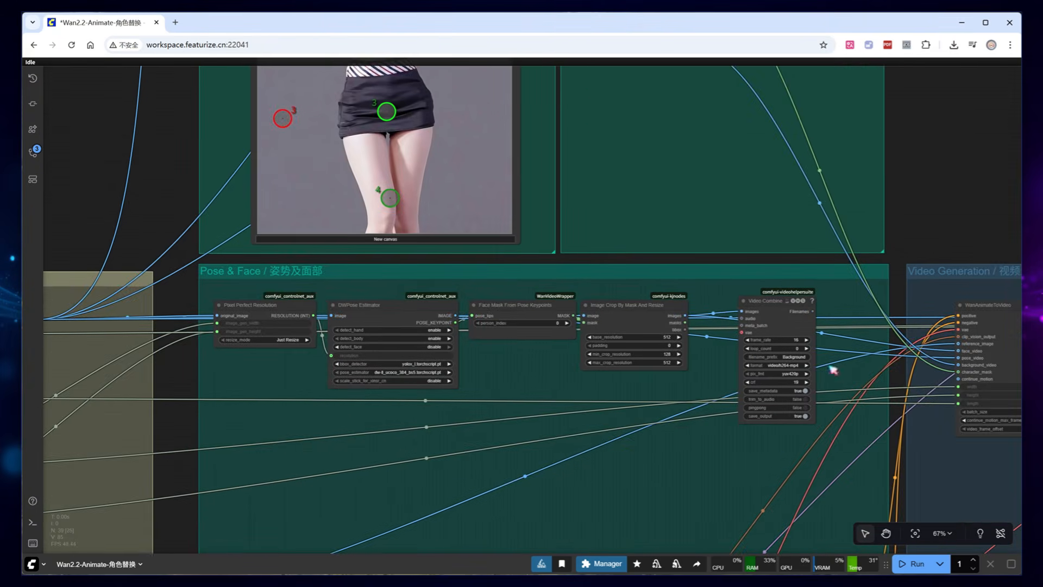
{"action": "left_click", "coordinate": [802, 301]}
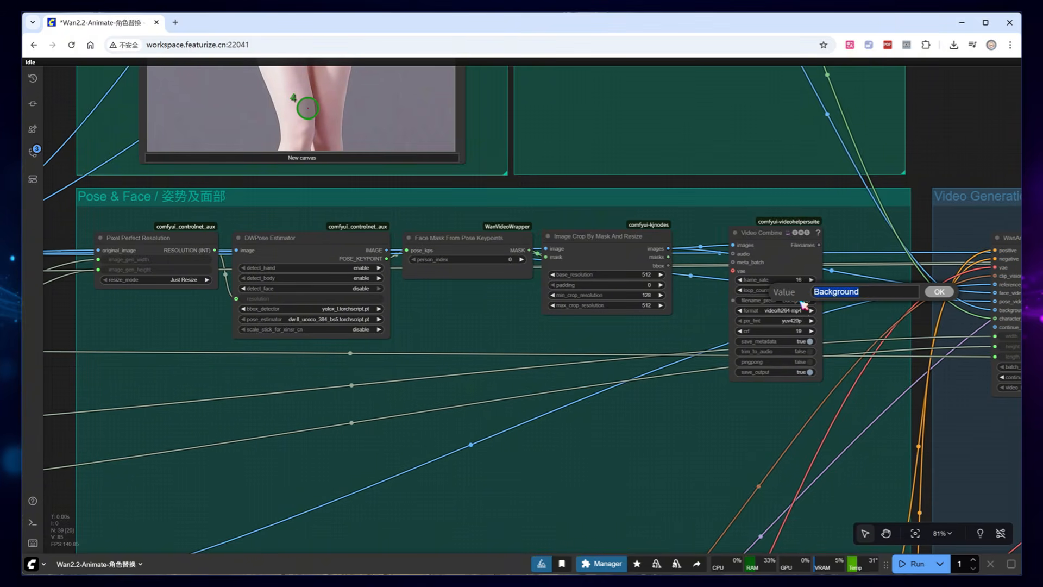
{"action": "type", "text": "Face"}
{"action": "key", "text": "Return"}
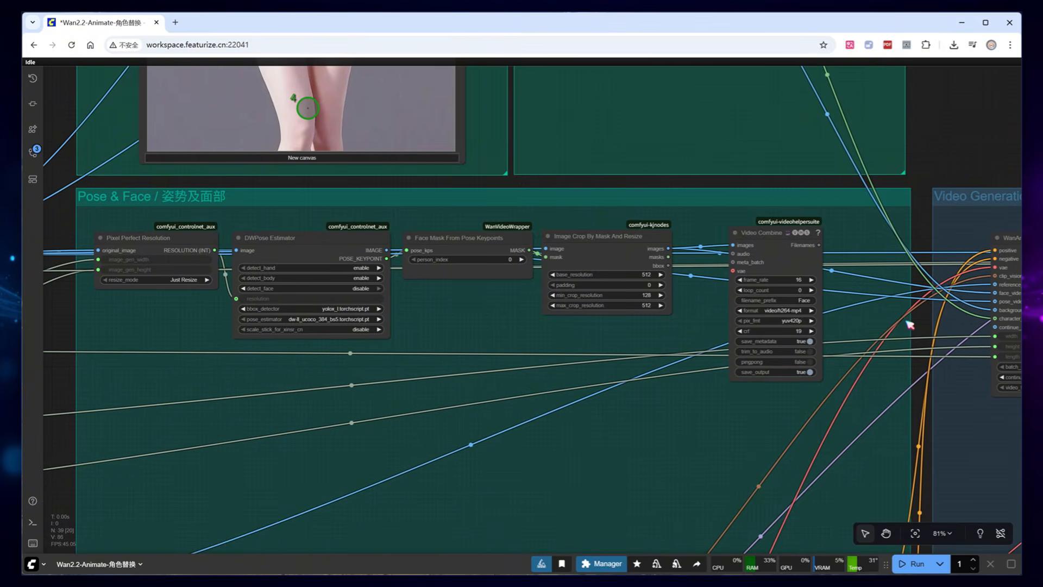
Inspect the diffusion model, both LoRA loaders, the sampling shift and the text prompts in the Models group
{"action": "left_click_drag", "start_coordinate": [920, 492], "coordinate": [957, 95]}
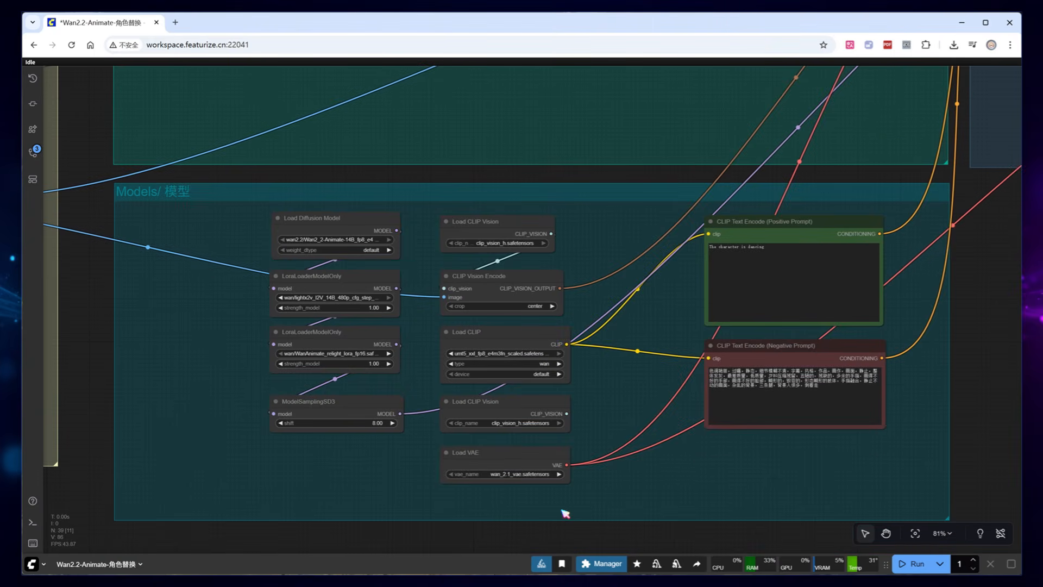
{"action": "scroll", "coordinate": [565, 513], "scroll_direction": "up", "scroll_amount": 1}
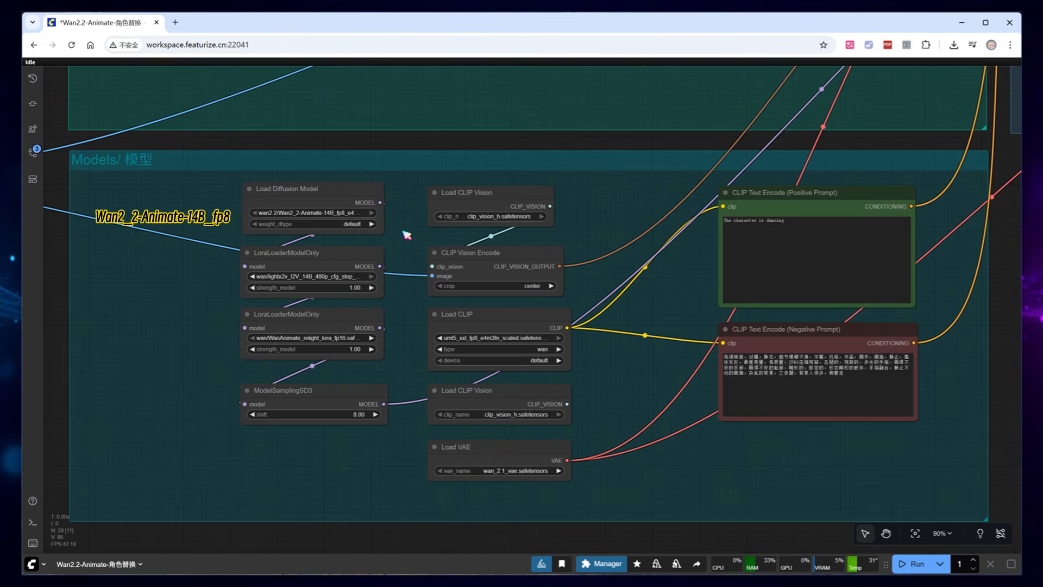
{"action": "left_click", "coordinate": [357, 262]}
{"action": "left_click", "coordinate": [359, 315]}
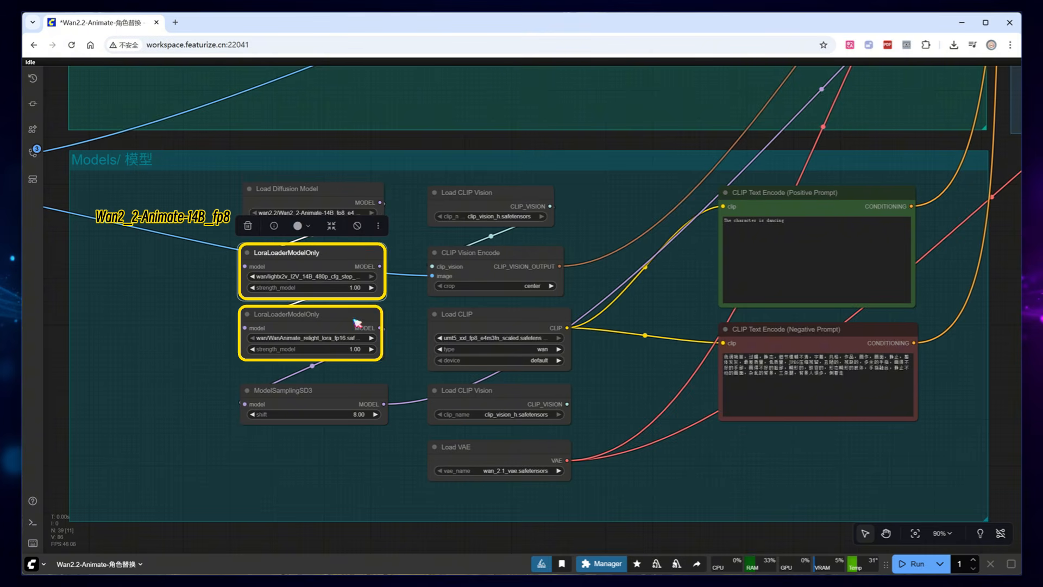
{"action": "left_click", "coordinate": [405, 321]}
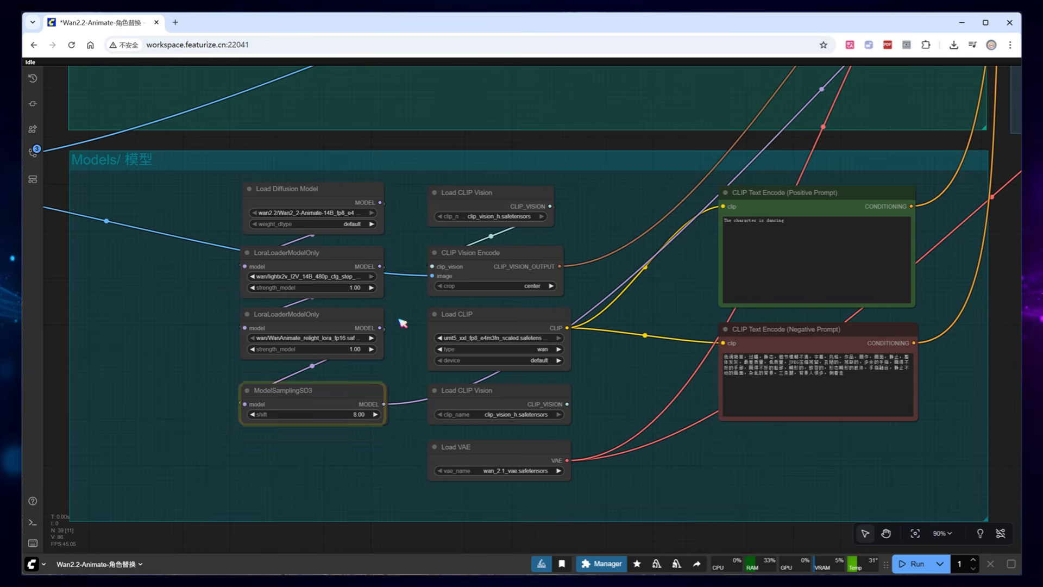
Try out a WanVideoBlockSwap node beside ModelSamplingSD3 in the Models group and delete it again
{"action": "double_click", "coordinate": [144, 376]}
{"action": "type", "text": "block"}
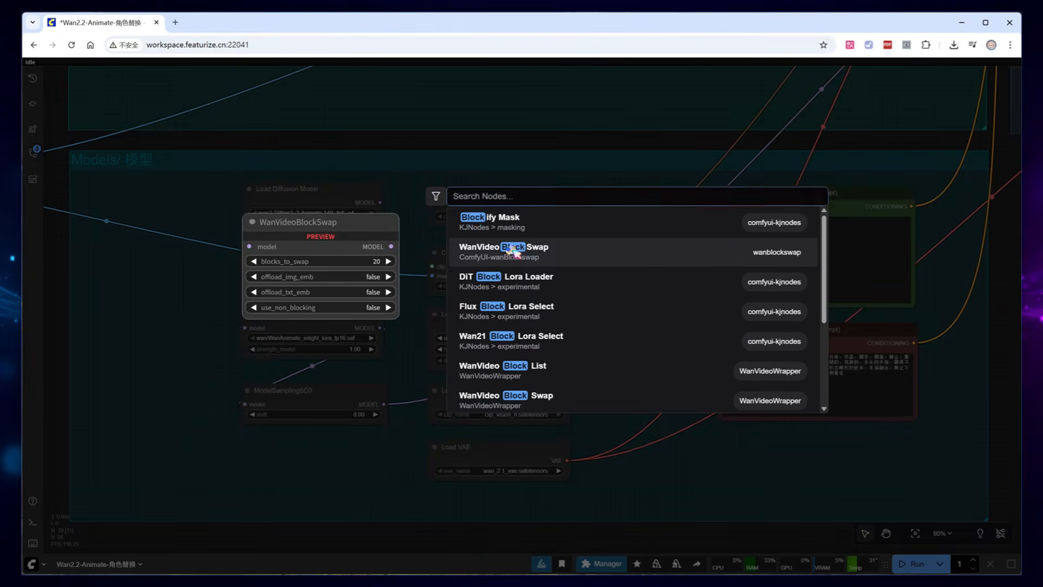
{"action": "left_click", "coordinate": [506, 251]}
{"action": "left_click_drag", "start_coordinate": [221, 379], "coordinate": [181, 398]}
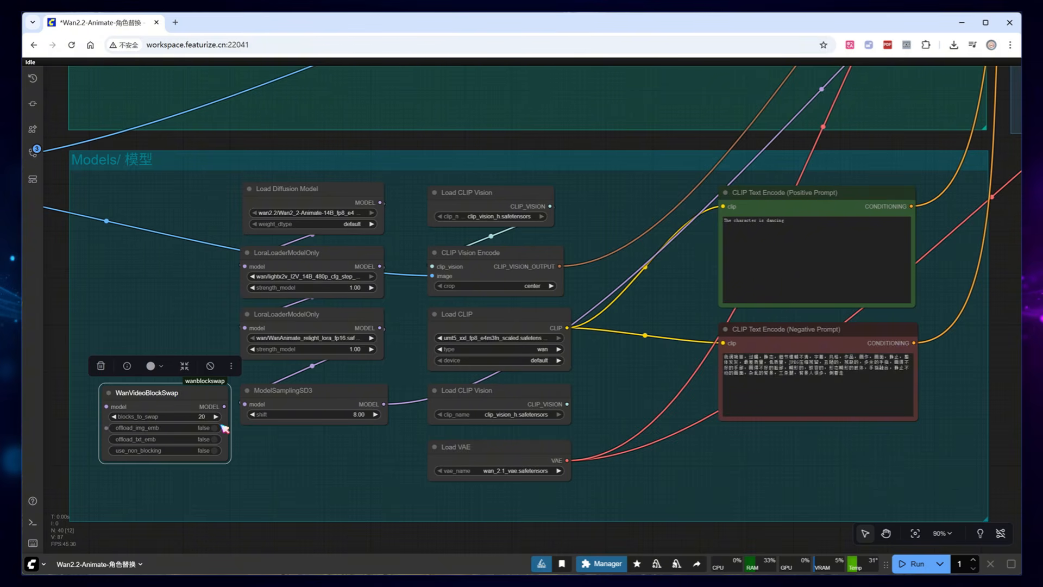
{"action": "left_click", "coordinate": [189, 418]}
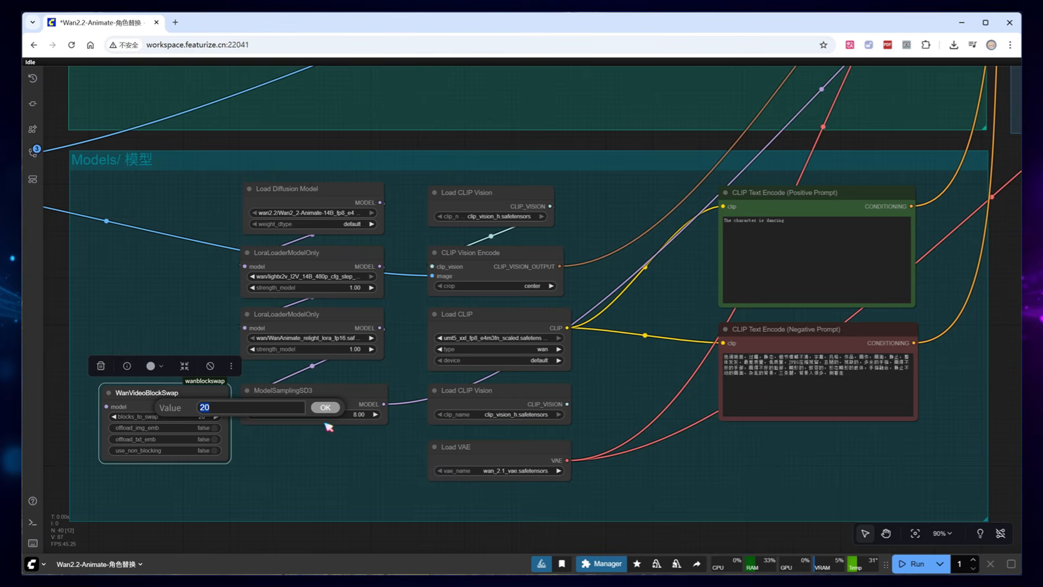
{"action": "left_click", "coordinate": [342, 463]}
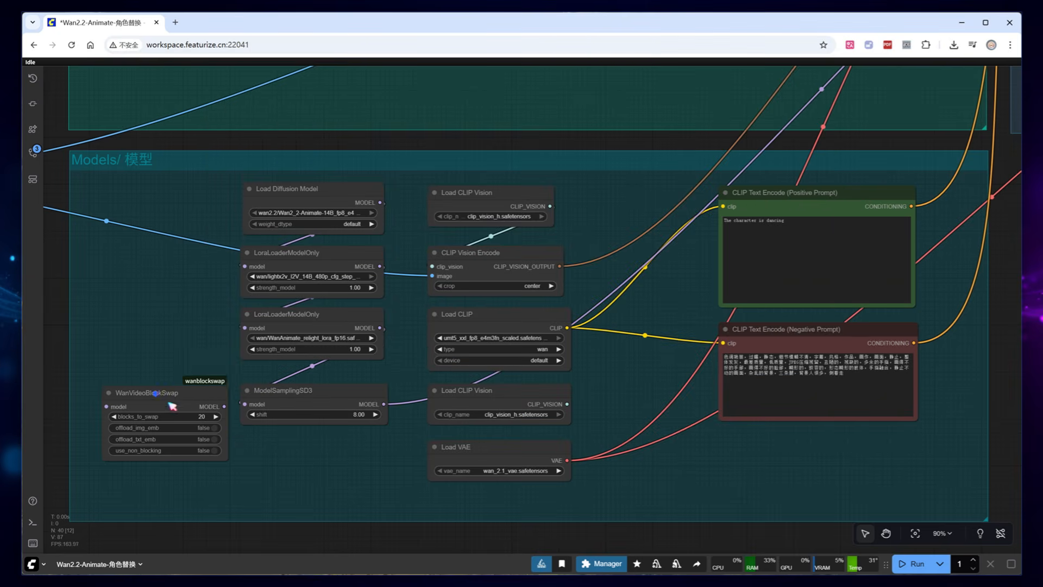
{"action": "left_click", "coordinate": [168, 402]}
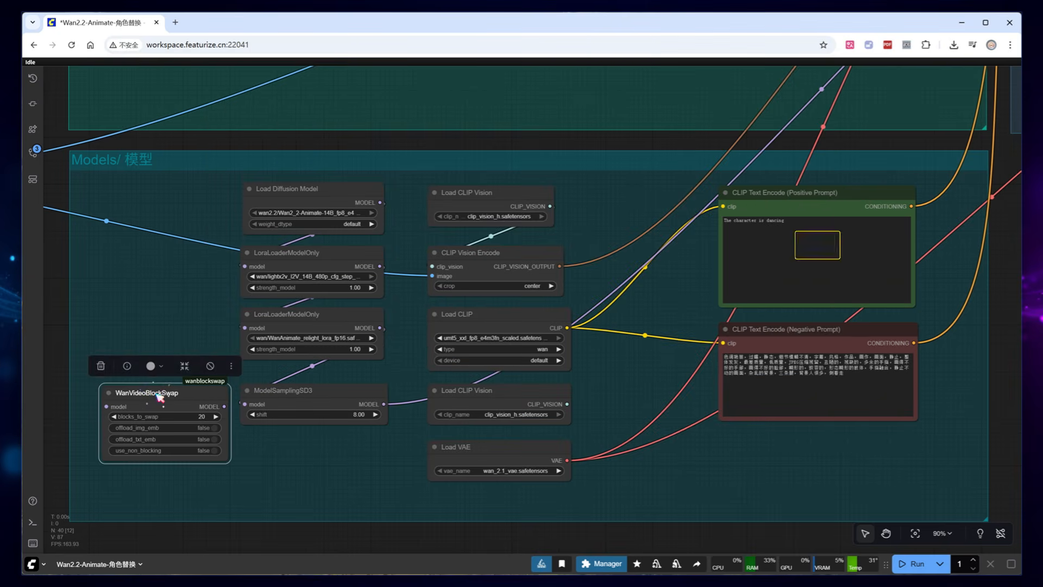
{"action": "key", "text": "Delete"}
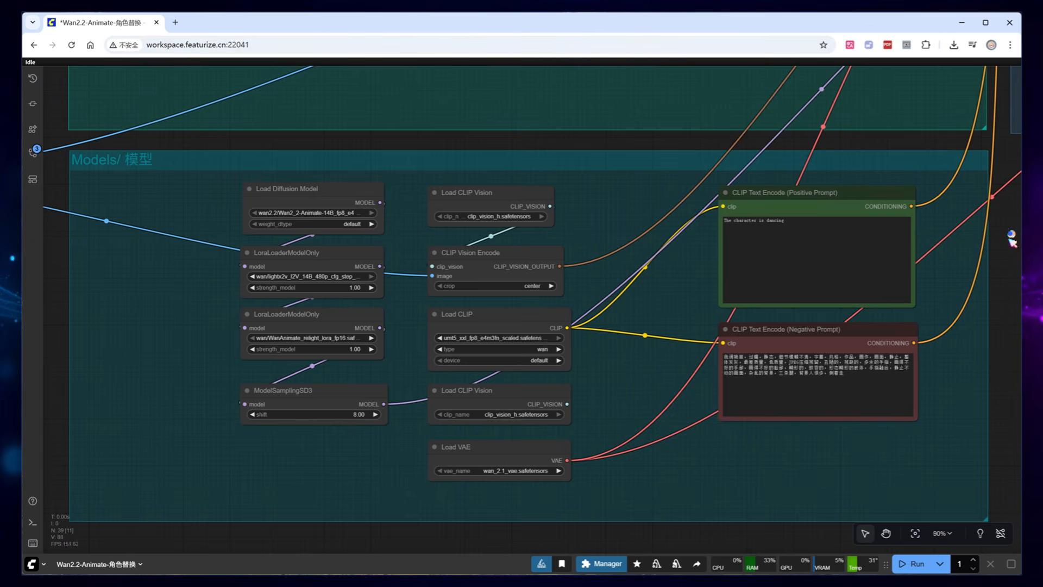
Inspect the sampling and video output settings in the Video Generation and Video Compositing groups
{"action": "left_click_drag", "start_coordinate": [1012, 233], "coordinate": [427, 536]}
{"action": "scroll", "coordinate": [540, 491], "scroll_direction": "up", "scroll_amount": 5}
{"action": "scroll", "coordinate": [540, 491], "scroll_direction": "right", "scroll_amount": 5}
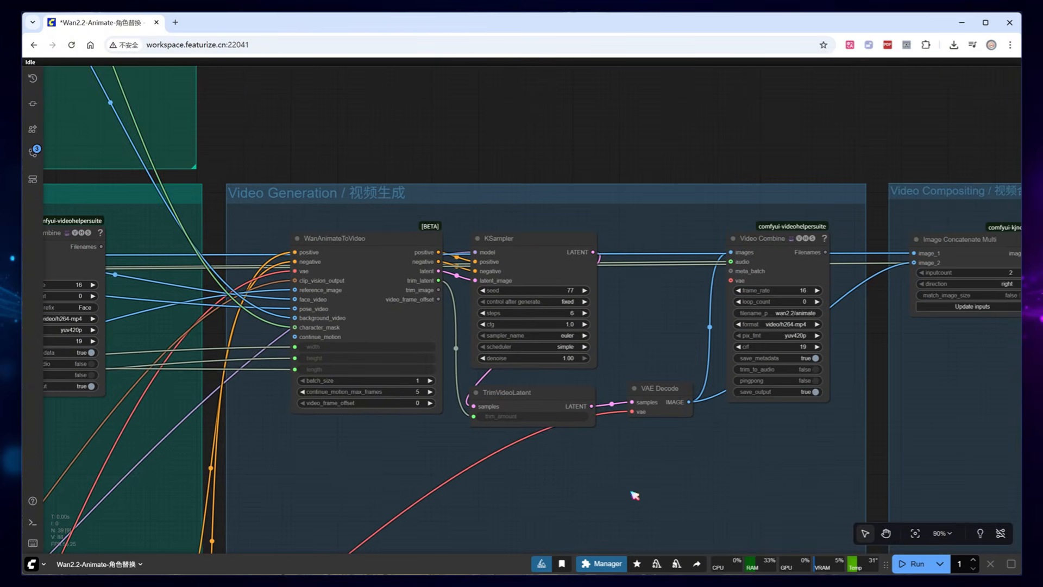
{"action": "scroll", "coordinate": [625, 494], "scroll_direction": "down", "scroll_amount": 2}
{"action": "scroll", "coordinate": [641, 455], "scroll_direction": "up", "scroll_amount": 1}
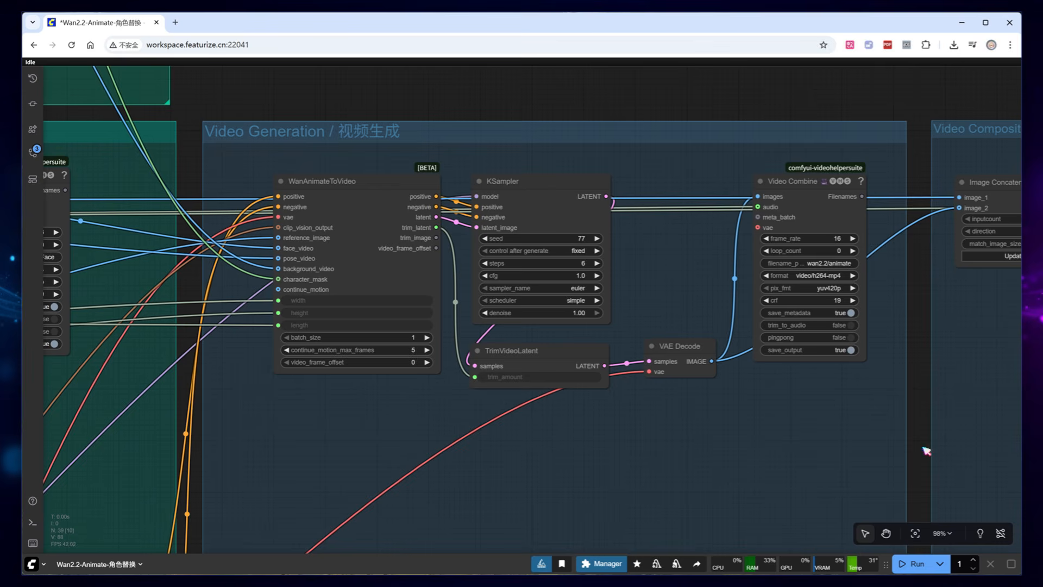
{"action": "left_click_drag", "start_coordinate": [917, 454], "coordinate": [437, 424]}
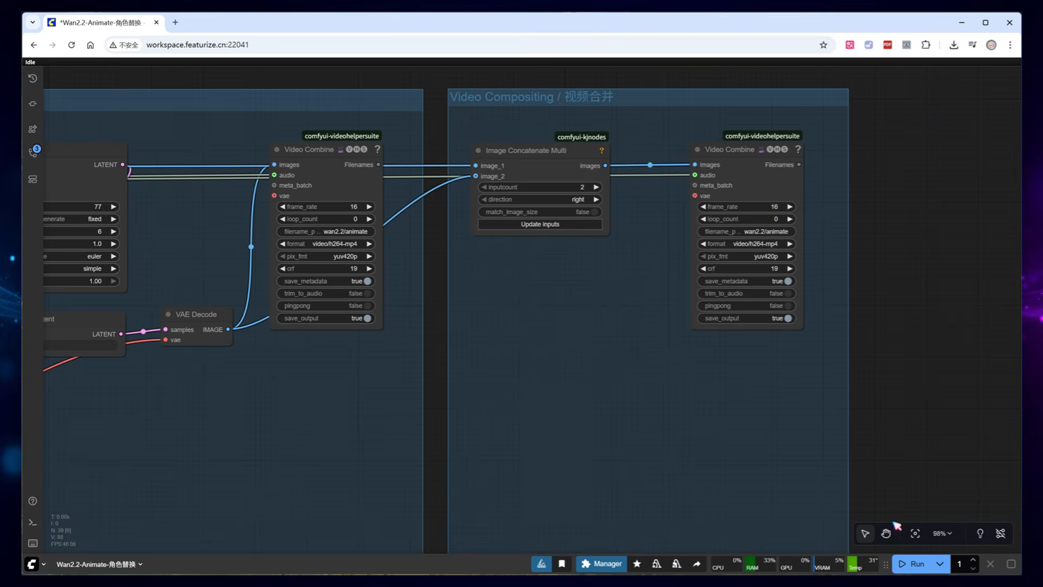
Run the workflow and examine the generated character video in the Video Generation group
{"action": "scroll", "coordinate": [943, 356], "scroll_direction": "down", "scroll_amount": 10}
{"action": "left_click_drag", "start_coordinate": [629, 517], "coordinate": [685, 484]}
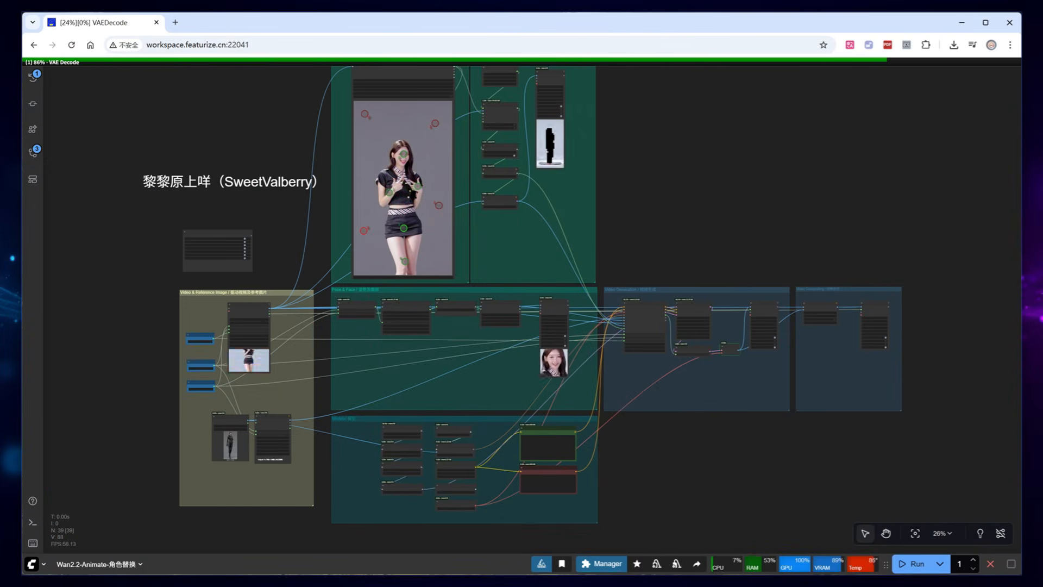
{"action": "scroll", "coordinate": [785, 354], "scroll_direction": "up", "scroll_amount": 20}
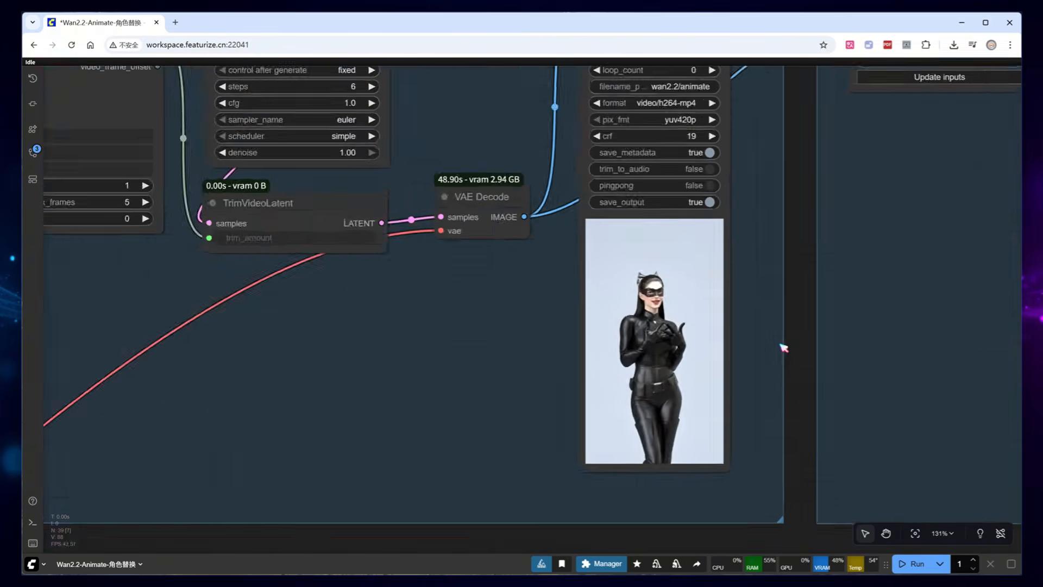
{"action": "scroll", "coordinate": [766, 374], "scroll_direction": "up", "scroll_amount": 1}
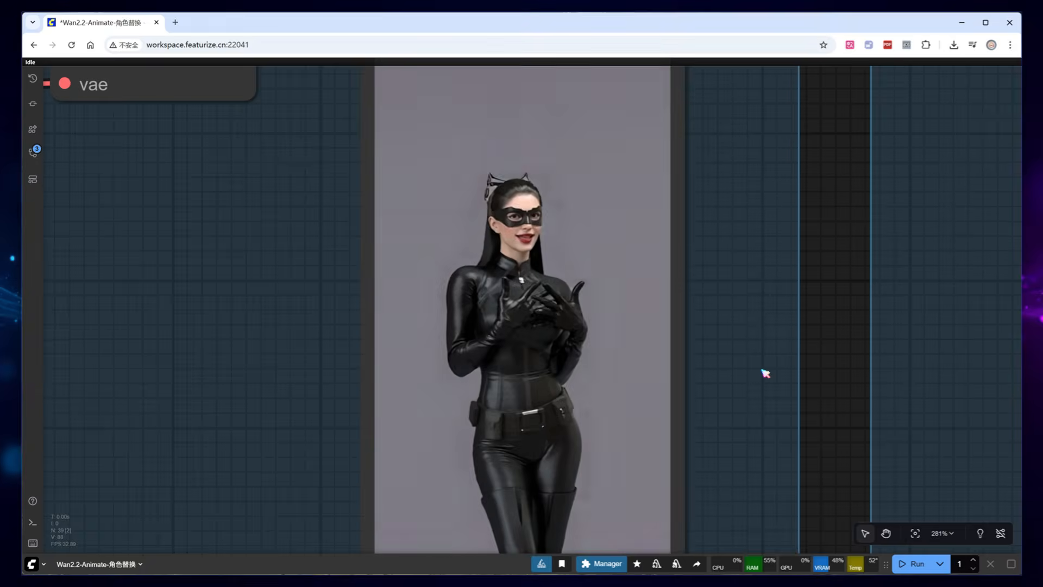
Examine the side-by-side comparison video in the Video Compositing group
{"action": "scroll", "coordinate": [766, 373], "scroll_direction": "down", "scroll_amount": 11}
{"action": "scroll", "coordinate": [766, 373], "scroll_direction": "down", "scroll_amount": 1}
{"action": "left_click_drag", "start_coordinate": [817, 354], "coordinate": [410, 365]}
{"action": "scroll", "coordinate": [755, 352], "scroll_direction": "up", "scroll_amount": 6}
{"action": "scroll", "coordinate": [755, 352], "scroll_direction": "up", "scroll_amount": 9}
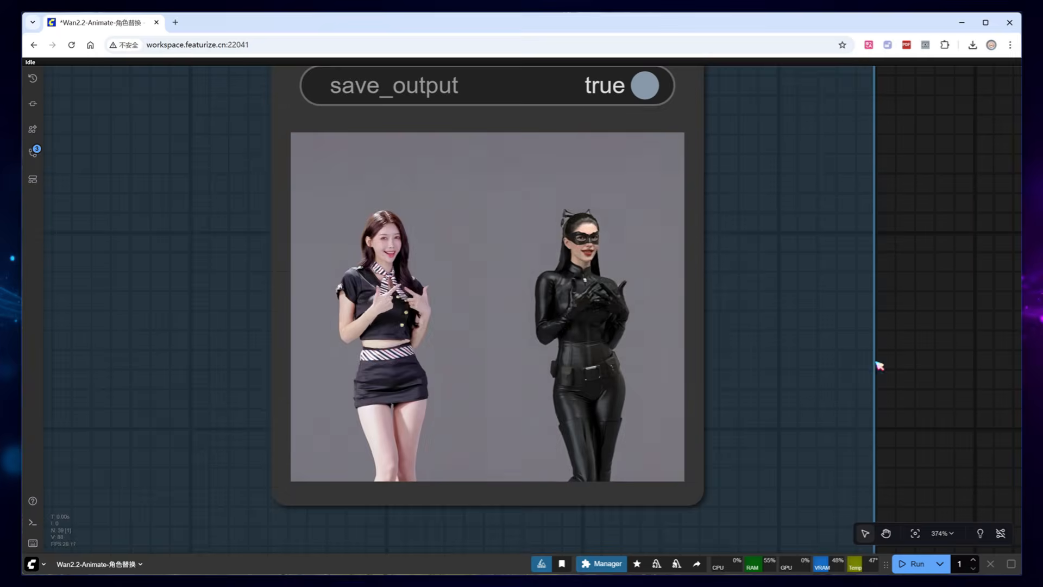
Duplicate the DWPose Estimator below the original in the Pose & Face group and connect the source video to its image input
{"action": "scroll", "coordinate": [891, 363], "scroll_direction": "down", "scroll_amount": 19}
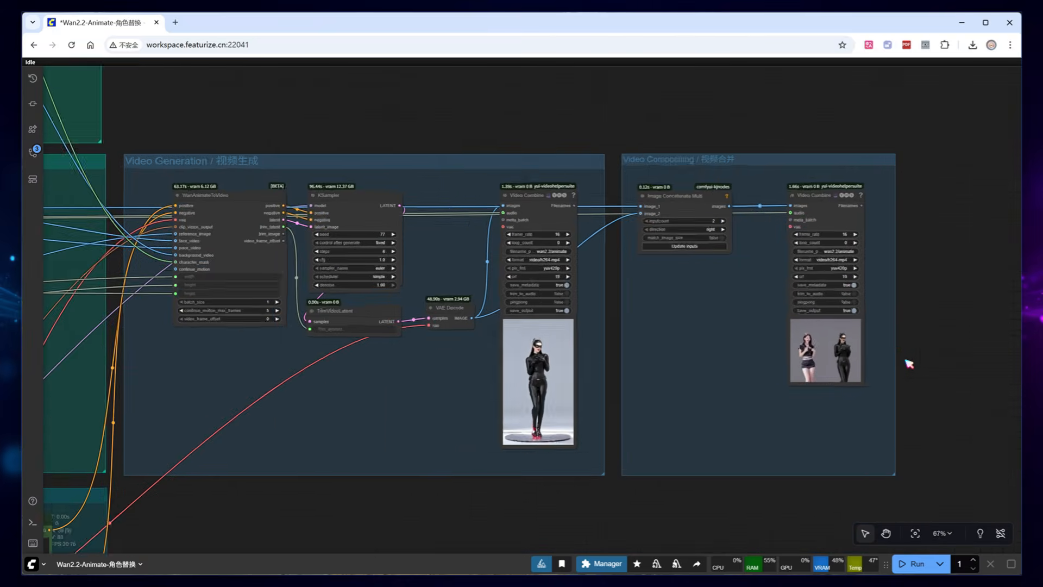
{"action": "left_click_drag", "start_coordinate": [438, 468], "coordinate": [996, 526]}
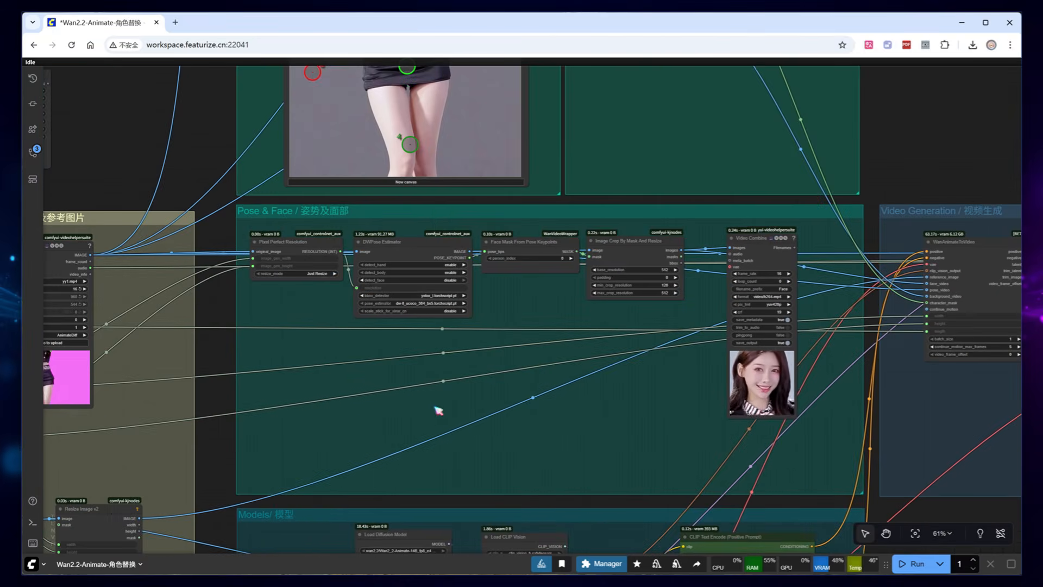
{"action": "scroll", "coordinate": [369, 400], "scroll_direction": "up", "scroll_amount": 4}
{"action": "left_click", "coordinate": [384, 175]}
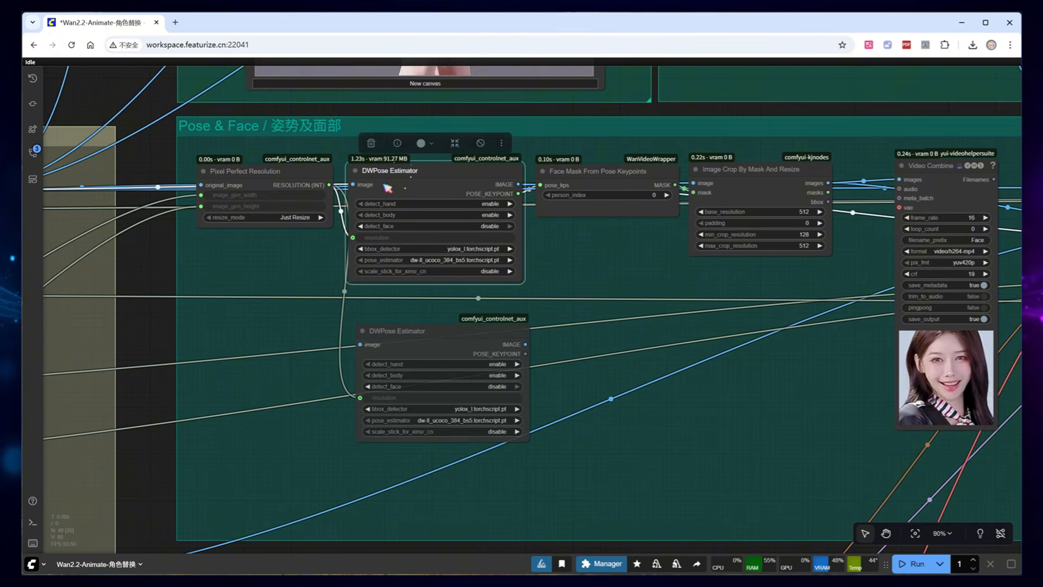
{"action": "left_click_drag", "start_coordinate": [305, 288], "coordinate": [421, 281]}
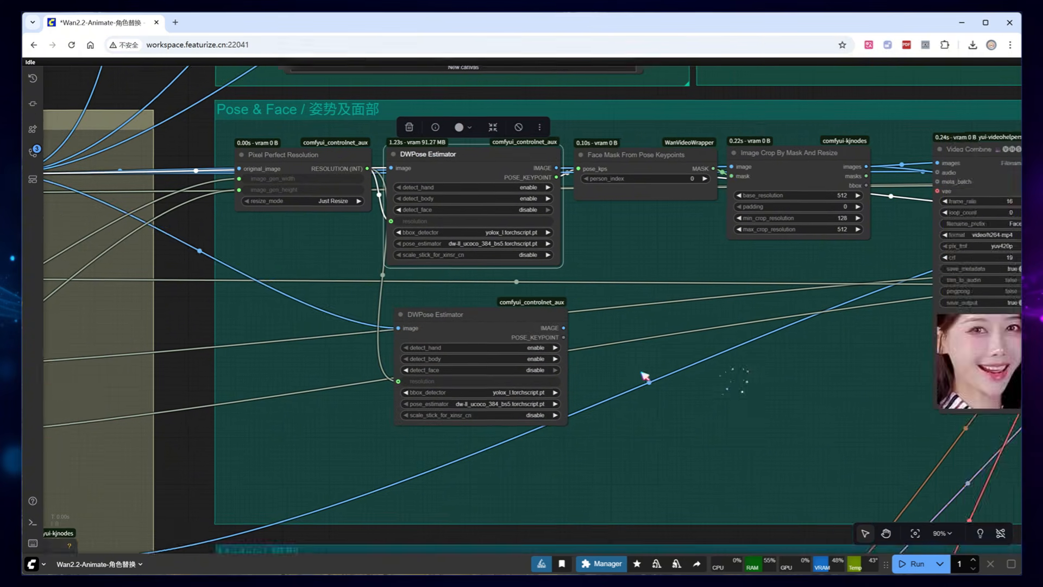
Disable detect_hand and detect_body and enable detect_face on the duplicated DWPose Estimator
{"action": "scroll", "coordinate": [647, 378], "scroll_direction": "up", "scroll_amount": 4}
{"action": "left_click", "coordinate": [486, 337]}
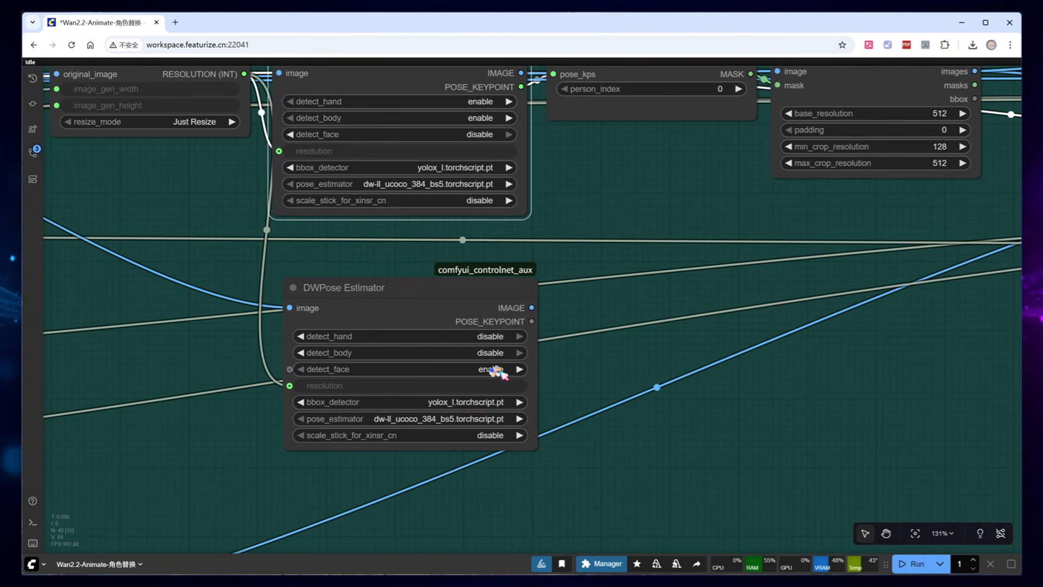
{"action": "left_click", "coordinate": [616, 421]}
Duplicate the Video Generation nodes with their links below the group, and feed the face-only DWPose image into the copy's face_video input
{"action": "scroll", "coordinate": [616, 421], "scroll_direction": "down", "scroll_amount": 9}
{"action": "left_click_drag", "start_coordinate": [1005, 535], "coordinate": [715, 496]}
{"action": "left_click_drag", "start_coordinate": [715, 495], "coordinate": [461, 450]}
{"action": "left_click_drag", "start_coordinate": [804, 402], "coordinate": [500, 180]}
{"action": "key", "text": "ctrl+c"}
{"action": "key", "text": "ctrl+shift+v"}
{"action": "left_click_drag", "start_coordinate": [512, 497], "coordinate": [473, 372]}
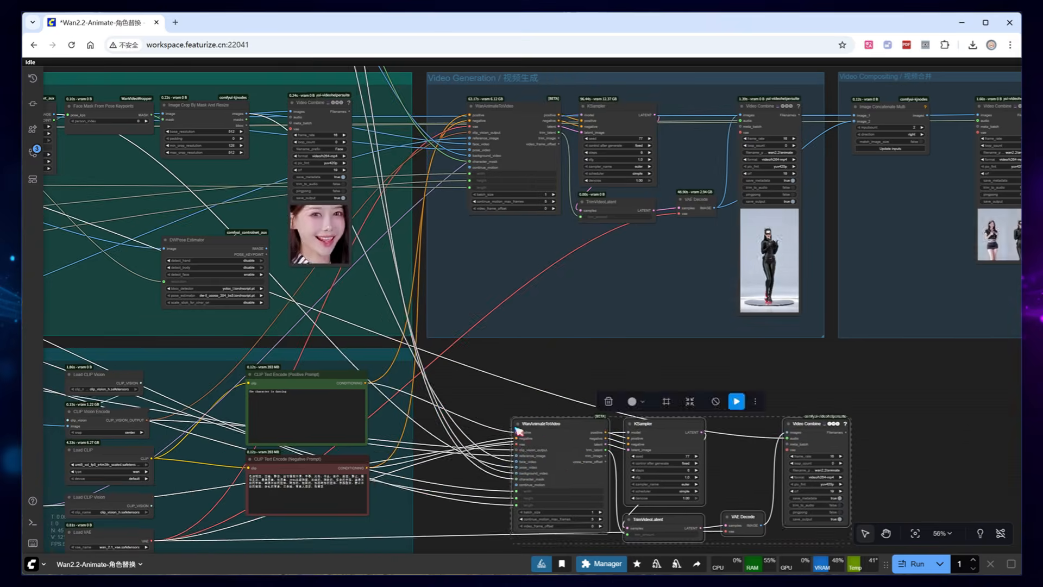
{"action": "scroll", "coordinate": [464, 284], "scroll_direction": "up", "scroll_amount": 4}
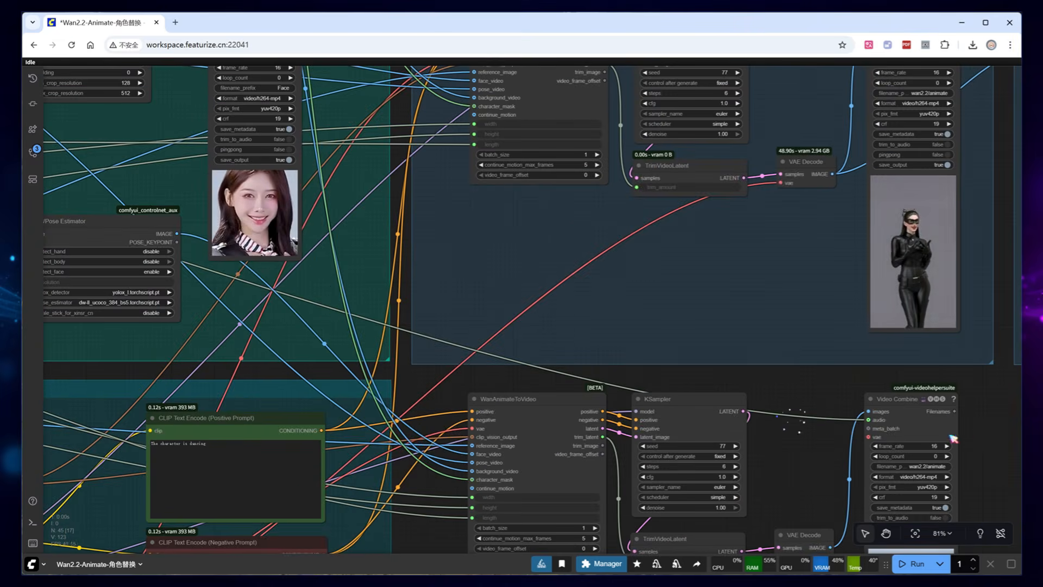
Set Image Concatenate Multi to 3 inputs, update it, and connect the duplicated VAE Decode's image output to image_3
{"action": "scroll", "coordinate": [654, 312], "scroll_direction": "down", "scroll_amount": 5}
{"action": "scroll", "coordinate": [654, 312], "scroll_direction": "up", "scroll_amount": 8}
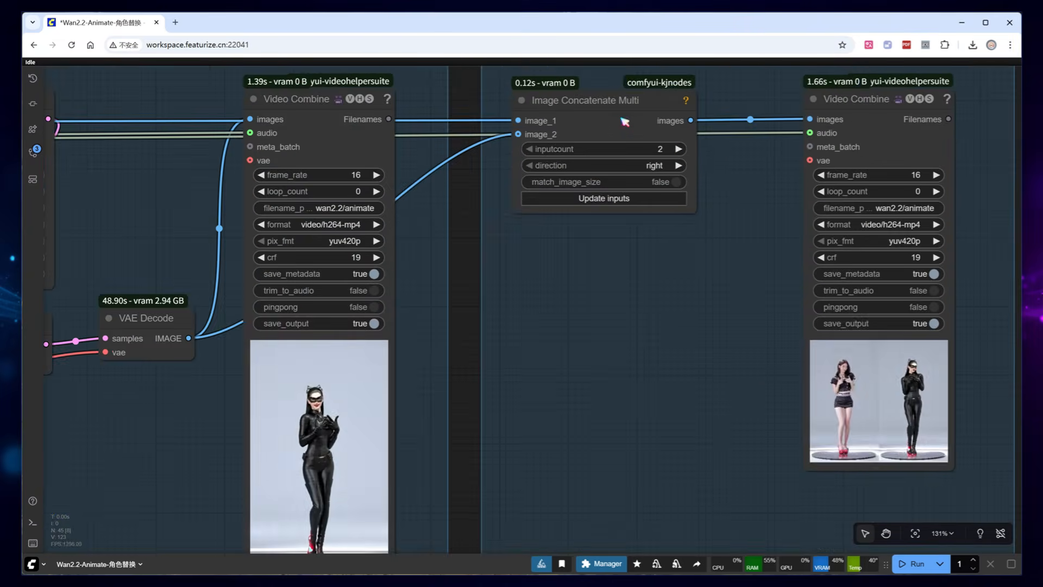
{"action": "left_click", "coordinate": [621, 199]}
{"action": "scroll", "coordinate": [598, 206], "scroll_direction": "down", "scroll_amount": 6}
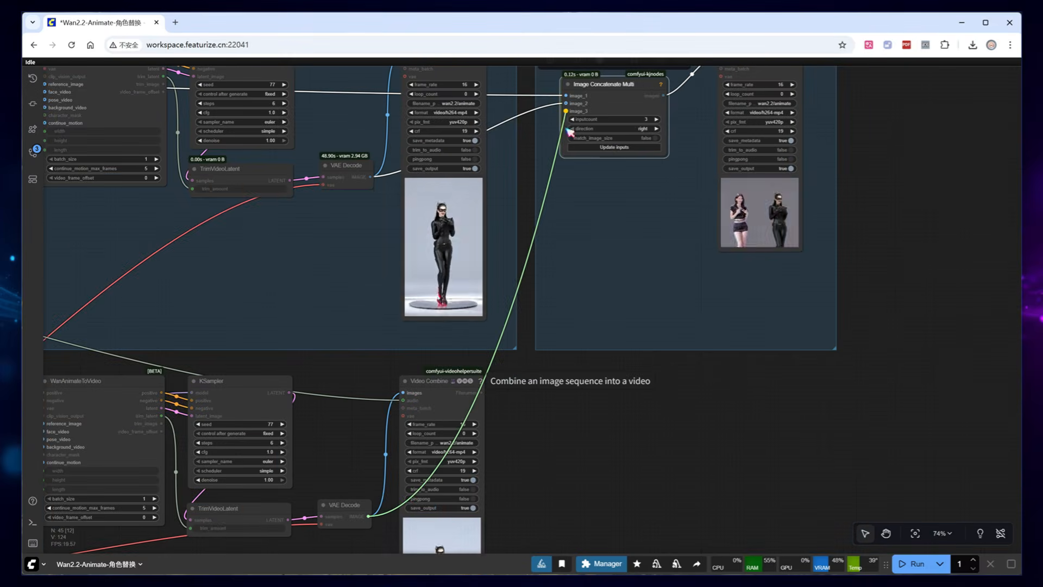
Run the workflow and examine the three-way comparison video in the Video Compositing group
{"action": "left_click", "coordinate": [916, 564]}
{"action": "scroll", "coordinate": [908, 384], "scroll_direction": "down", "scroll_amount": 5}
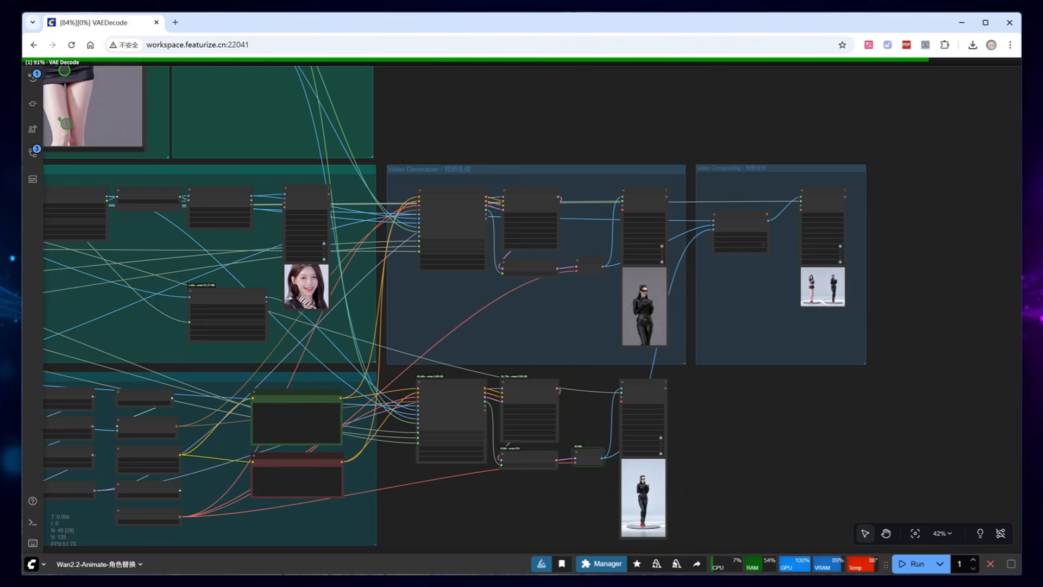
{"action": "scroll", "coordinate": [917, 321], "scroll_direction": "up", "scroll_amount": 20}
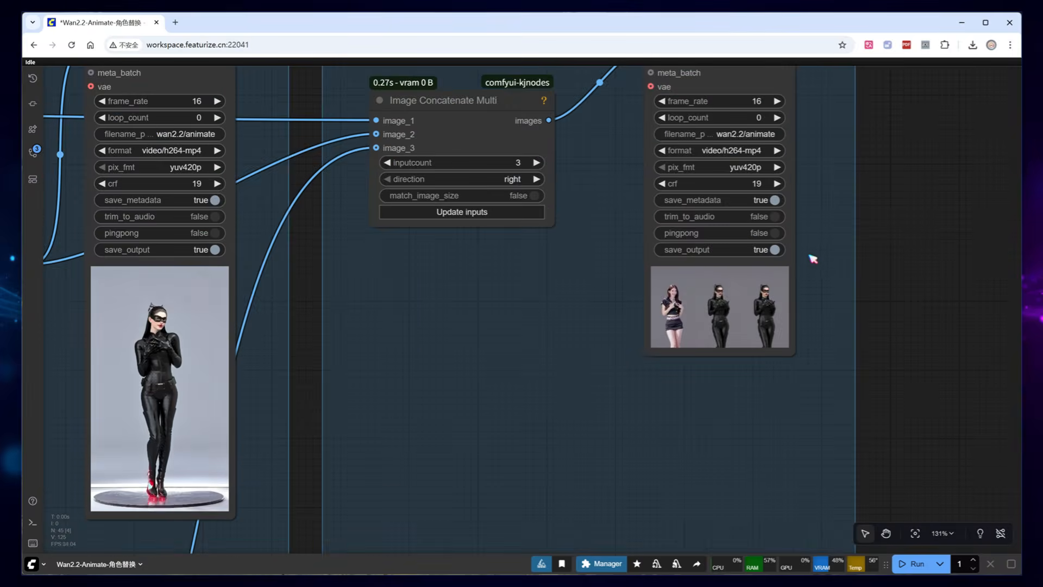
{"action": "scroll", "coordinate": [807, 365], "scroll_direction": "up", "scroll_amount": 4}
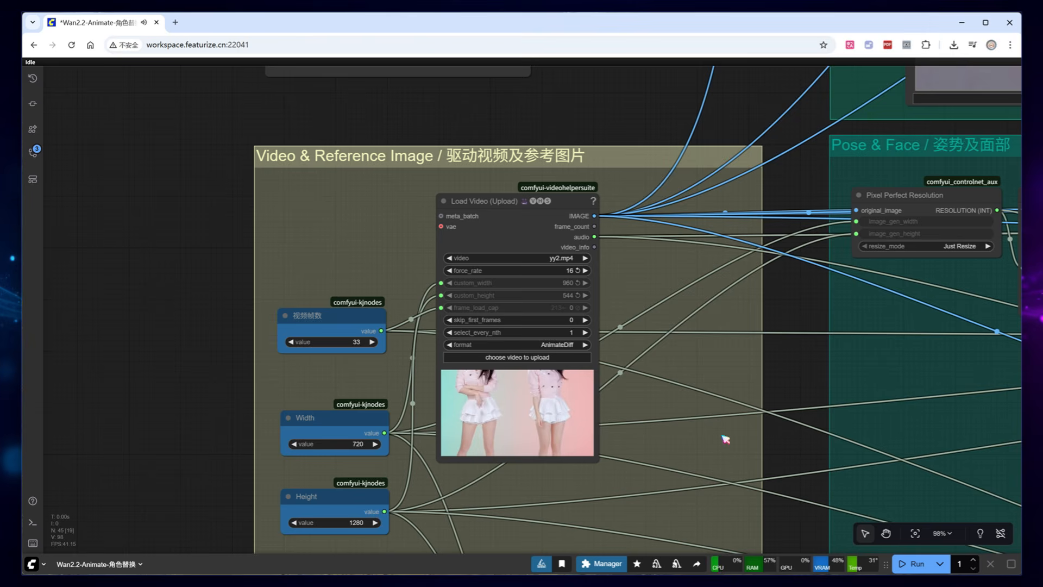
Bypass all groups except Background & Mask (Label) and Video & Reference Image, and load the new video's frame into the points editor
{"action": "scroll", "coordinate": [728, 440], "scroll_direction": "down", "scroll_amount": 4}
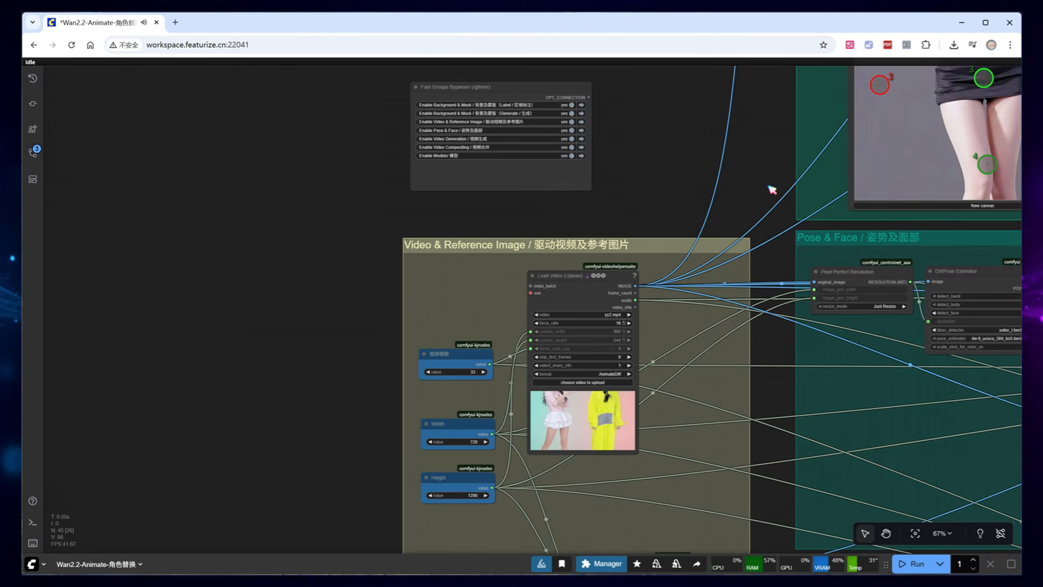
{"action": "scroll", "coordinate": [310, 327], "scroll_direction": "up", "scroll_amount": 6}
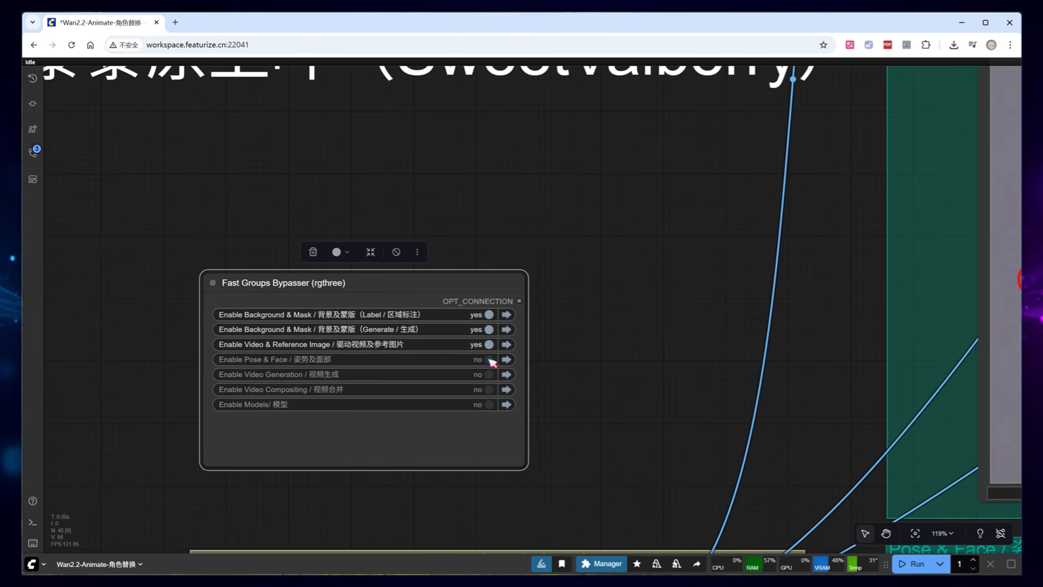
{"action": "scroll", "coordinate": [716, 433], "scroll_direction": "down", "scroll_amount": 5}
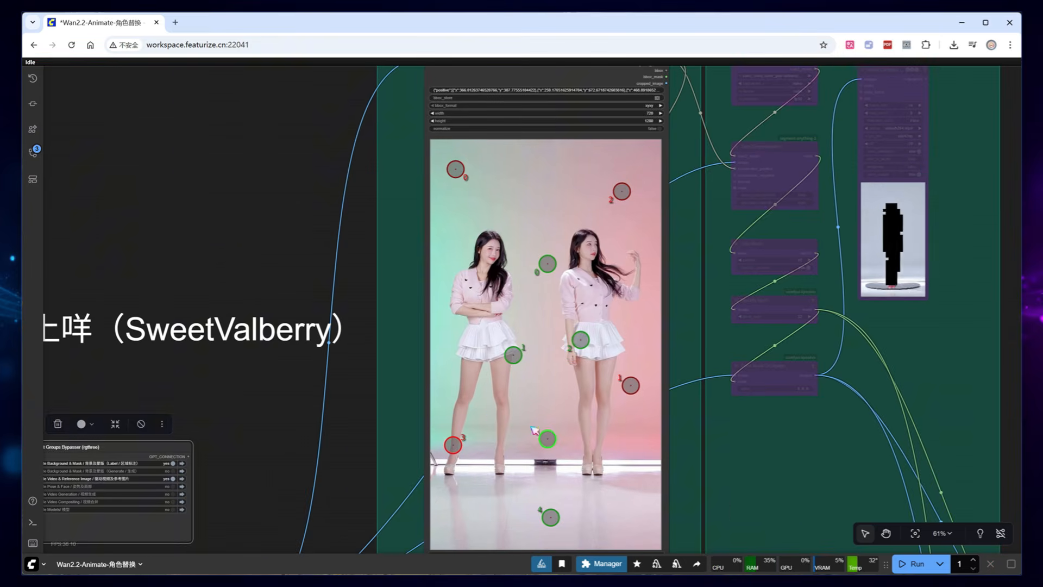
Move four positive points onto the left woman's head, skirt and legs, and the lower-left negative point onto the right woman's ankles
{"action": "left_click_drag", "start_coordinate": [547, 439], "coordinate": [498, 453]}
{"action": "left_click_drag", "start_coordinate": [551, 518], "coordinate": [467, 391]}
{"action": "left_click_drag", "start_coordinate": [453, 445], "coordinate": [594, 450]}
{"action": "left_click_drag", "start_coordinate": [581, 339], "coordinate": [483, 327]}
{"action": "left_click_drag", "start_coordinate": [547, 264], "coordinate": [490, 242]}
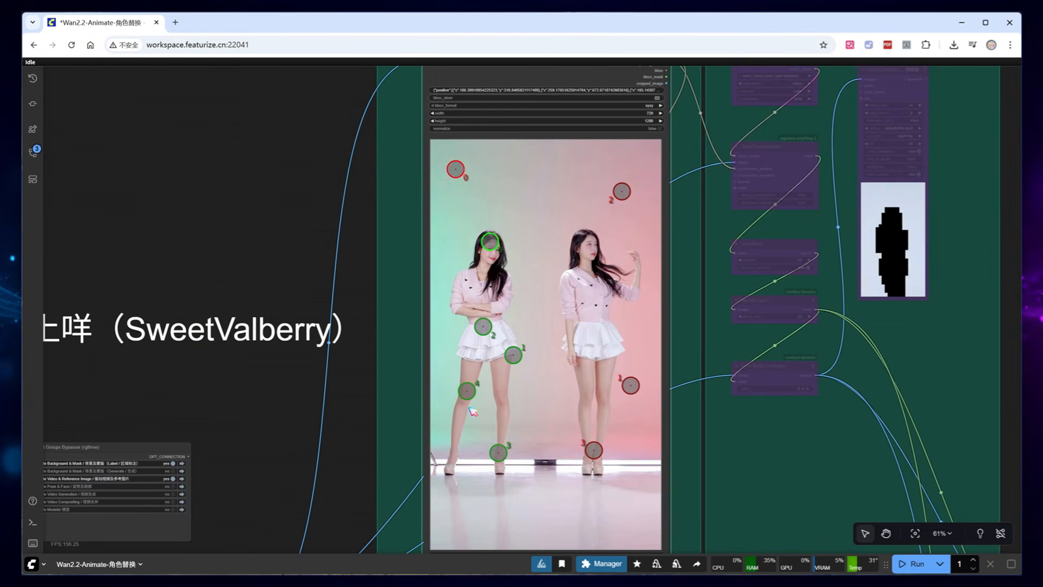
Add a positive point on the left woman's foot, move the upper negative points onto the right woman, and add three background negative points
{"action": "left_click", "coordinate": [451, 456], "text": "shift"}
{"action": "left_click_drag", "start_coordinate": [455, 169], "coordinate": [586, 243]}
{"action": "left_click_drag", "start_coordinate": [621, 191], "coordinate": [589, 307]}
{"action": "right_click", "coordinate": [495, 518], "text": "shift"}
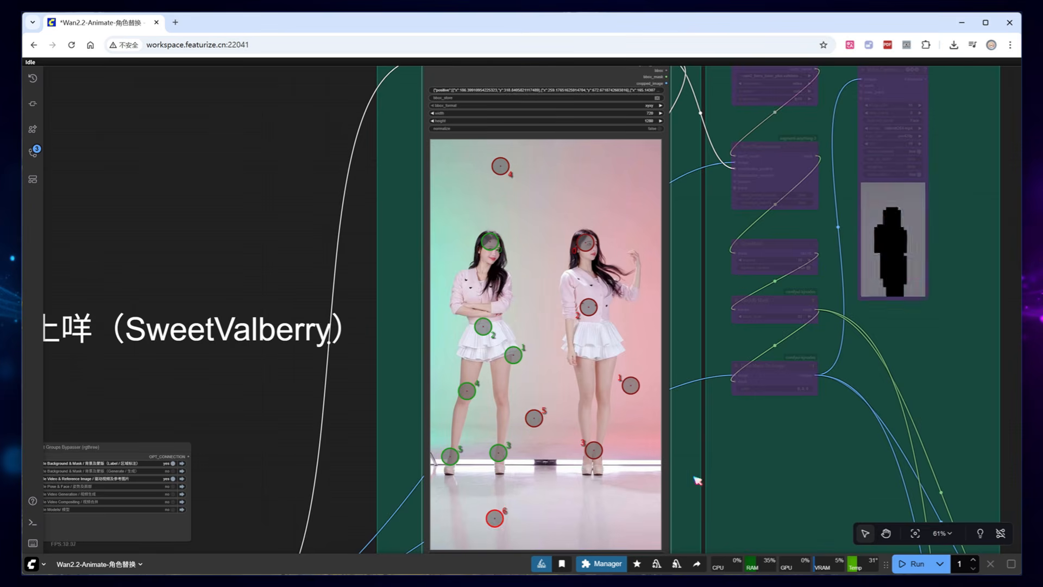
Enable the Background & Mask (Generate) and Pose & Face groups in the Fast Groups Bypasser
{"action": "left_click_drag", "start_coordinate": [243, 492], "coordinate": [554, 468]}
{"action": "scroll", "coordinate": [553, 468], "scroll_direction": "up", "scroll_amount": 4}
{"action": "left_click", "coordinate": [452, 437]}
{"action": "scroll", "coordinate": [569, 447], "scroll_direction": "down", "scroll_amount": 5}
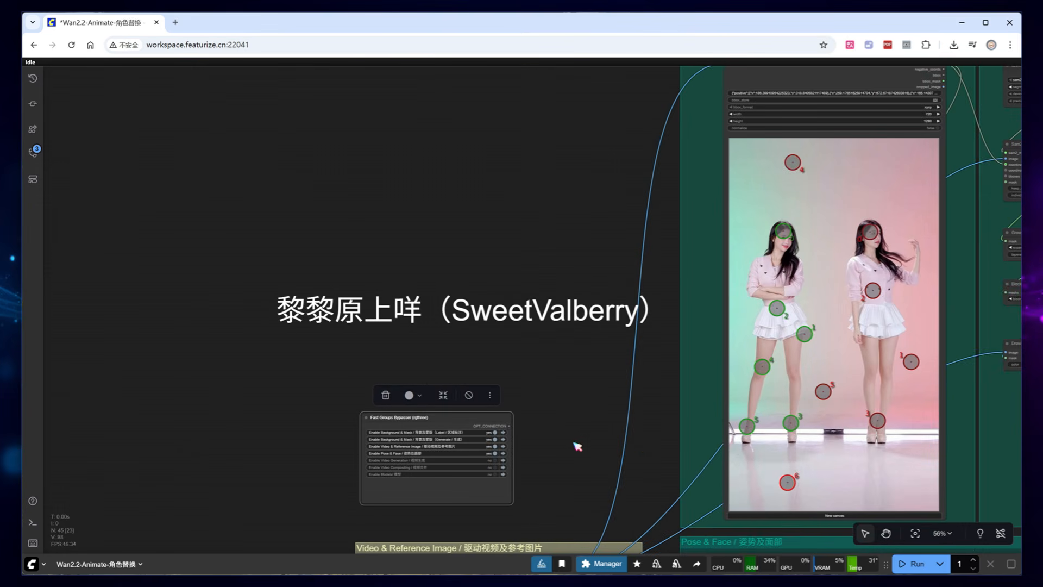
Duplicate the Draw Mask On Image node and place the copy below the original in the Background & Mask (Generate) group
{"action": "left_click_drag", "start_coordinate": [645, 458], "coordinate": [200, 447]}
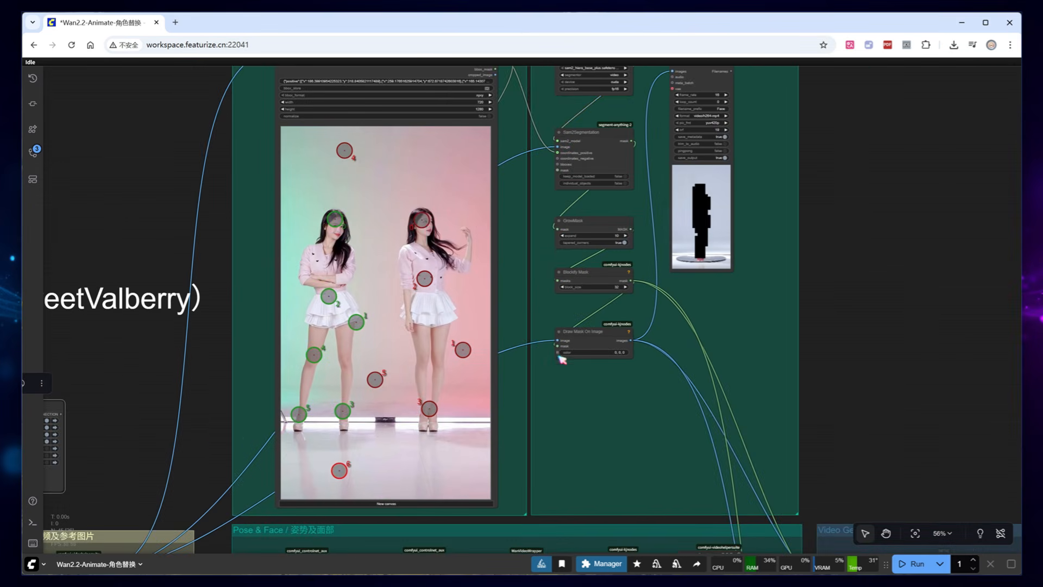
{"action": "scroll", "coordinate": [608, 326], "scroll_direction": "up", "scroll_amount": 1}
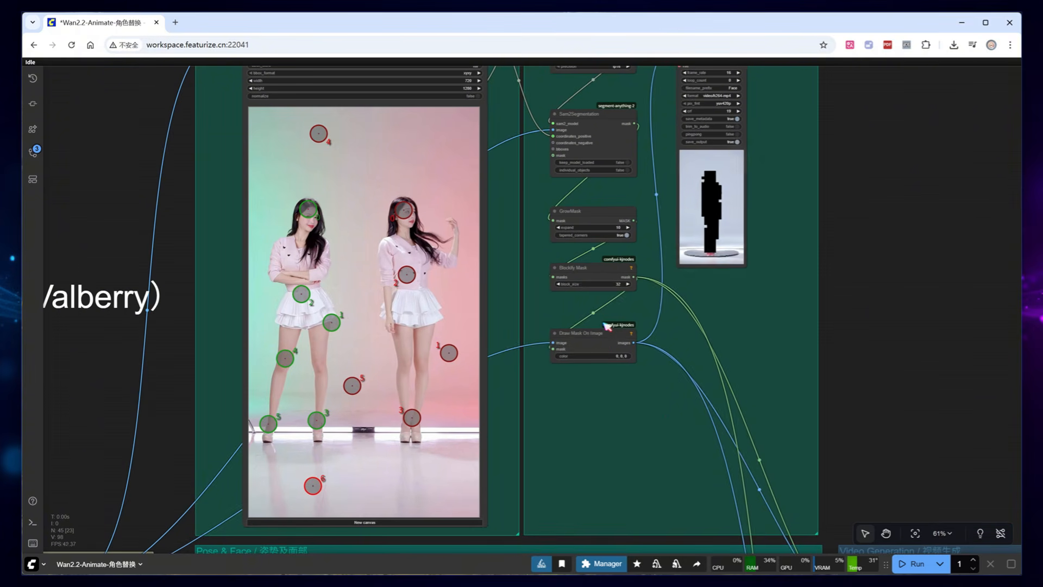
{"action": "mouse_move", "coordinate": [603, 344]}
{"action": "left_mouse_down"}
{"action": "mouse_move", "coordinate": [608, 326]}
{"action": "mouse_move", "coordinate": [624, 388]}
{"action": "left_mouse_up"}
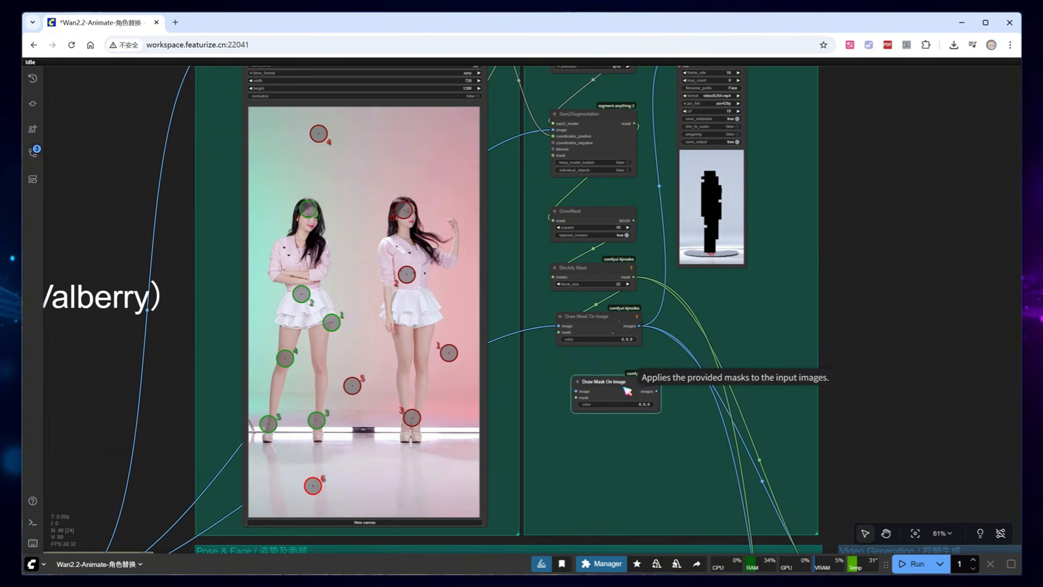
Add an InvertMask node and wire the Blockify Mask output through it into the duplicated Draw Mask On Image node's mask
{"action": "double_click", "coordinate": [546, 369]}
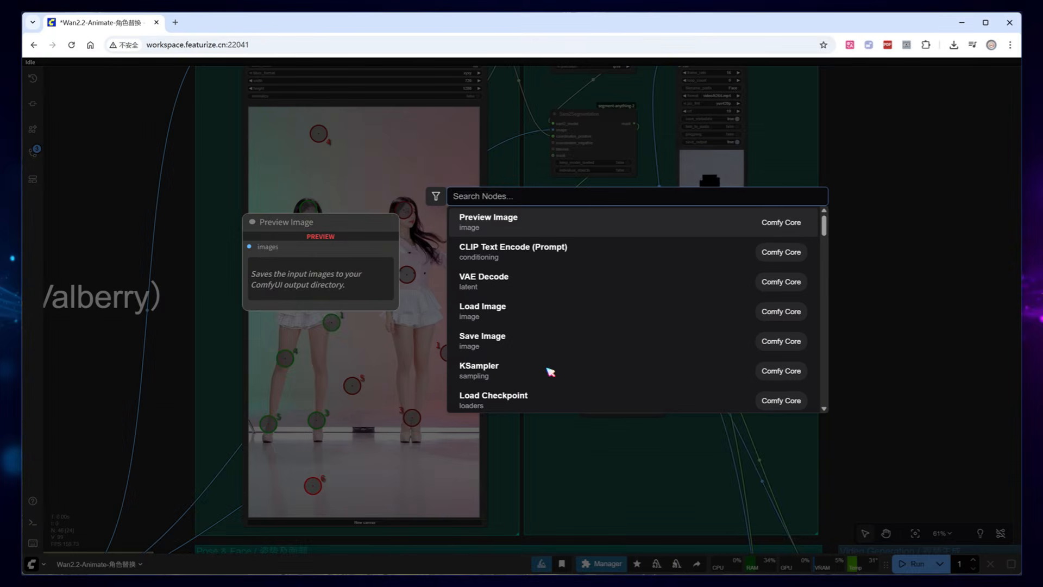
{"action": "type", "text": "inver"}
{"action": "key", "text": "Return"}
{"action": "scroll", "coordinate": [633, 300], "scroll_direction": "up", "scroll_amount": 3}
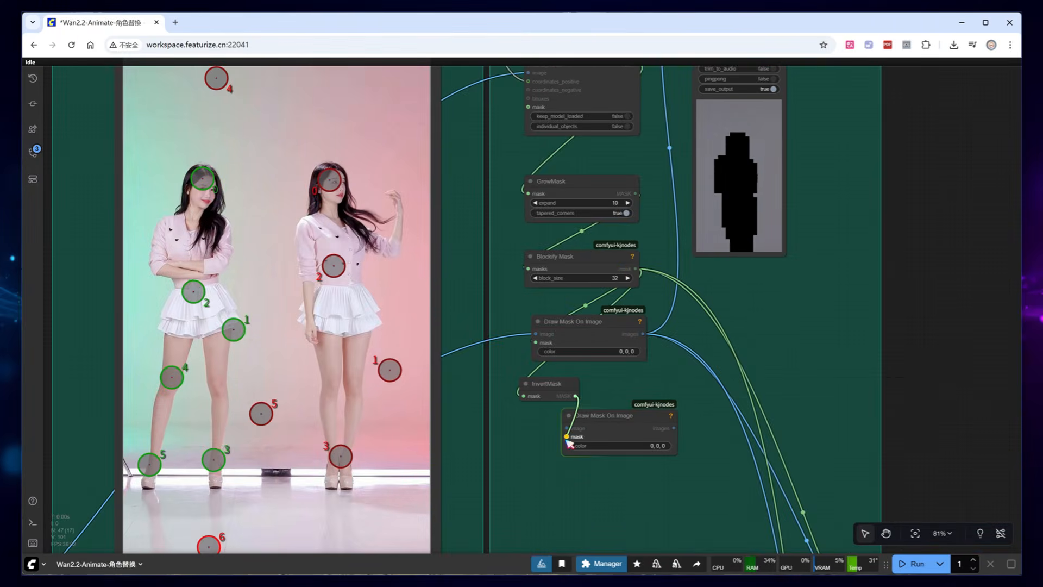
Duplicate the mask preview's Video Combine node and feed it the images from the duplicated Draw Mask On Image node
{"action": "scroll", "coordinate": [519, 447], "scroll_direction": "down", "scroll_amount": 4}
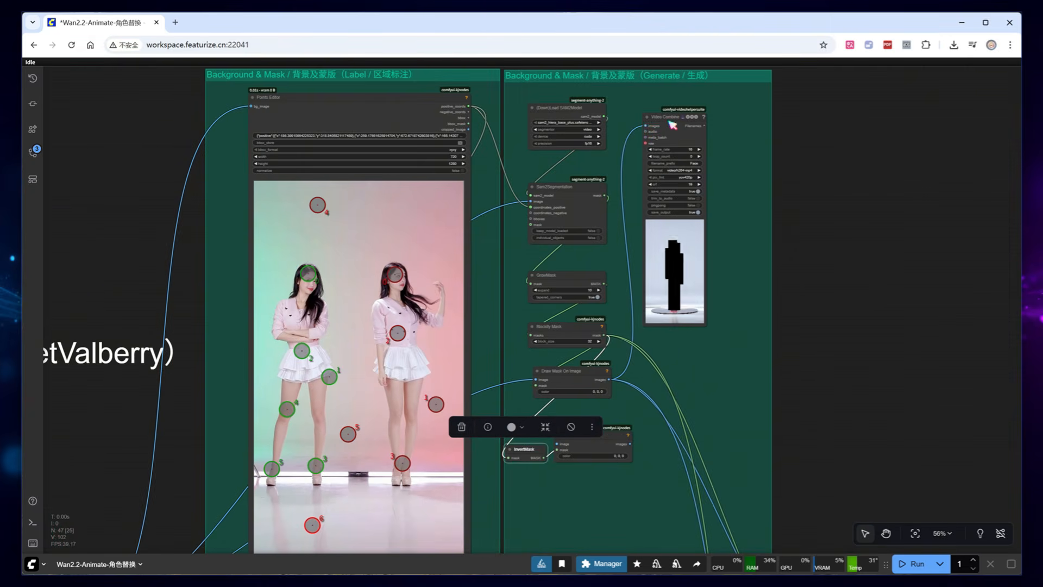
{"action": "key", "text": "ctrl+v"}
{"action": "left_click_drag", "start_coordinate": [757, 310], "coordinate": [743, 334]}
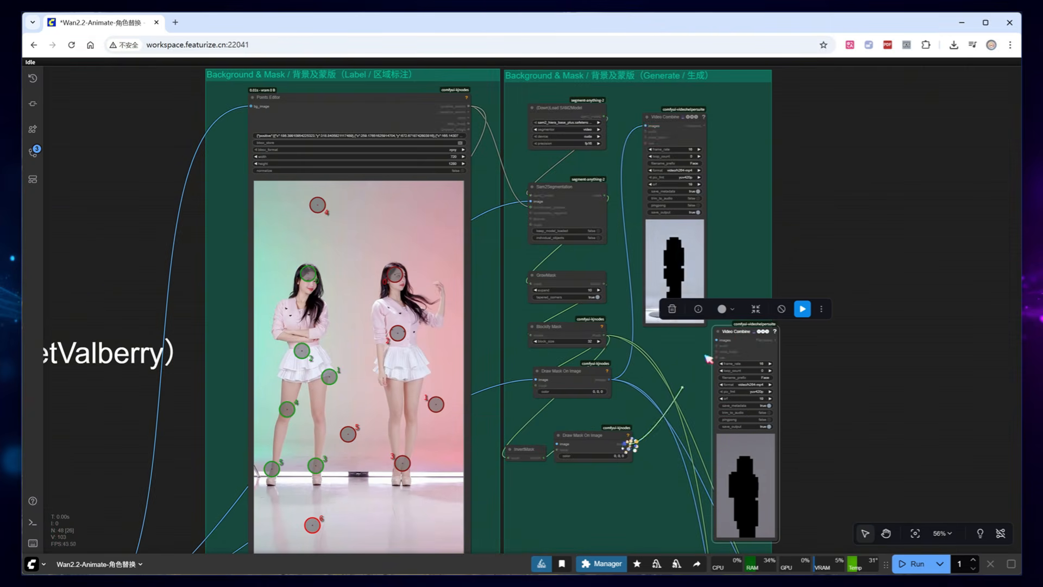
{"action": "left_click_drag", "start_coordinate": [835, 428], "coordinate": [1001, 262]}
Connect the duplicated Draw Mask On Image output to the Image Crop By Mask And Resize and DWPose Estimator image inputs
{"action": "scroll", "coordinate": [794, 277], "scroll_direction": "up", "scroll_amount": 2}
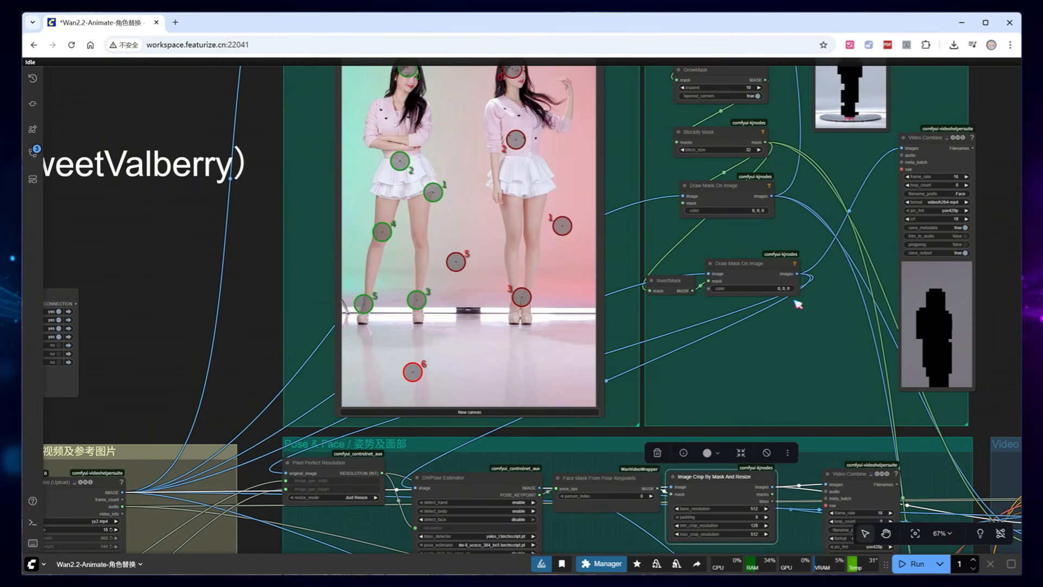
{"action": "scroll", "coordinate": [804, 262], "scroll_direction": "down", "scroll_amount": 3}
{"action": "scroll", "coordinate": [806, 259], "scroll_direction": "down", "scroll_amount": 1}
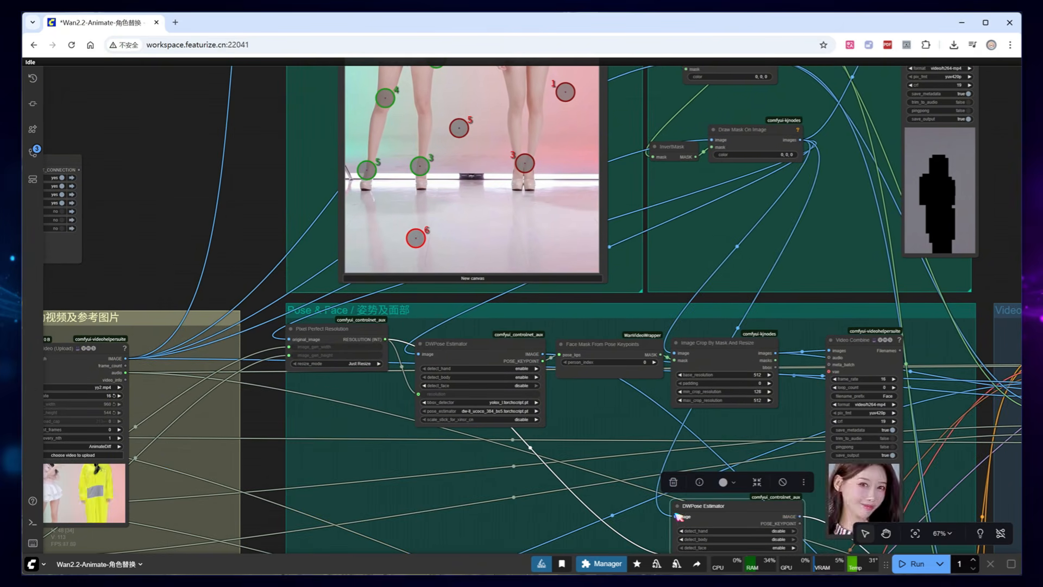
{"action": "scroll", "coordinate": [595, 489], "scroll_direction": "down", "scroll_amount": 5}
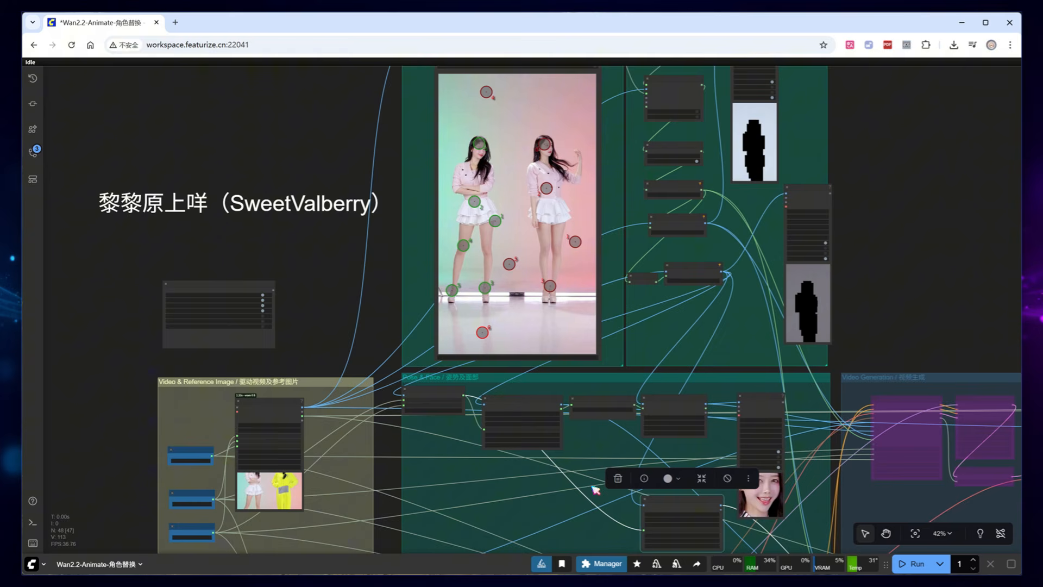
Run the workflow and check the isolated-person, face crop and pose previews
{"action": "left_click", "coordinate": [917, 565]}
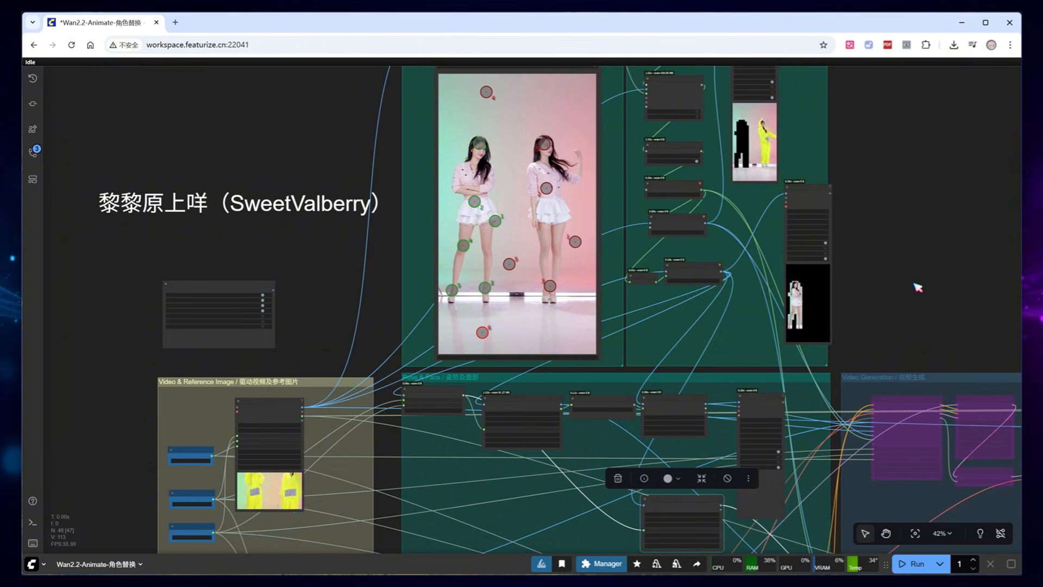
{"action": "scroll", "coordinate": [920, 289], "scroll_direction": "up", "scroll_amount": 7}
{"action": "scroll", "coordinate": [612, 347], "scroll_direction": "down", "scroll_amount": 5}
{"action": "key", "text": "ctrl+z"}
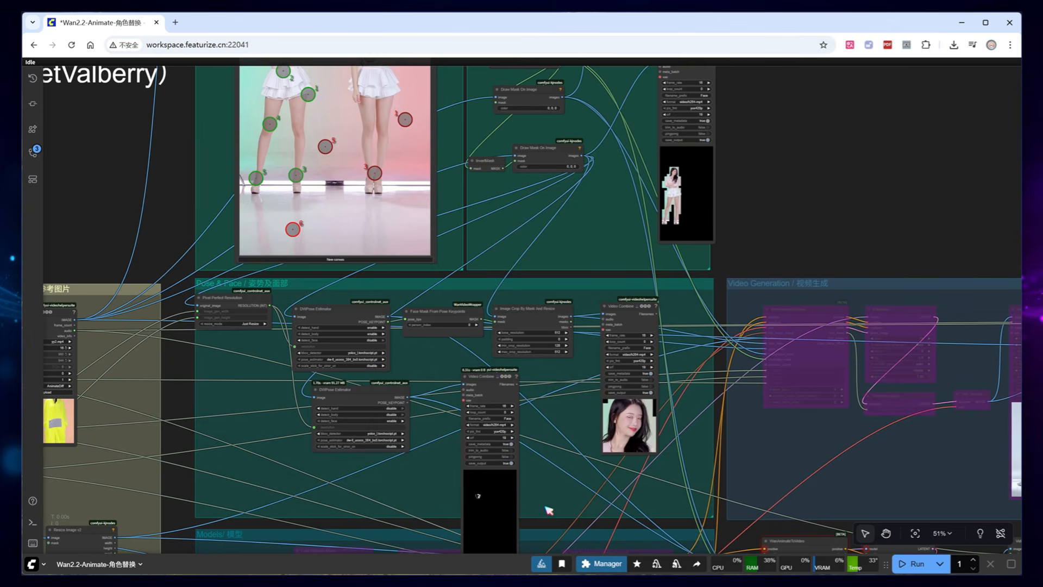
{"action": "scroll", "coordinate": [549, 510], "scroll_direction": "up", "scroll_amount": 5}
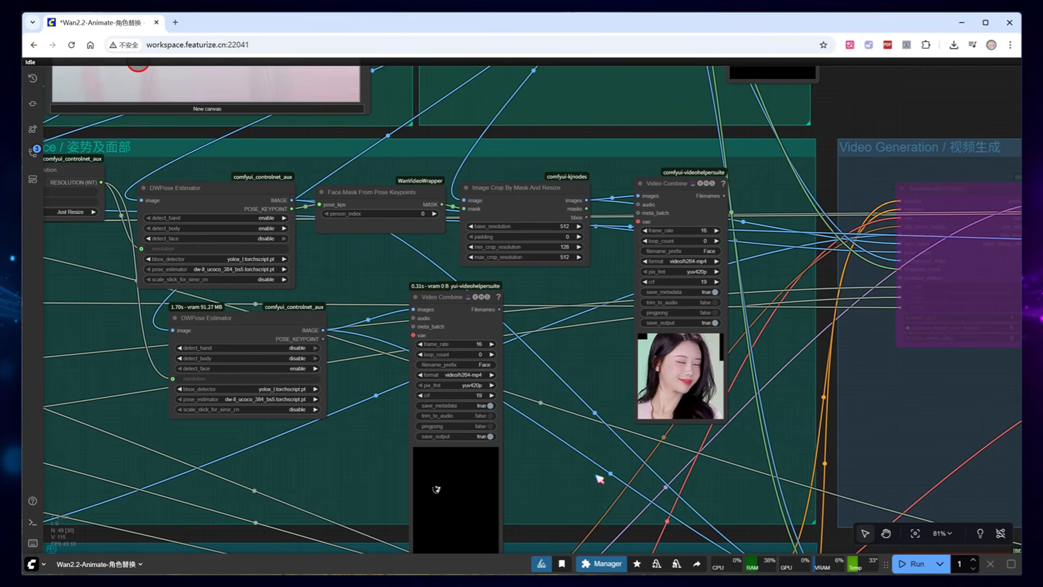
{"action": "scroll", "coordinate": [629, 465], "scroll_direction": "down", "scroll_amount": 10}
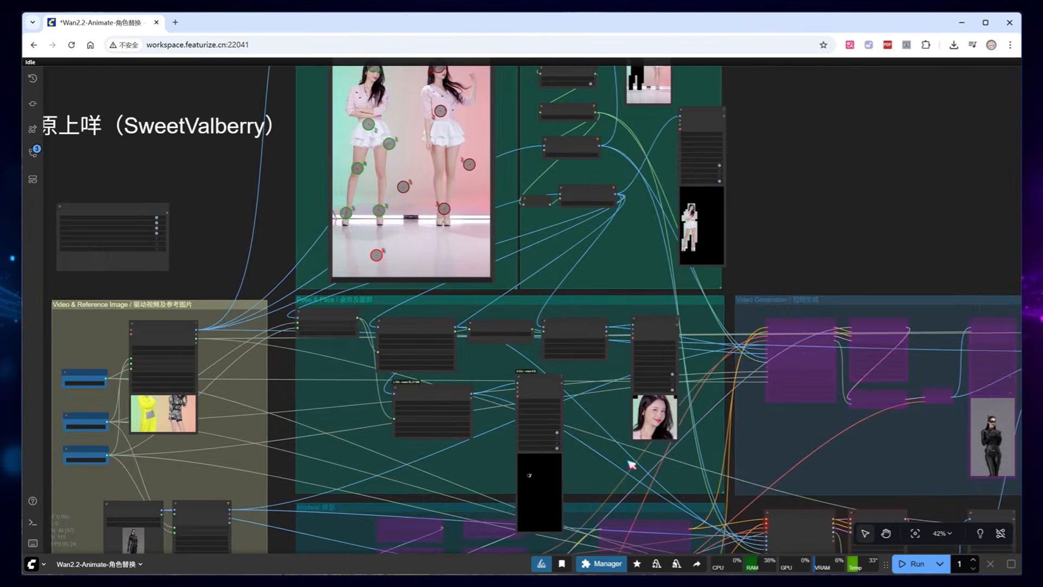
Enable the Video Generation, Video Compositing and Models groups and run the full workflow
{"action": "scroll", "coordinate": [459, 298], "scroll_direction": "up", "scroll_amount": 12}
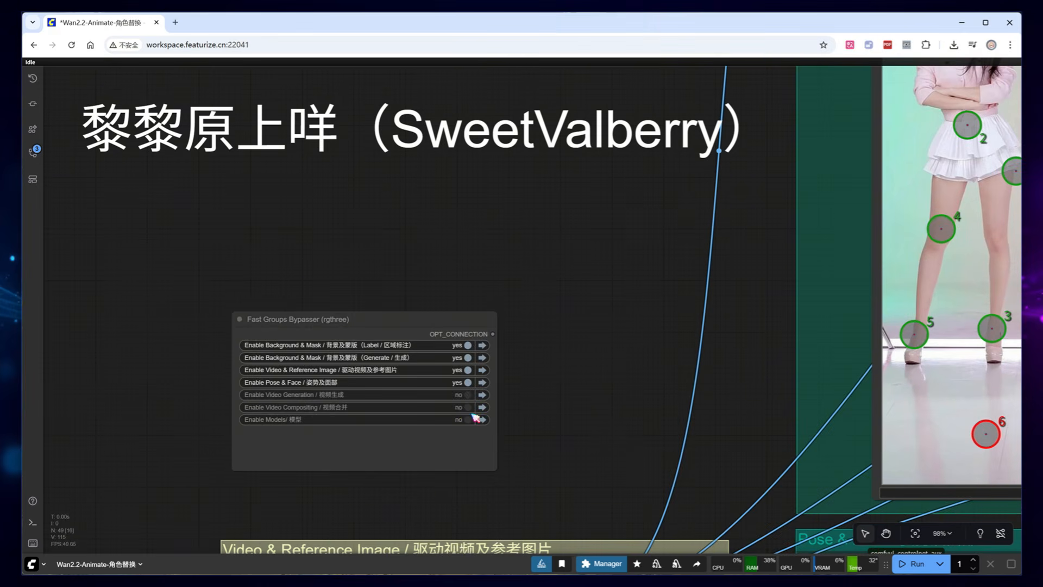
{"action": "left_click", "coordinate": [471, 417]}
{"action": "left_click", "coordinate": [583, 424]}
{"action": "left_click", "coordinate": [911, 565]}
{"action": "scroll", "coordinate": [594, 330], "scroll_direction": "down", "scroll_amount": 18}
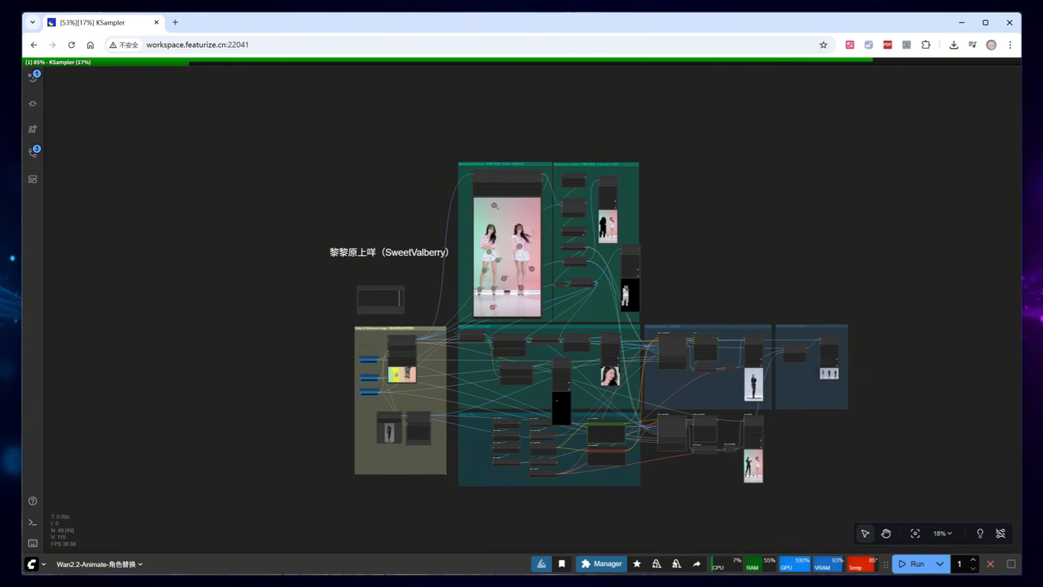
Inspect the side-by-side comparison video in the Video Compositing group
{"action": "scroll", "coordinate": [838, 478], "scroll_direction": "up", "scroll_amount": 20}
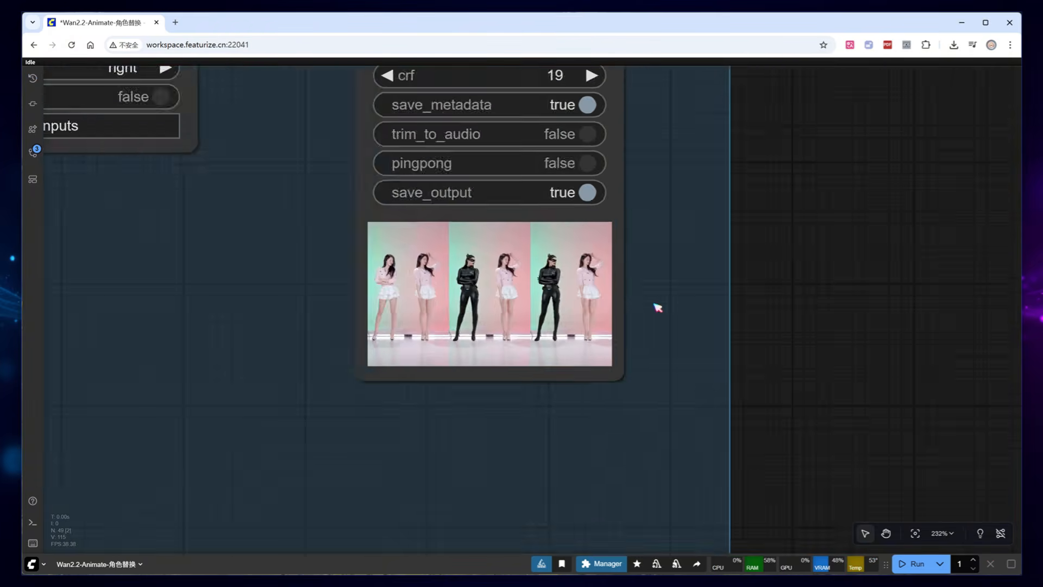
{"action": "scroll", "coordinate": [657, 308], "scroll_direction": "up", "scroll_amount": 7}
{"action": "left_click_drag", "start_coordinate": [391, 482], "coordinate": [629, 484]}
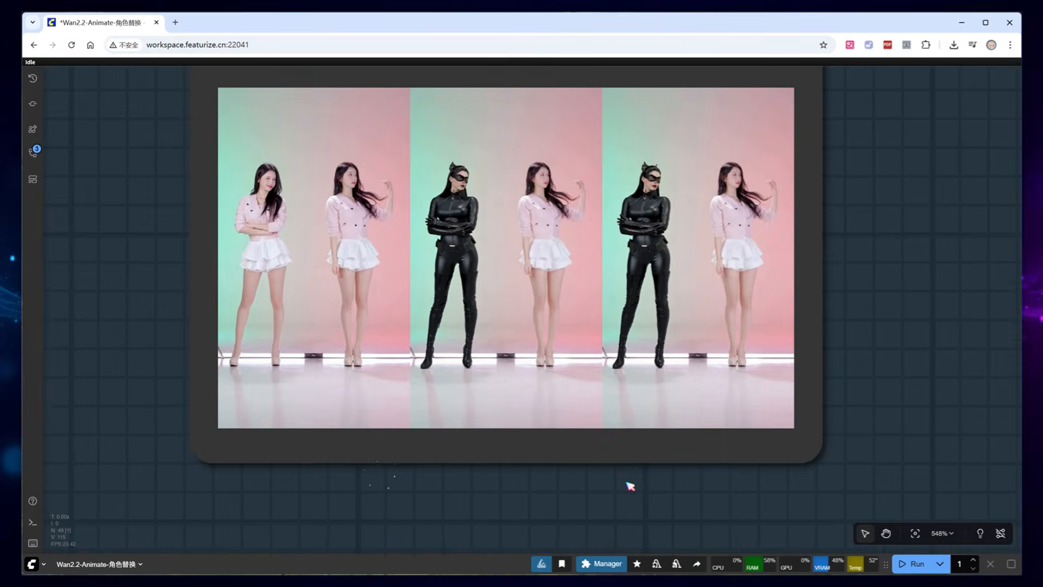
{"action": "scroll", "coordinate": [609, 486], "scroll_direction": "up", "scroll_amount": 2}
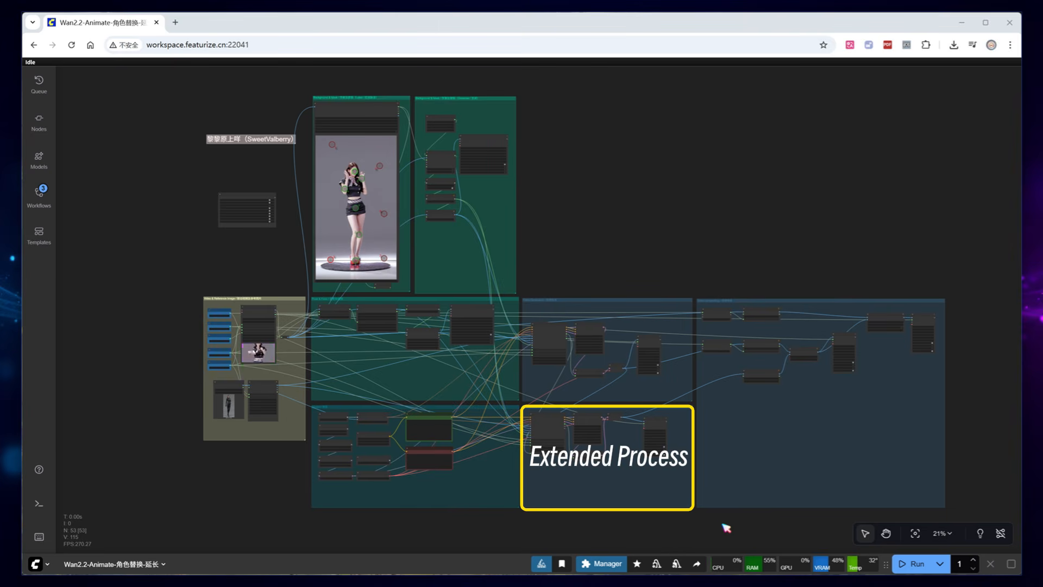
Examine the extended workflow's Video Extension group and the frame-range nodes in its Video compositing group
{"action": "scroll", "coordinate": [679, 521], "scroll_direction": "up", "scroll_amount": 10}
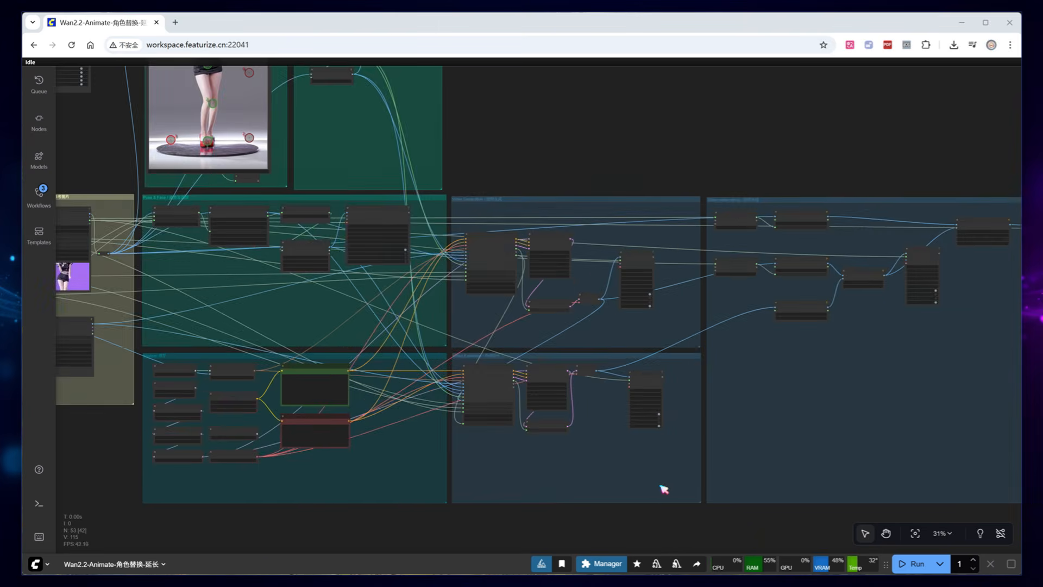
{"action": "scroll", "coordinate": [533, 375], "scroll_direction": "down", "scroll_amount": 2}
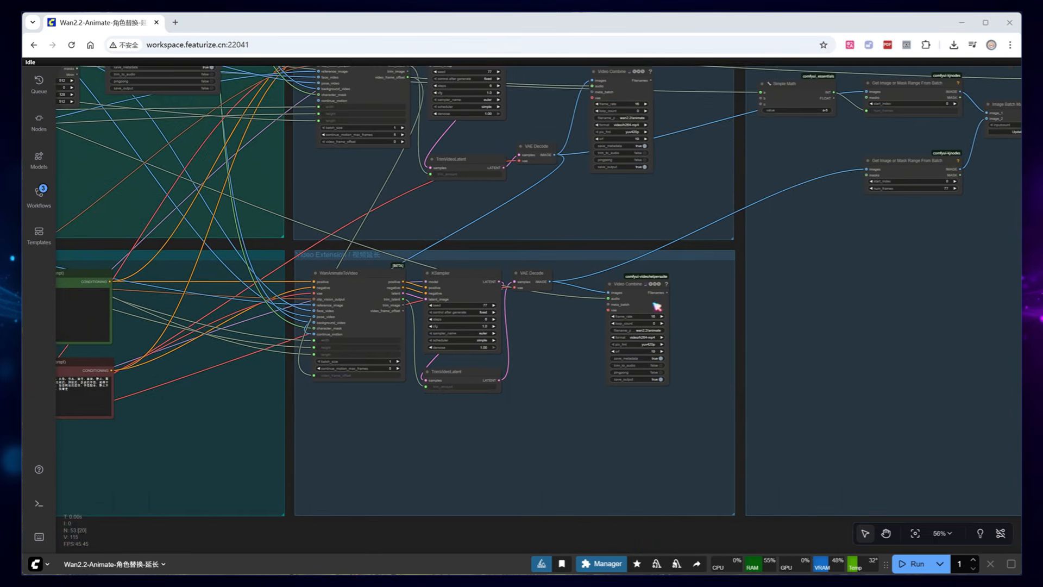
{"action": "left_click_drag", "start_coordinate": [738, 198], "coordinate": [738, 308]}
{"action": "scroll", "coordinate": [396, 437], "scroll_direction": "up", "scroll_amount": 4}
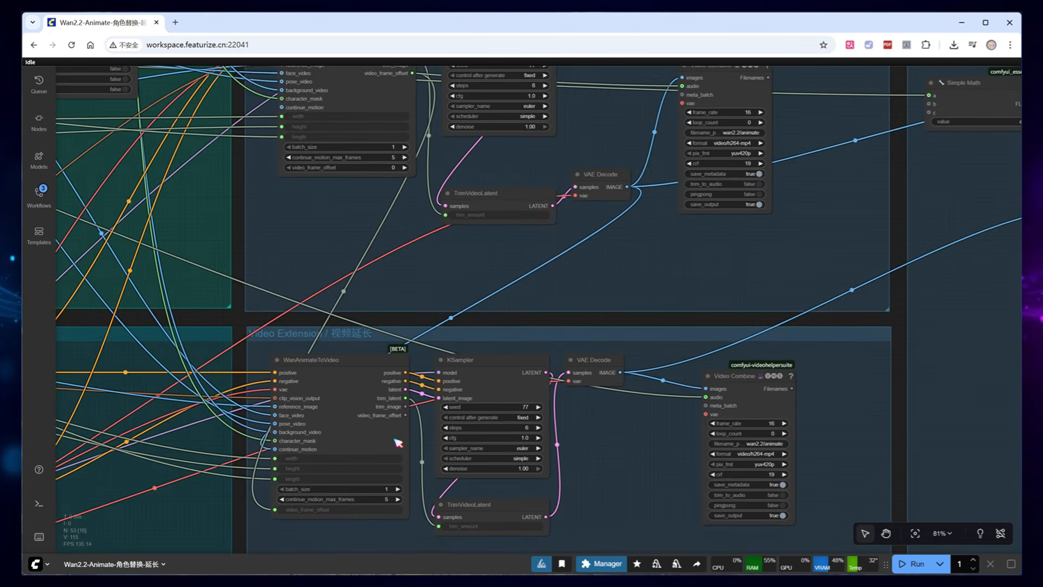
{"action": "left_click_drag", "start_coordinate": [432, 254], "coordinate": [433, 293]}
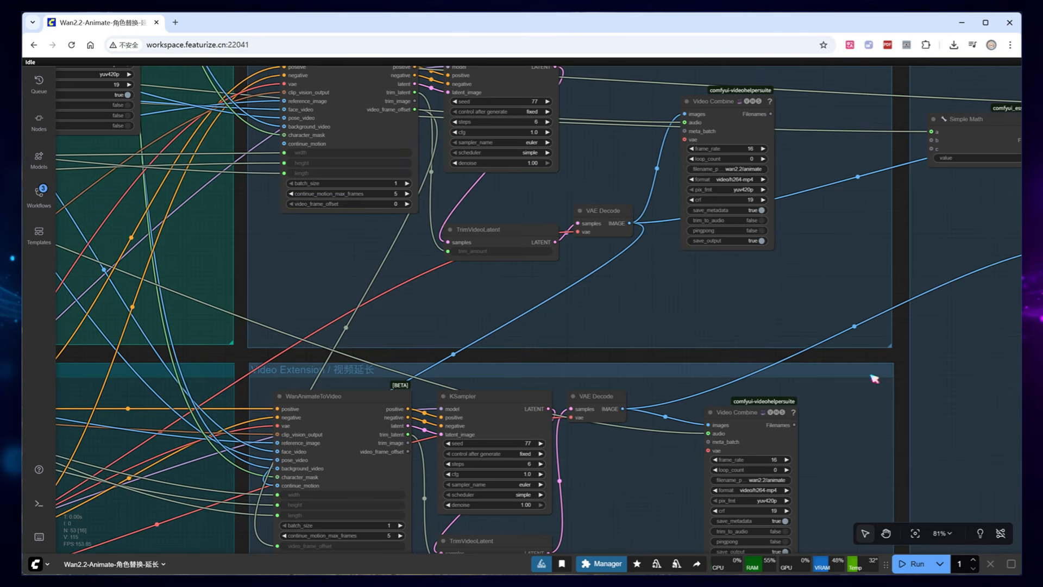
{"action": "left_click_drag", "start_coordinate": [875, 379], "coordinate": [489, 548]}
{"action": "left_click_drag", "start_coordinate": [643, 413], "coordinate": [331, 366]}
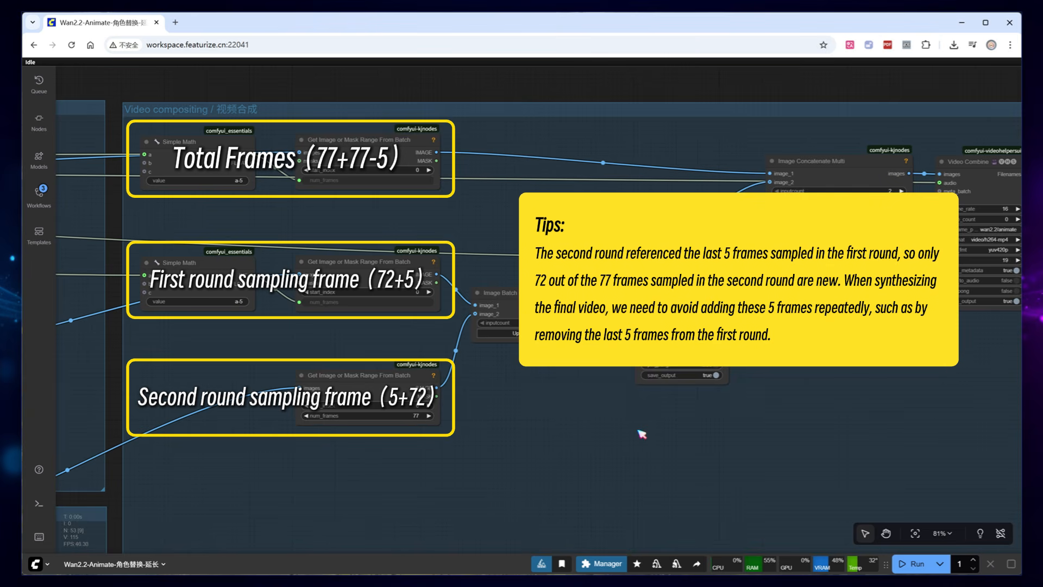
Review the frame counts and source video in the Video & Reference Image group and run the extended workflow
{"action": "scroll", "coordinate": [650, 434], "scroll_direction": "down", "scroll_amount": 10}
{"action": "left_click_drag", "start_coordinate": [413, 245], "coordinate": [1000, 198]}
{"action": "scroll", "coordinate": [373, 305], "scroll_direction": "up", "scroll_amount": 12}
{"action": "key", "text": "ctrl+Return"}
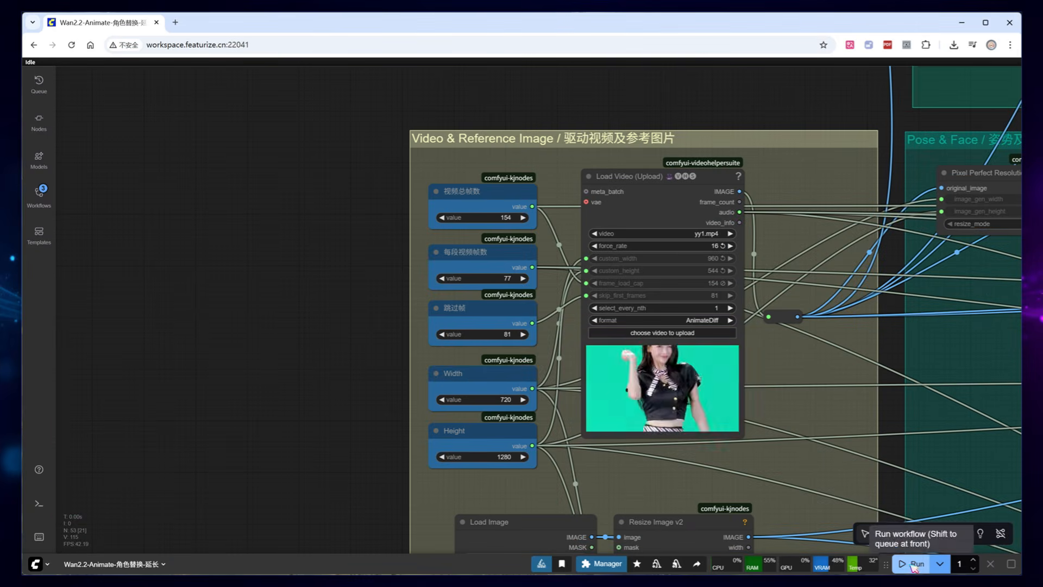
{"action": "scroll", "coordinate": [157, 304], "scroll_direction": "down", "scroll_amount": 12}
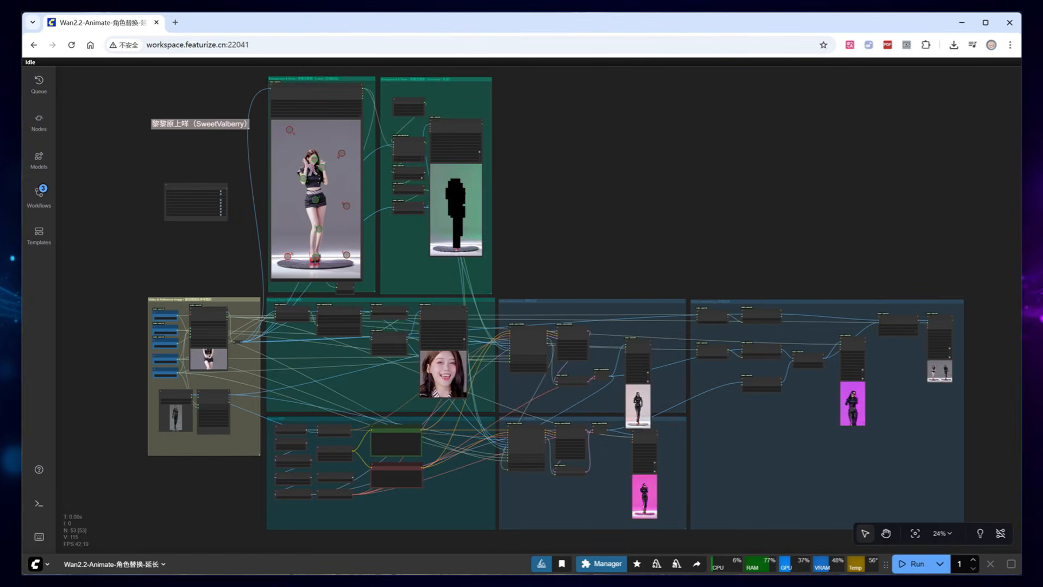
Examine the merged extended video for artifacts and compare it with the original in the side-by-side output
{"action": "scroll", "coordinate": [914, 451], "scroll_direction": "up", "scroll_amount": 20}
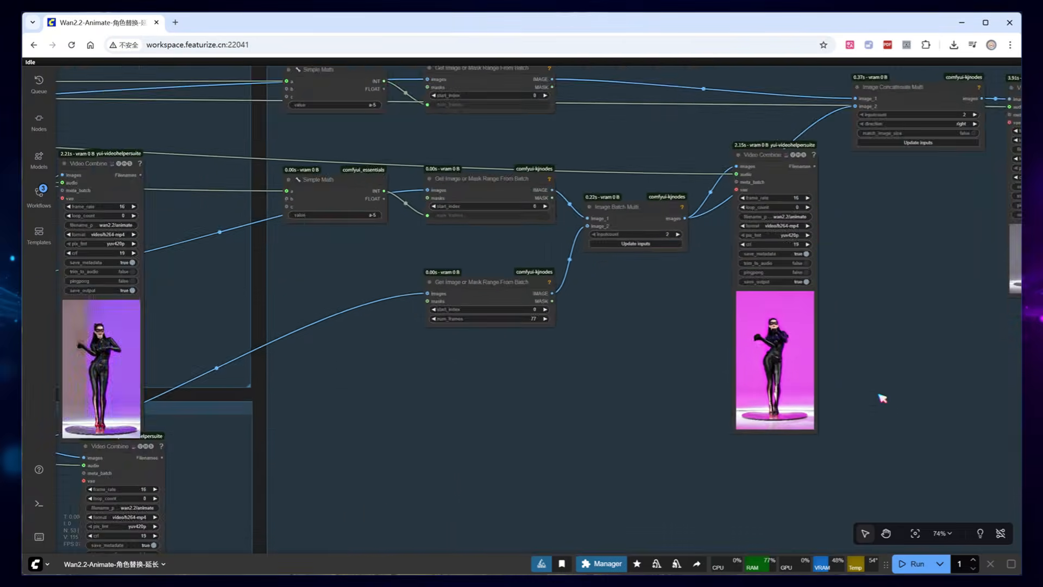
{"action": "scroll", "coordinate": [837, 385], "scroll_direction": "up", "scroll_amount": 2}
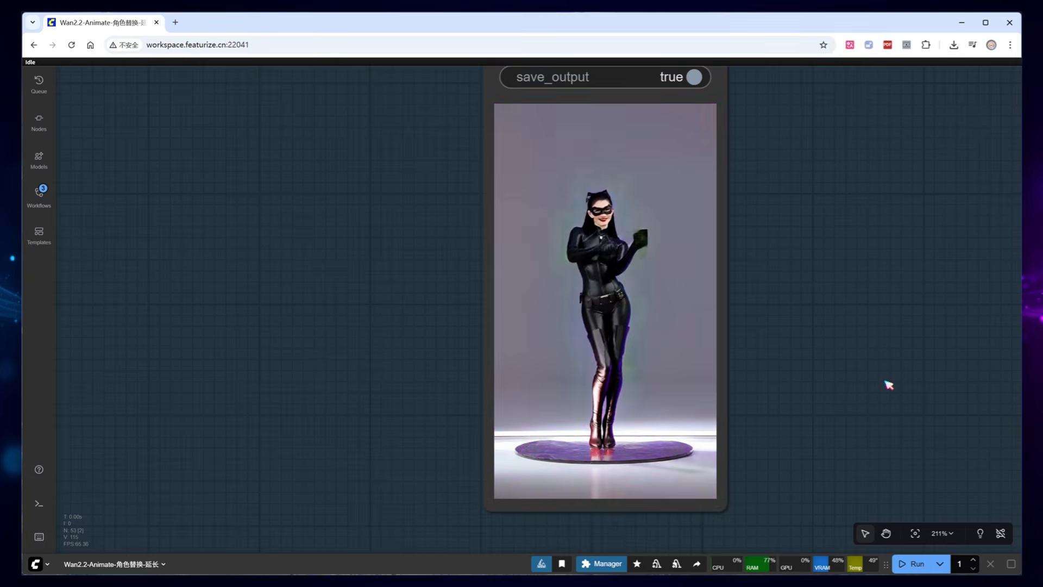
{"action": "scroll", "coordinate": [889, 385], "scroll_direction": "down", "scroll_amount": 5}
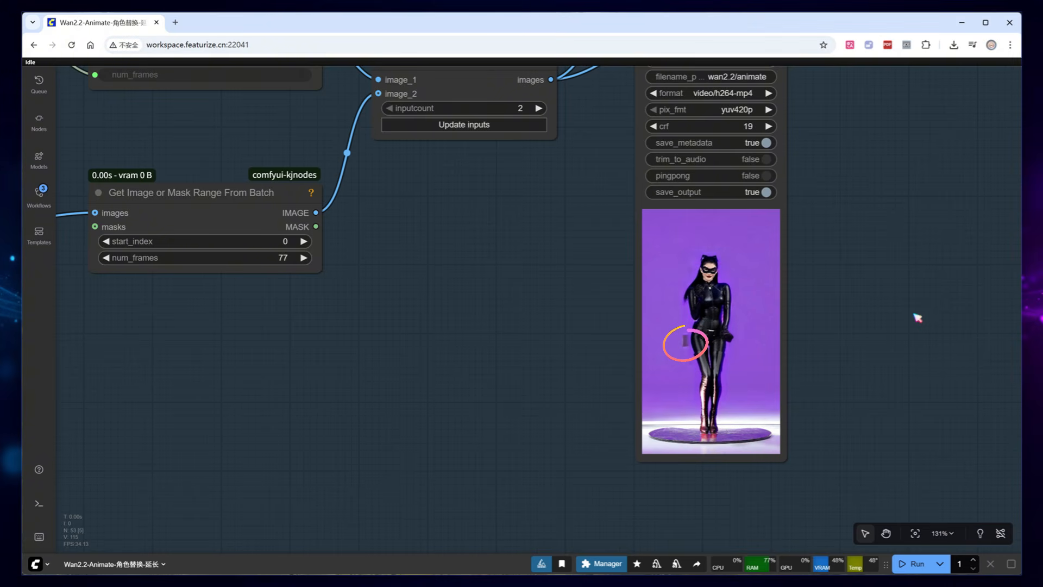
{"action": "scroll", "coordinate": [917, 317], "scroll_direction": "right", "scroll_amount": 10}
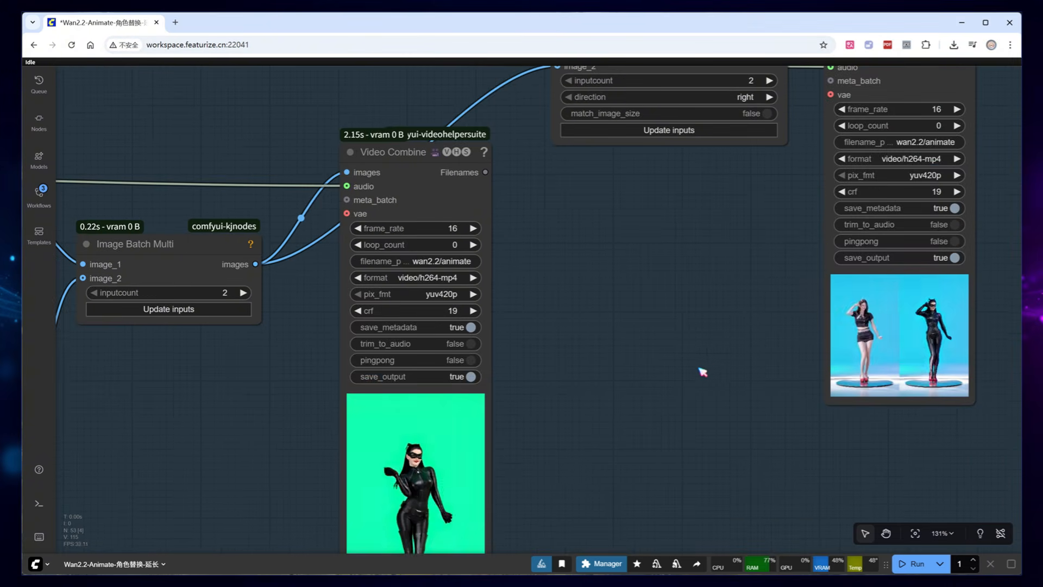
{"action": "scroll", "coordinate": [481, 332], "scroll_direction": "up", "scroll_amount": 5}
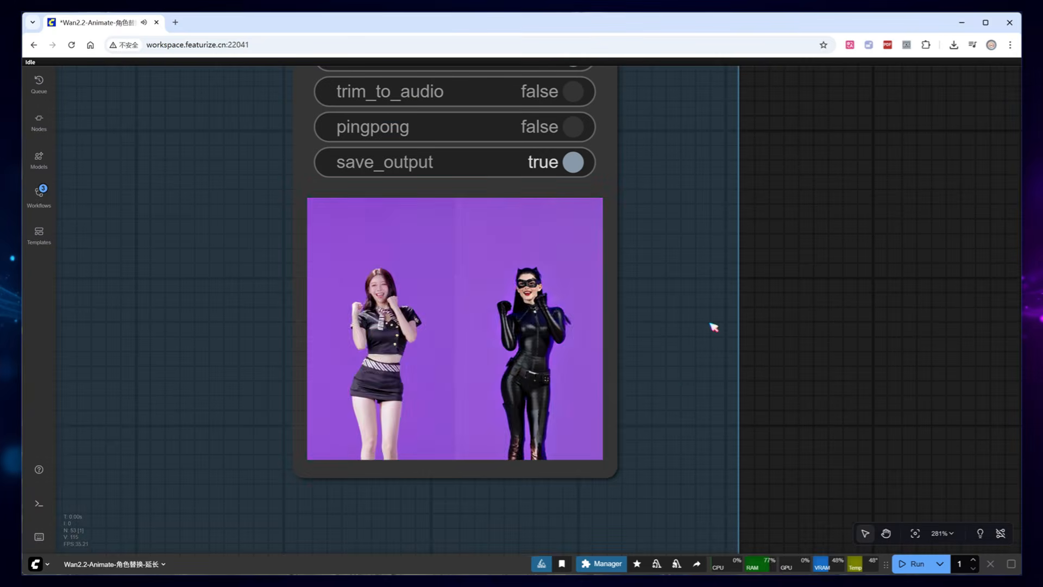
{"action": "scroll", "coordinate": [683, 345], "scroll_direction": "left", "scroll_amount": 2}
{"action": "scroll", "coordinate": [722, 337], "scroll_direction": "up", "scroll_amount": 2}
{"action": "scroll", "coordinate": [749, 336], "scroll_direction": "left", "scroll_amount": 2}
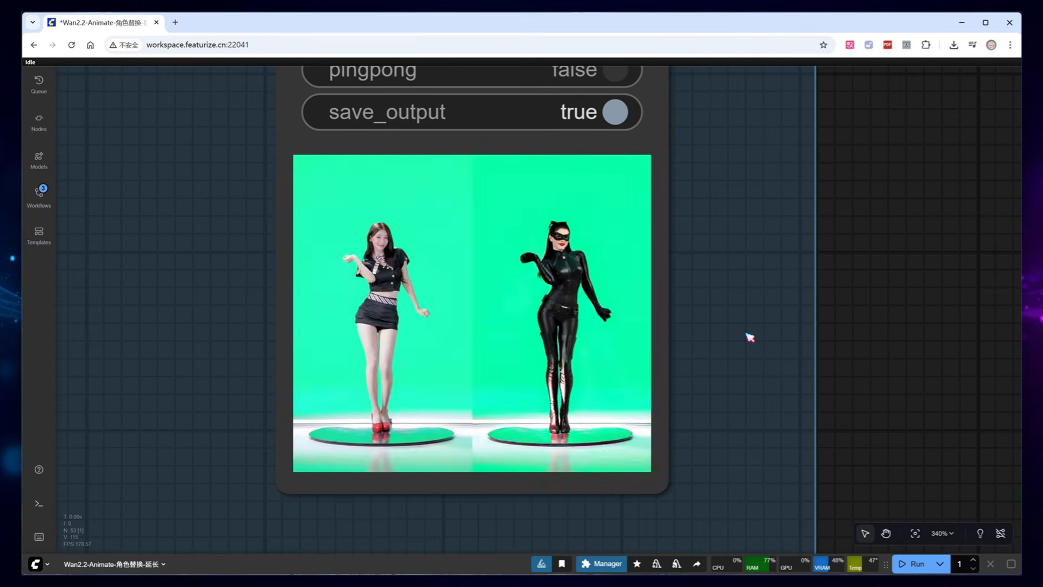
{"action": "scroll", "coordinate": [925, 357], "scroll_direction": "down", "scroll_amount": 10}
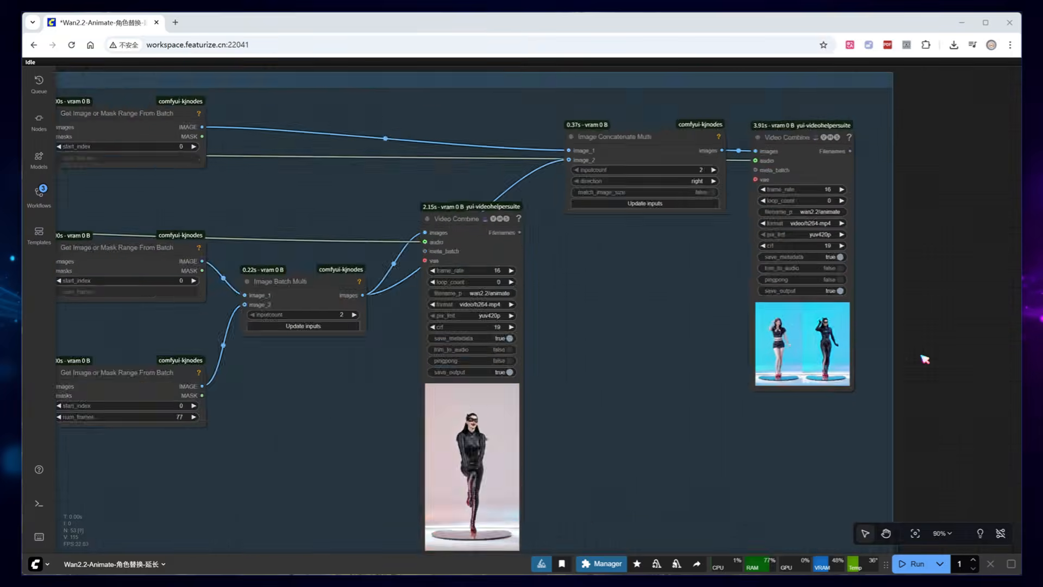
Set the Video Extension KSampler's control after generate to randomize and rerun the extended workflow
{"action": "scroll", "coordinate": [488, 404], "scroll_direction": "up", "scroll_amount": 10}
{"action": "scroll", "coordinate": [512, 315], "scroll_direction": "left", "scroll_amount": 3}
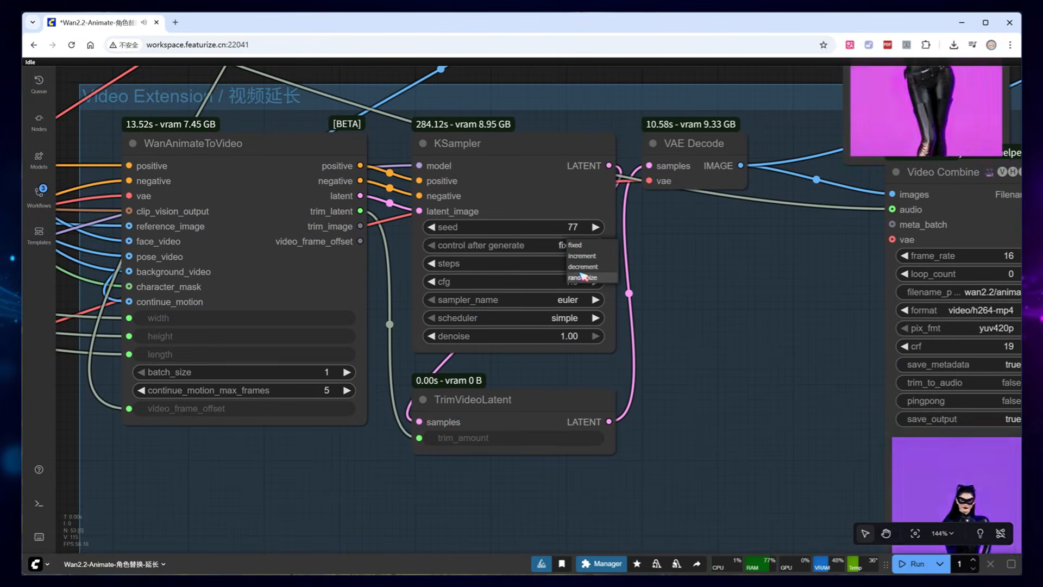
{"action": "scroll", "coordinate": [588, 268], "scroll_direction": "down", "scroll_amount": 6}
{"action": "scroll", "coordinate": [656, 486], "scroll_direction": "down", "scroll_amount": 3}
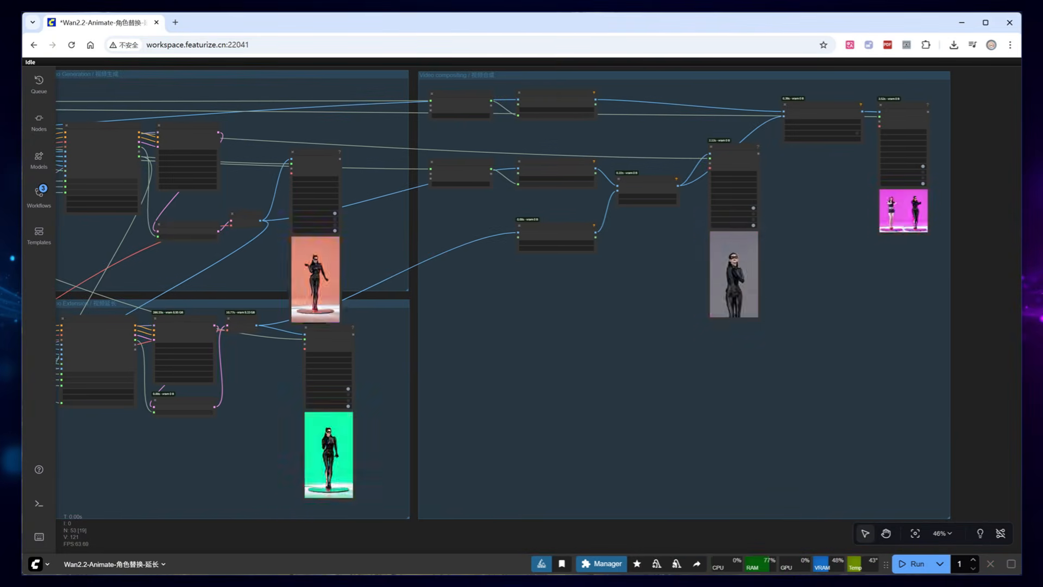
Examine the rerun's extended video and side-by-side output in the Video compositing group
{"action": "scroll", "coordinate": [750, 384], "scroll_direction": "up", "scroll_amount": 10}
{"action": "scroll", "coordinate": [661, 405], "scroll_direction": "up", "scroll_amount": 4}
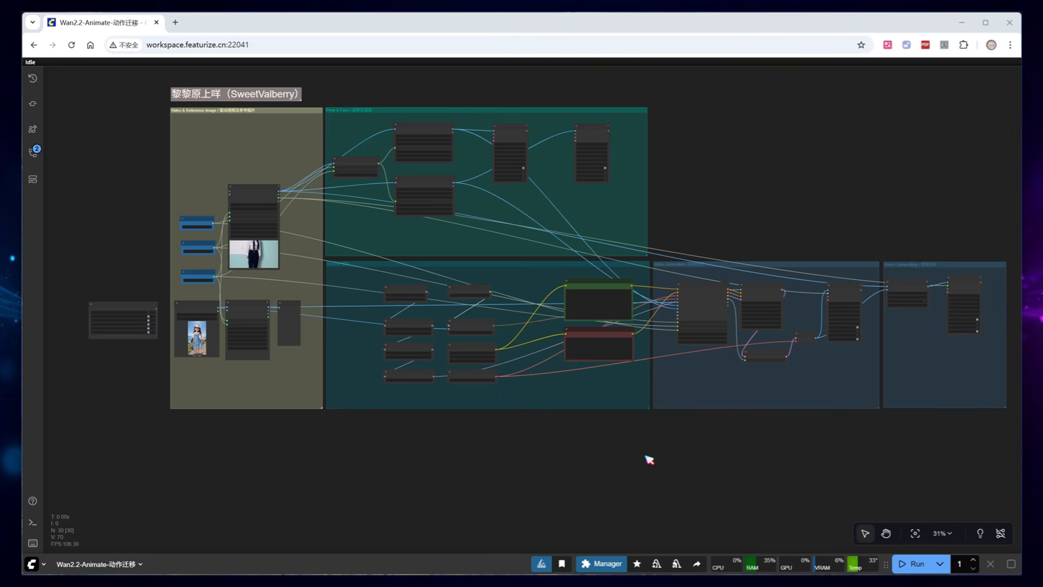
Review the source video, frame count, size and reference image nodes in the motion transfer workflow's Video & Reference Image group
{"action": "left_click_drag", "start_coordinate": [421, 444], "coordinate": [523, 504]}
{"action": "scroll", "coordinate": [293, 432], "scroll_direction": "up", "scroll_amount": 9}
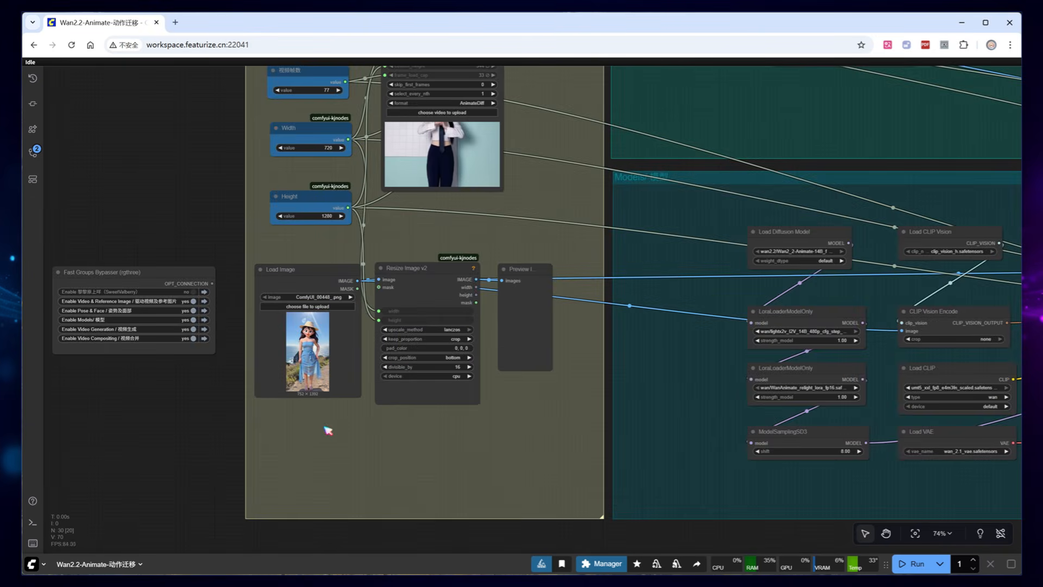
{"action": "left_click_drag", "start_coordinate": [522, 226], "coordinate": [491, 293]}
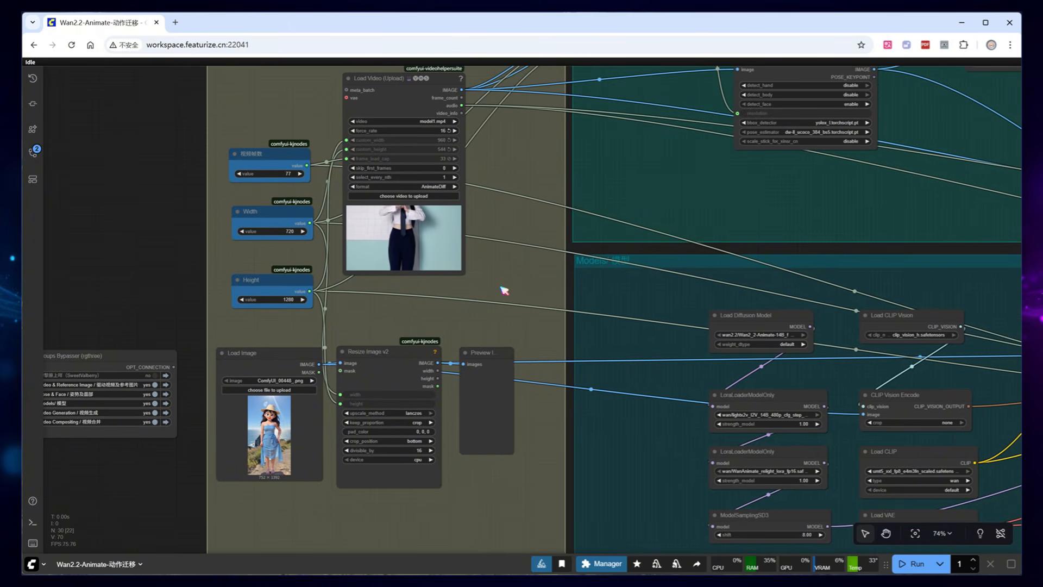
{"action": "left_click_drag", "start_coordinate": [478, 502], "coordinate": [519, 466]}
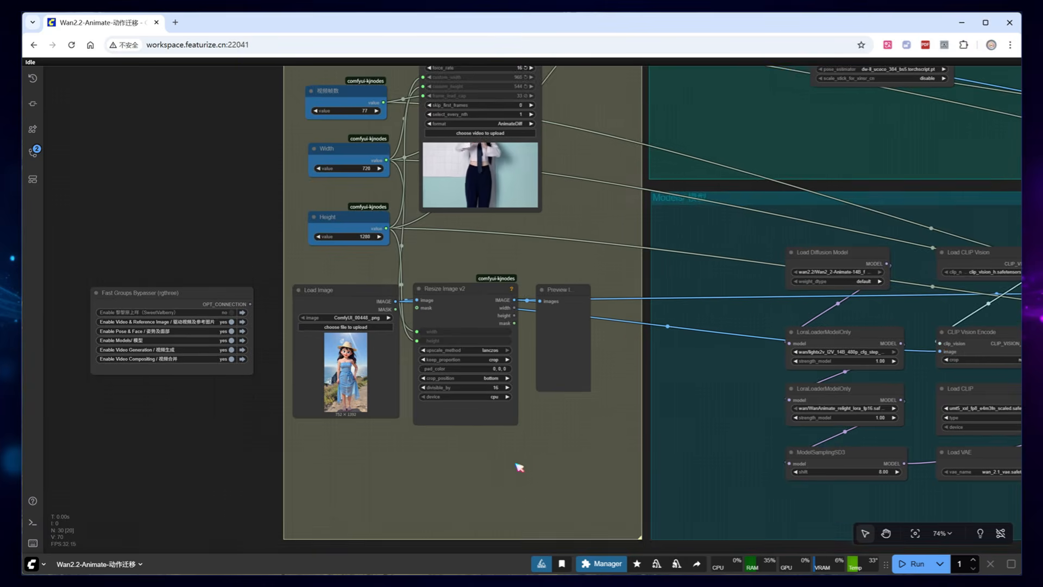
{"action": "scroll", "coordinate": [457, 470], "scroll_direction": "up", "scroll_amount": 5}
{"action": "left_click_drag", "start_coordinate": [456, 471], "coordinate": [586, 474]}
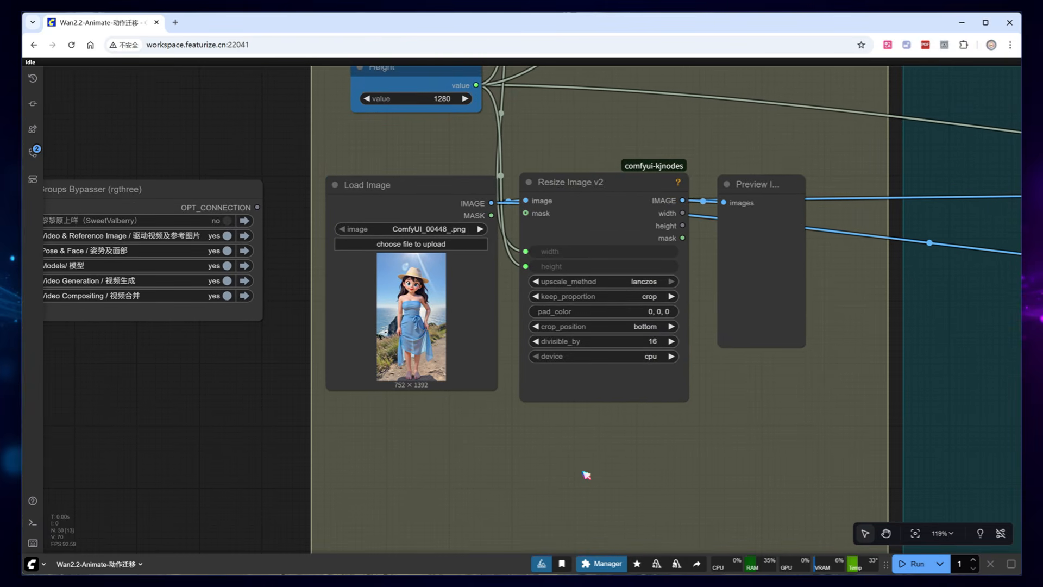
Set keep_proportion to pad_edge_pixel in the reference image's Resize Image v2 node
{"action": "left_click", "coordinate": [630, 394]}
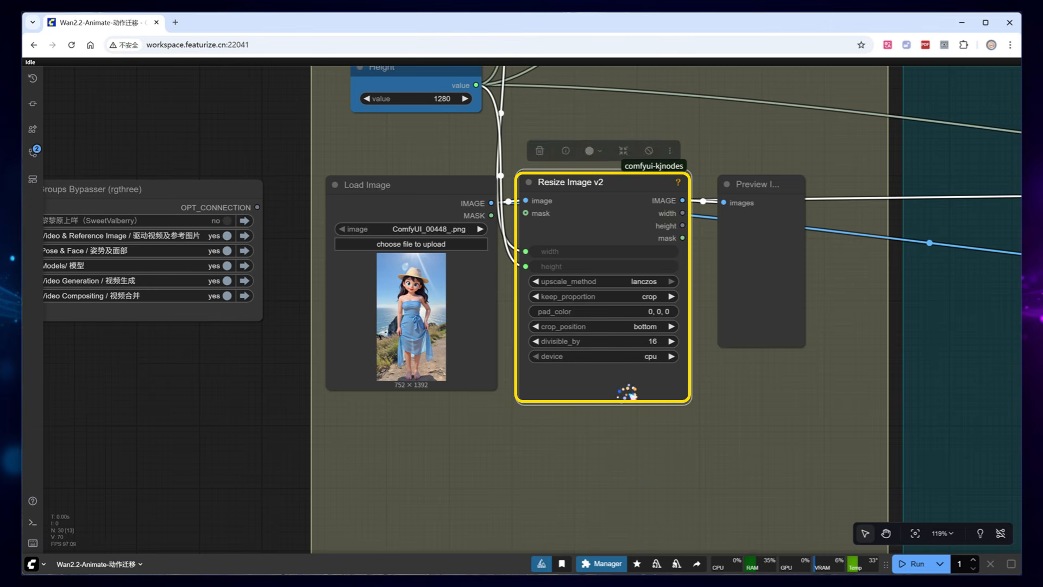
{"action": "left_click", "coordinate": [652, 297]}
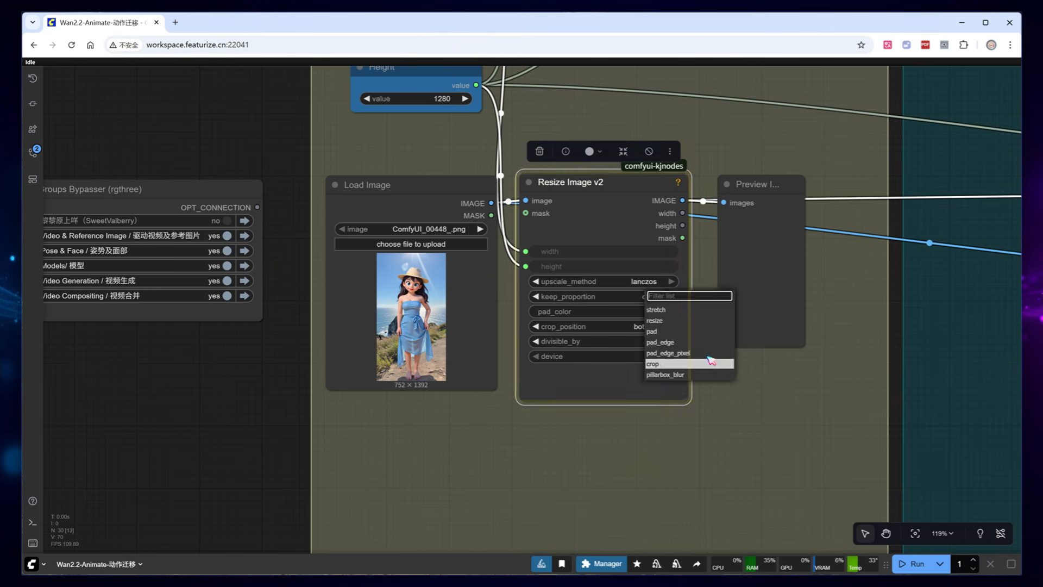
{"action": "left_click", "coordinate": [696, 355]}
Bypass every group except Video & Reference Image, run the workflow and inspect the edges of the resized preview image
{"action": "left_click_drag", "start_coordinate": [143, 320], "coordinate": [209, 323]}
{"action": "left_click", "coordinate": [291, 299]}
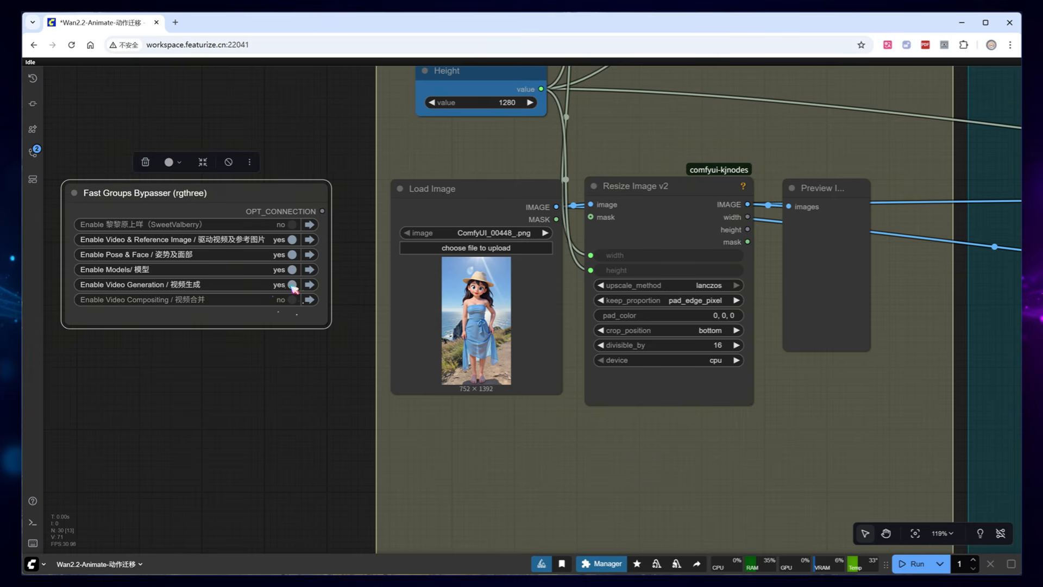
{"action": "left_click", "coordinate": [907, 561]}
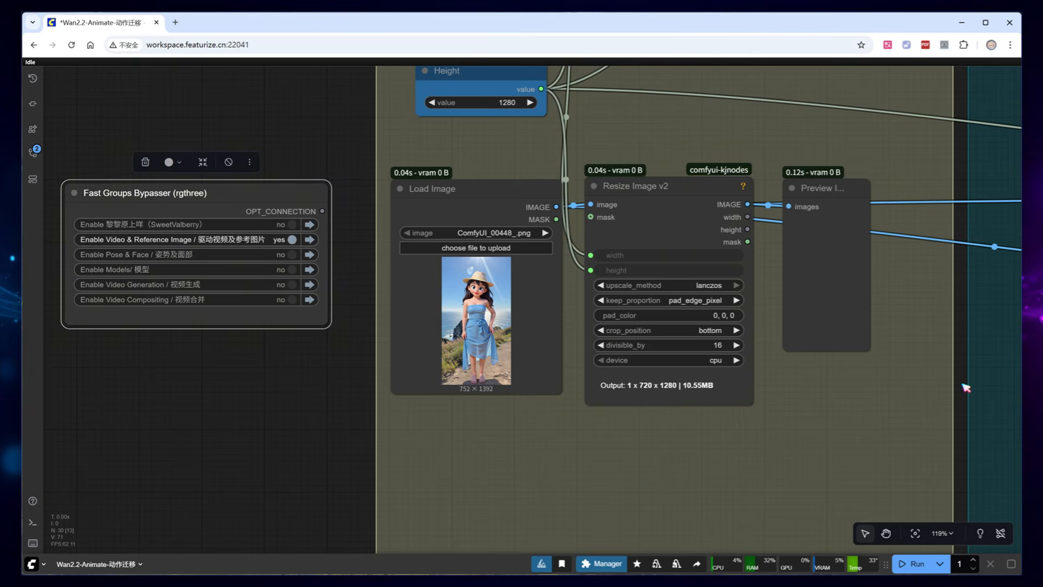
{"action": "scroll", "coordinate": [850, 380], "scroll_direction": "up", "scroll_amount": 8}
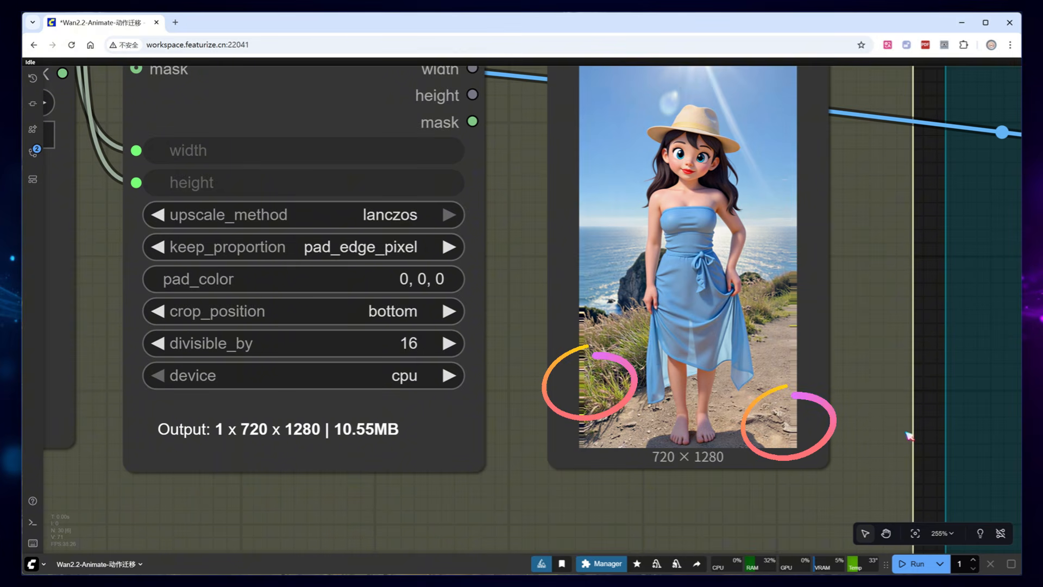
Set keep_proportion to crop in the Resize Image v2 node and rerun to refresh the preview
{"action": "scroll", "coordinate": [919, 435], "scroll_direction": "down", "scroll_amount": 5}
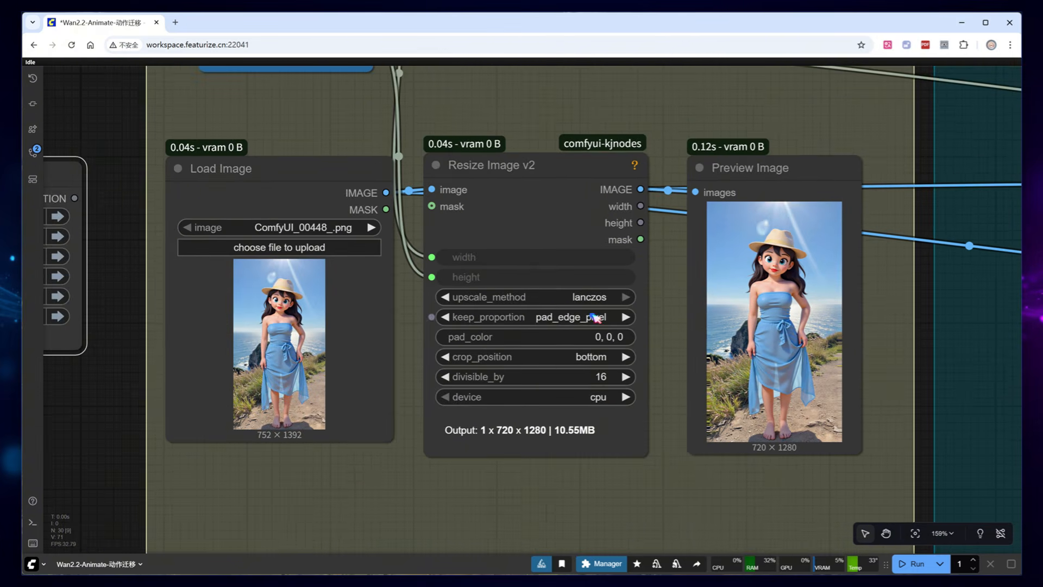
{"action": "left_click", "coordinate": [596, 317]}
{"action": "left_click", "coordinate": [612, 387]}
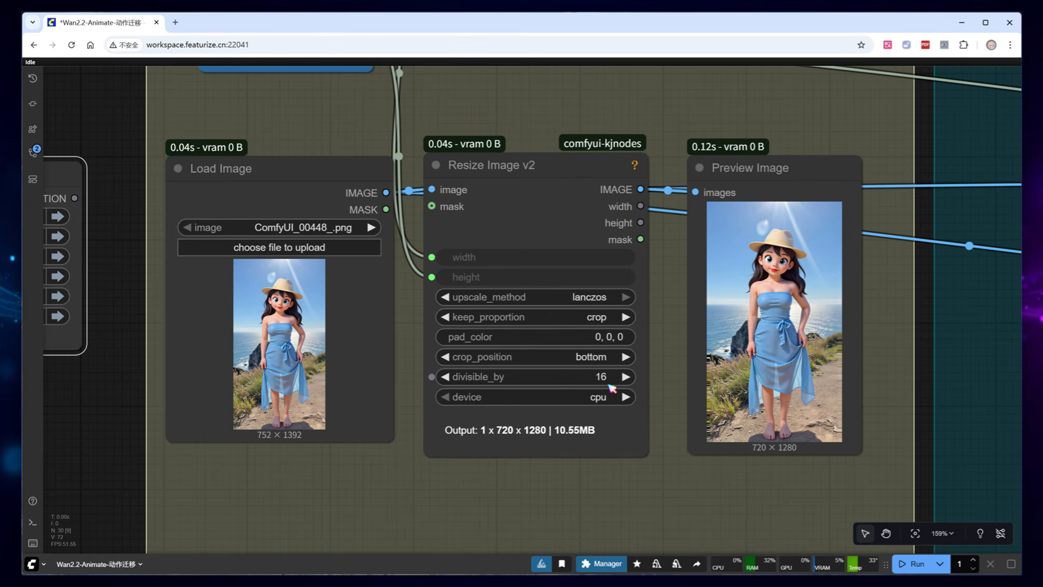
{"action": "scroll", "coordinate": [951, 429], "scroll_direction": "up", "scroll_amount": 1}
{"action": "key", "text": "ctrl+Return"}
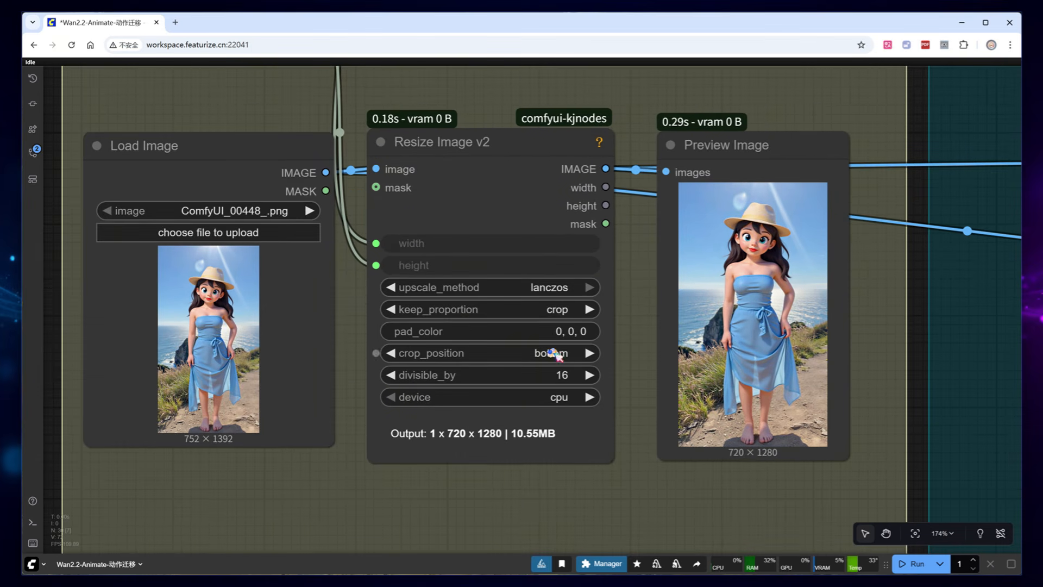
Try crop_position top in the Resize Image v2 node and rerun the preview
{"action": "left_click", "coordinate": [558, 356]}
{"action": "left_click", "coordinate": [565, 367]}
{"action": "key", "text": "ctrl+Return"}
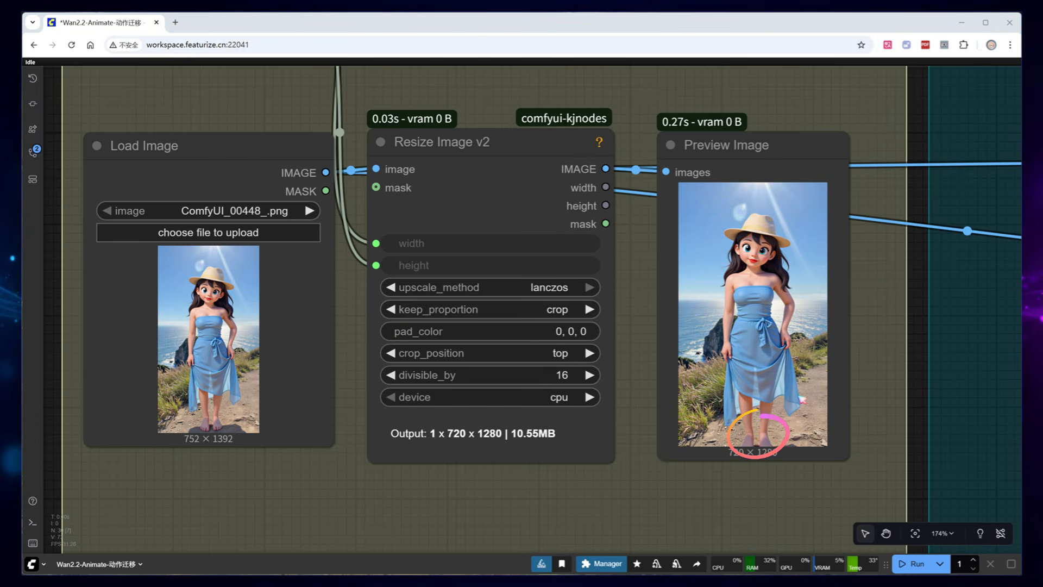
Set crop_position to bottom in the Resize Image v2 node and rerun the preview
{"action": "left_click", "coordinate": [557, 353]}
{"action": "left_click", "coordinate": [565, 378]}
{"action": "key", "text": "ctrl+Return"}
{"action": "scroll", "coordinate": [737, 438], "scroll_direction": "down", "scroll_amount": 10}
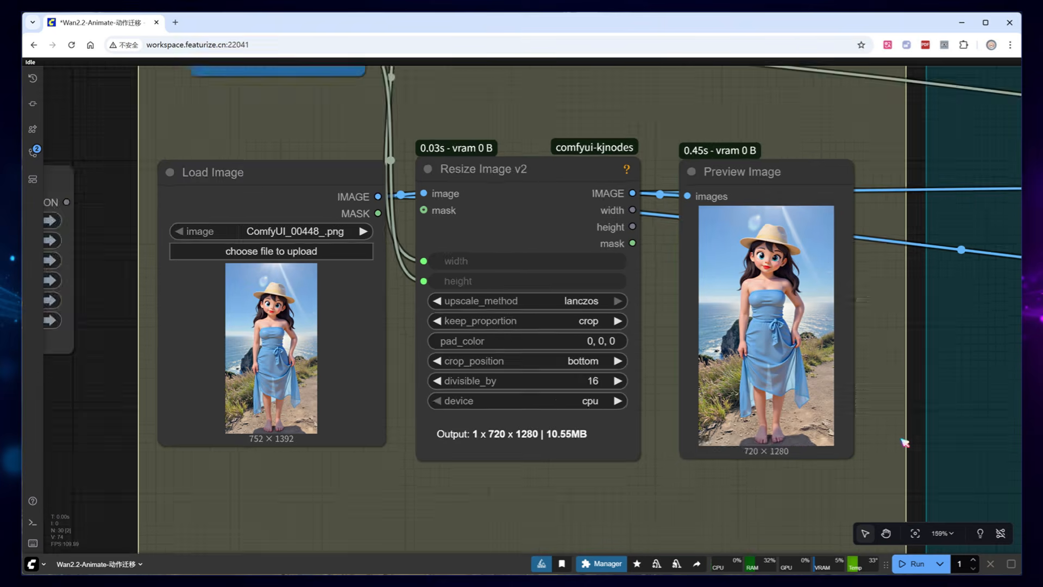
Re-enable the Video Compositing, Video Generation, Models and Pose & Face groups in the Fast Groups Bypasser
{"action": "left_click_drag", "start_coordinate": [910, 440], "coordinate": [600, 472]}
{"action": "scroll", "coordinate": [330, 482], "scroll_direction": "up", "scroll_amount": 7}
{"action": "left_click", "coordinate": [374, 446]}
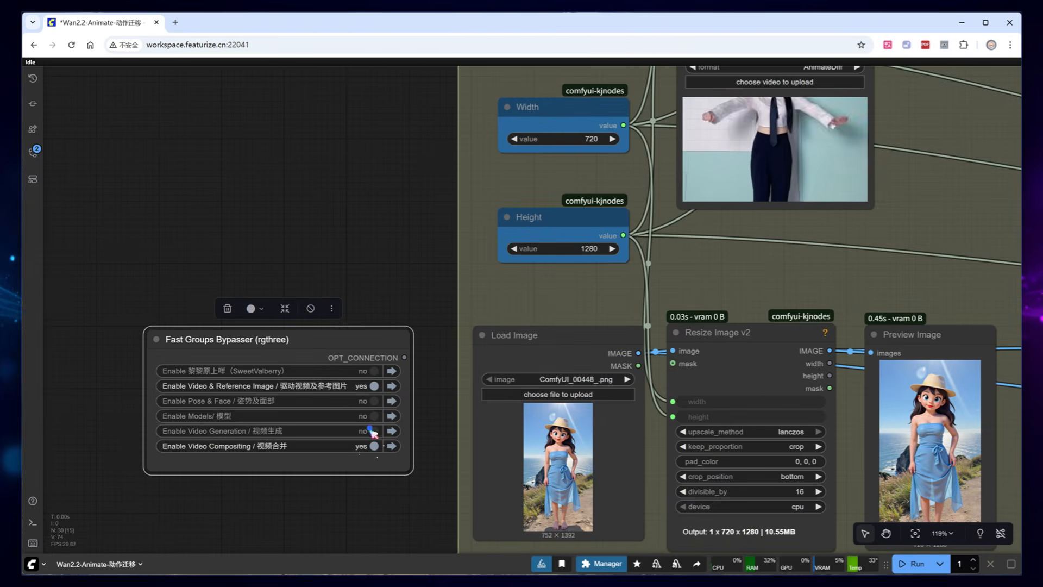
{"action": "left_click", "coordinate": [374, 431]}
{"action": "left_click", "coordinate": [372, 415]}
{"action": "left_click", "coordinate": [373, 400]}
Examine the DWPose, model, prompt and KSampler nodes across the Pose & Face, Models and Video Generation groups
{"action": "scroll", "coordinate": [342, 276], "scroll_direction": "down", "scroll_amount": 5}
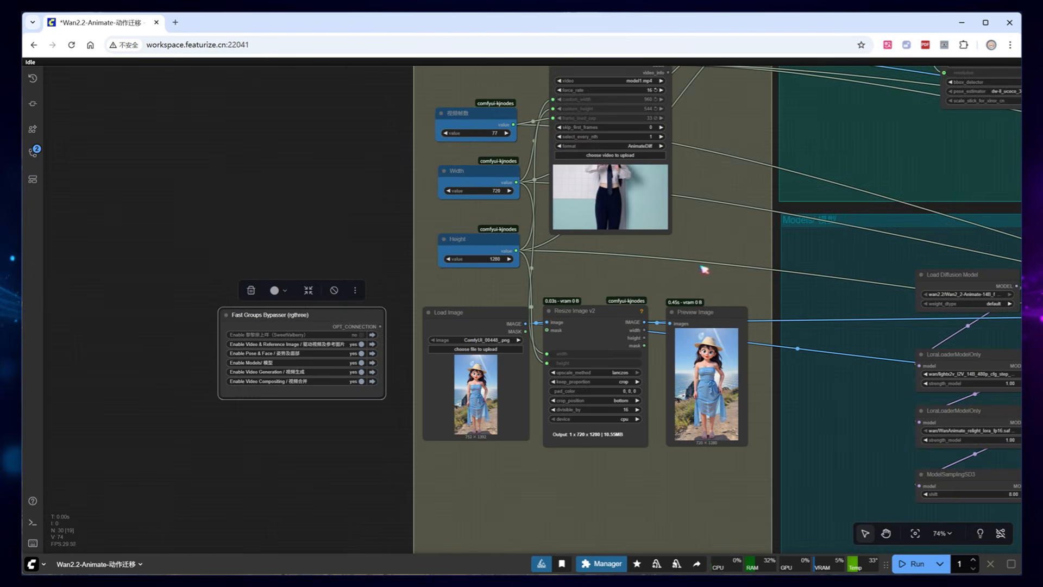
{"action": "left_click_drag", "start_coordinate": [795, 206], "coordinate": [304, 491]}
{"action": "left_click_drag", "start_coordinate": [722, 395], "coordinate": [591, 413]}
{"action": "scroll", "coordinate": [593, 416], "scroll_direction": "up", "scroll_amount": 1}
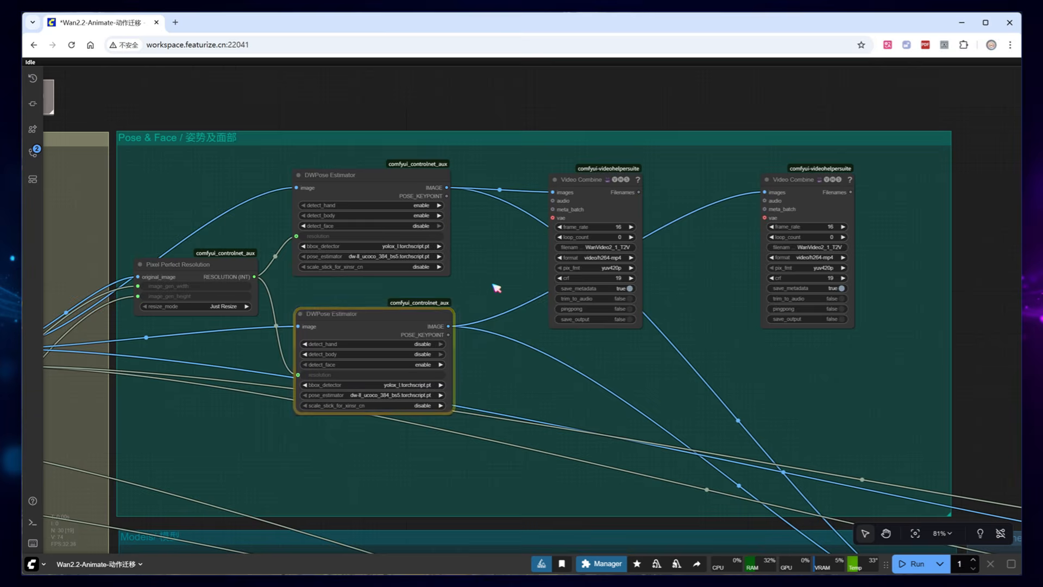
{"action": "scroll", "coordinate": [487, 311], "scroll_direction": "up", "scroll_amount": 1}
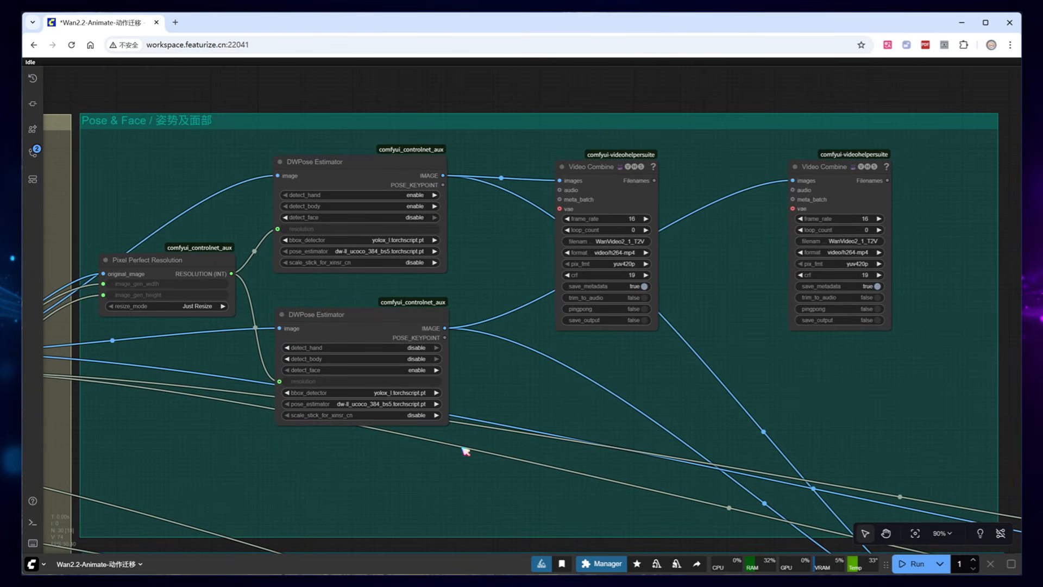
{"action": "scroll", "coordinate": [465, 451], "scroll_direction": "down", "scroll_amount": 2}
{"action": "left_click_drag", "start_coordinate": [983, 472], "coordinate": [973, 124]}
{"action": "scroll", "coordinate": [790, 419], "scroll_direction": "up", "scroll_amount": 1}
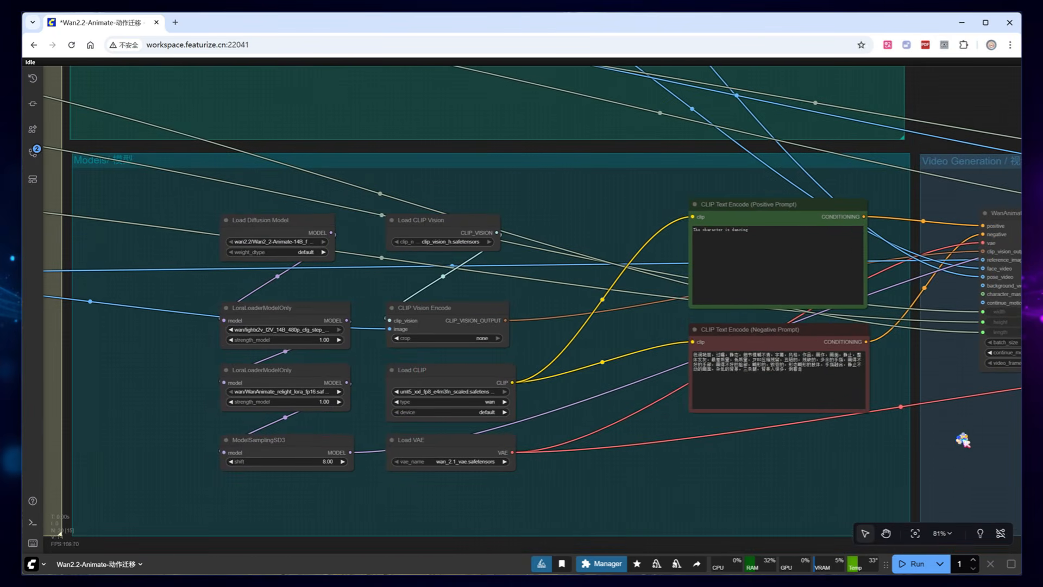
{"action": "left_click_drag", "start_coordinate": [963, 440], "coordinate": [480, 432]}
{"action": "scroll", "coordinate": [682, 372], "scroll_direction": "up", "scroll_amount": 4}
{"action": "left_click_drag", "start_coordinate": [673, 360], "coordinate": [610, 349]}
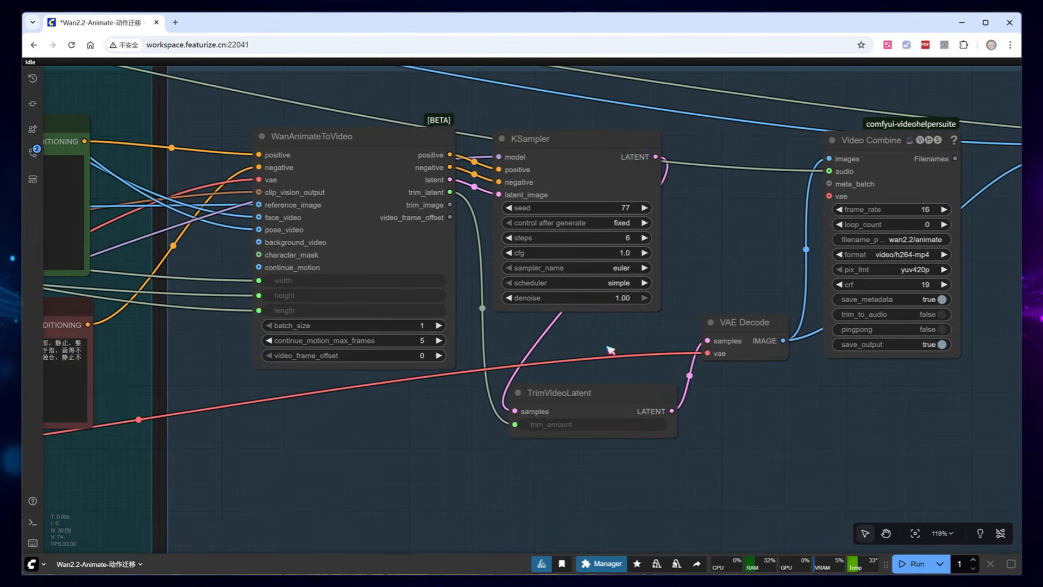
{"action": "scroll", "coordinate": [442, 438], "scroll_direction": "down", "scroll_amount": 1}
Run the full motion transfer workflow and fit the whole graph in view
{"action": "left_click_drag", "start_coordinate": [832, 430], "coordinate": [735, 397]}
{"action": "left_click", "coordinate": [913, 563]}
{"action": "key", "text": "."}
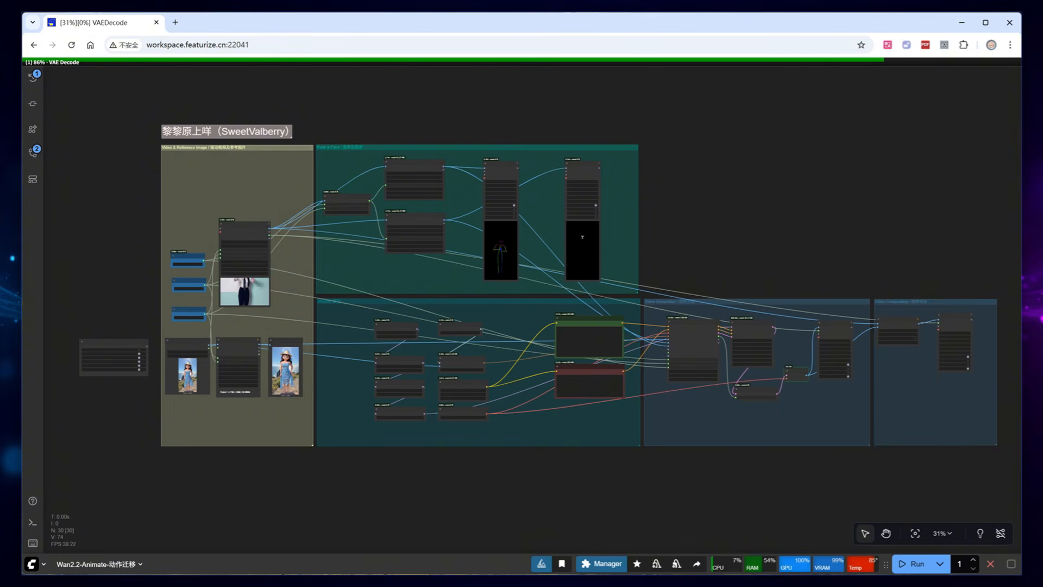
Examine the character's generated dance video and the side-by-side output in the Video Compositing group
{"action": "scroll", "coordinate": [866, 465], "scroll_direction": "up", "scroll_amount": 15}
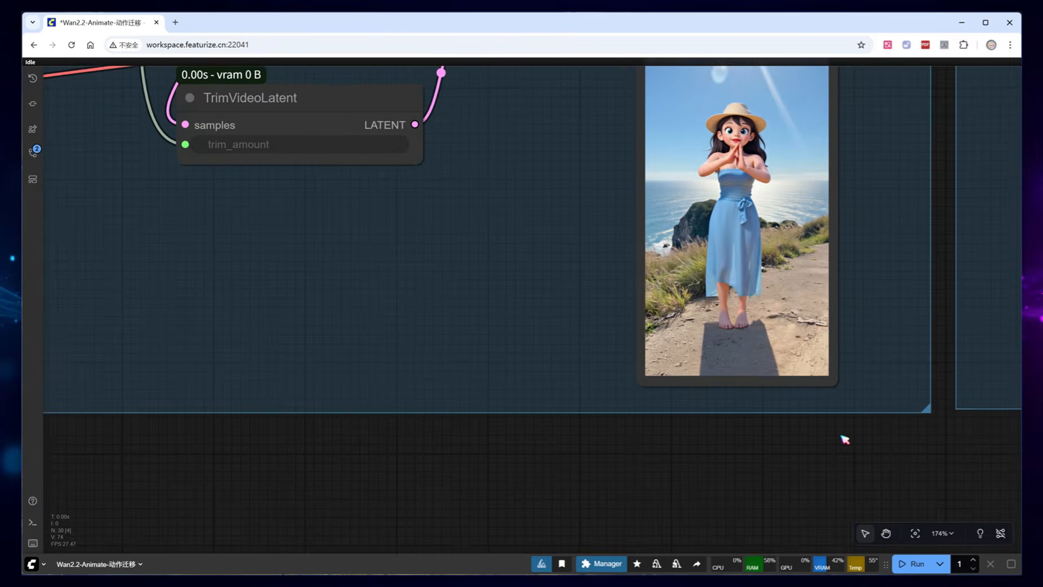
{"action": "left_click_drag", "start_coordinate": [843, 438], "coordinate": [764, 477]}
{"action": "scroll", "coordinate": [716, 484], "scroll_direction": "up", "scroll_amount": 1}
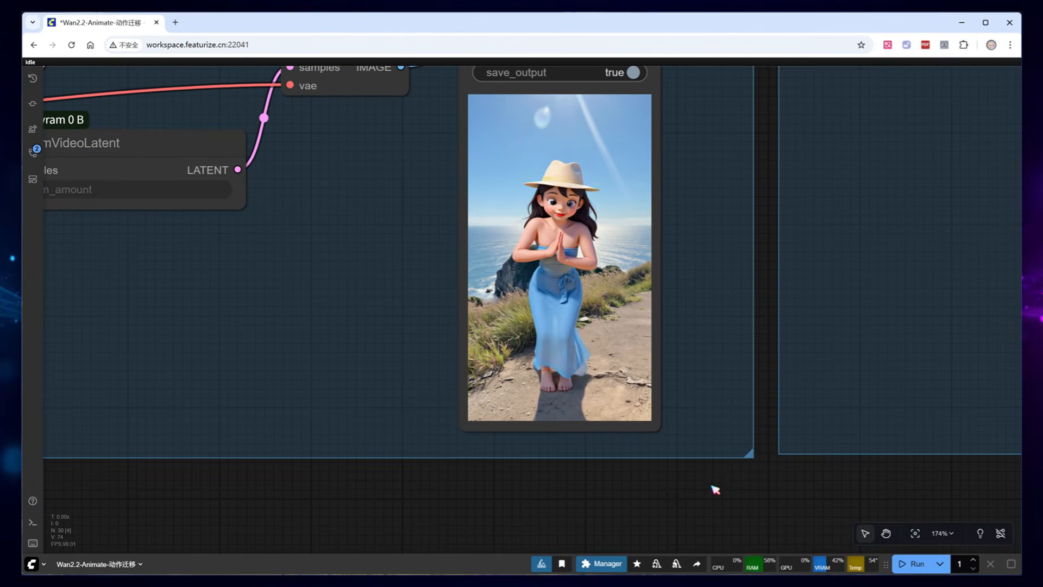
{"action": "scroll", "coordinate": [647, 415], "scroll_direction": "right", "scroll_amount": 10}
{"action": "scroll", "coordinate": [647, 414], "scroll_direction": "up", "scroll_amount": 4}
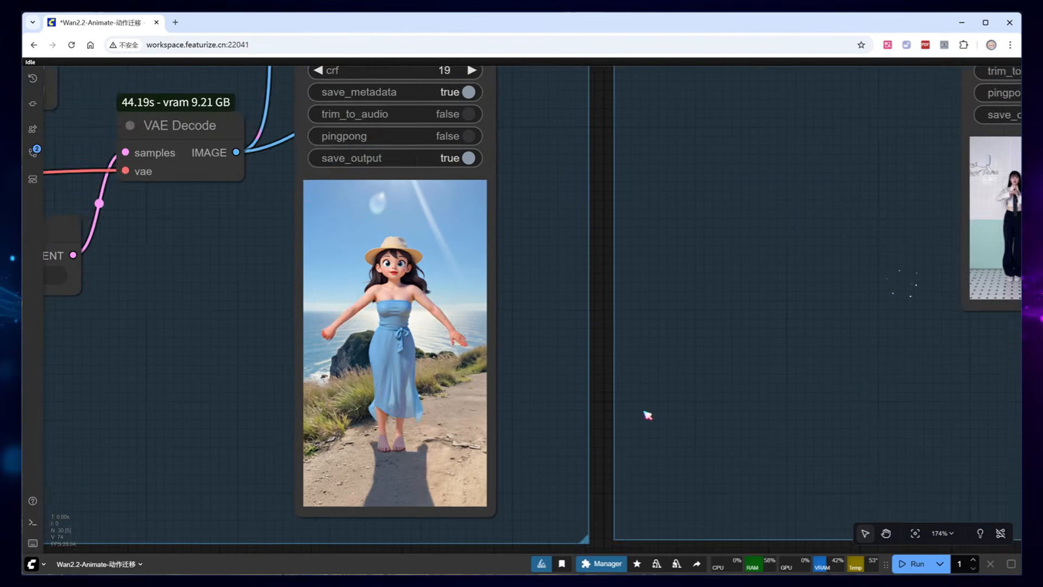
Set the video frame count to 33 for the source video i2v_00027.mp4 and run the motion transfer workflow
{"action": "scroll", "coordinate": [680, 468], "scroll_direction": "up", "scroll_amount": 7}
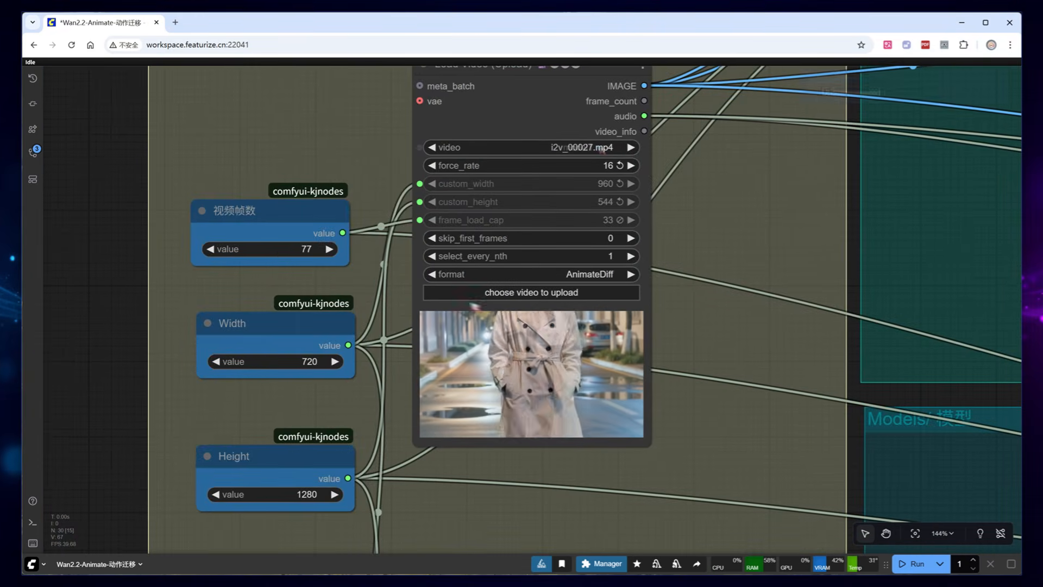
{"action": "left_click", "coordinate": [270, 249]}
{"action": "type", "text": "33"}
{"action": "key", "text": "Return"}
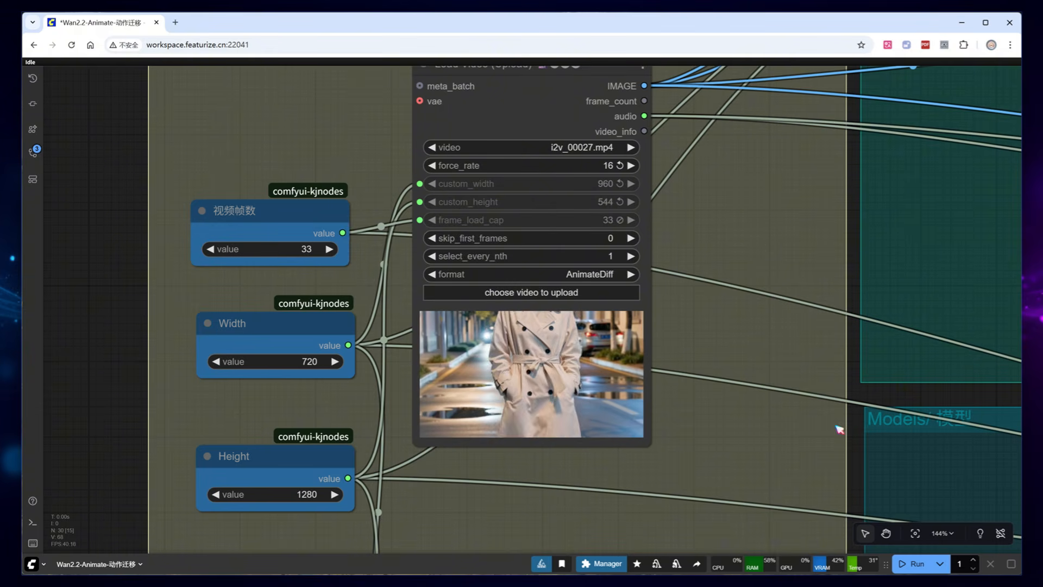
{"action": "left_click", "coordinate": [917, 564]}
{"action": "scroll", "coordinate": [136, 350], "scroll_direction": "down", "scroll_amount": 15}
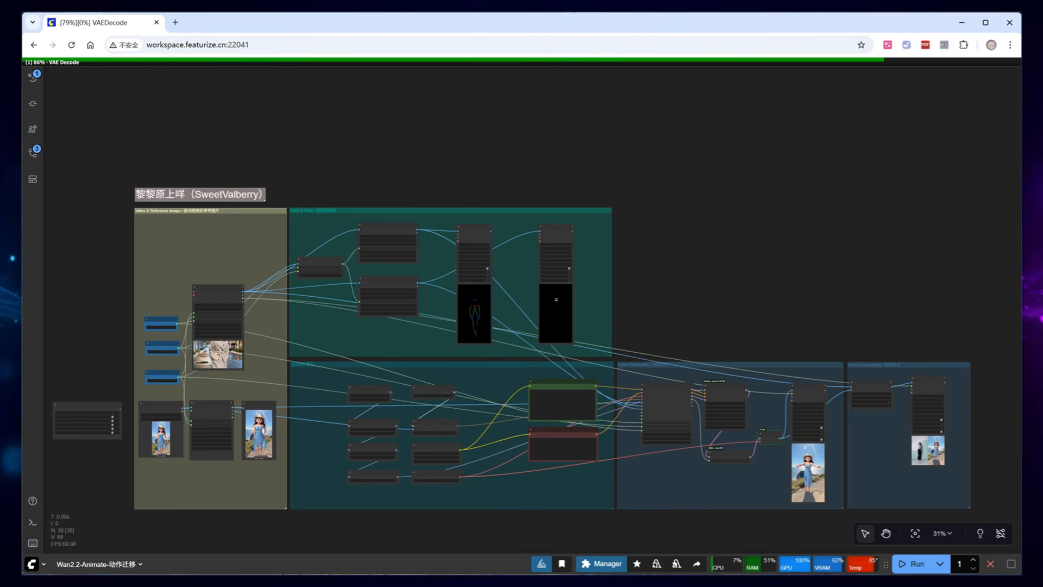
Compare the trench-coat walking video with the generated character in the enlarged side-by-side output
{"action": "scroll", "coordinate": [873, 505], "scroll_direction": "up", "scroll_amount": 5}
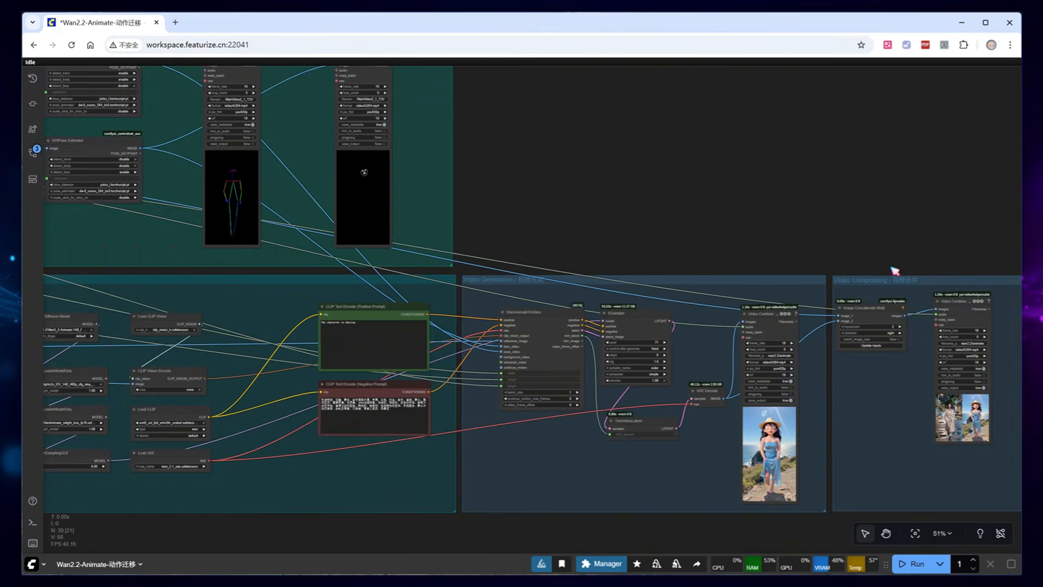
{"action": "scroll", "coordinate": [873, 293], "scroll_direction": "up", "scroll_amount": 20}
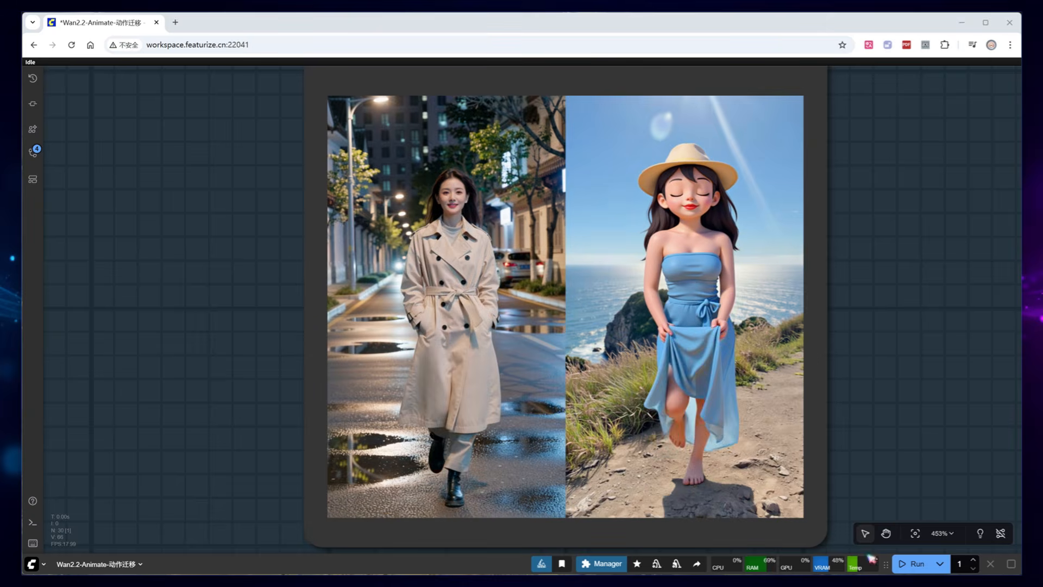
{"action": "scroll", "coordinate": [923, 302], "scroll_direction": "down", "scroll_amount": 20}
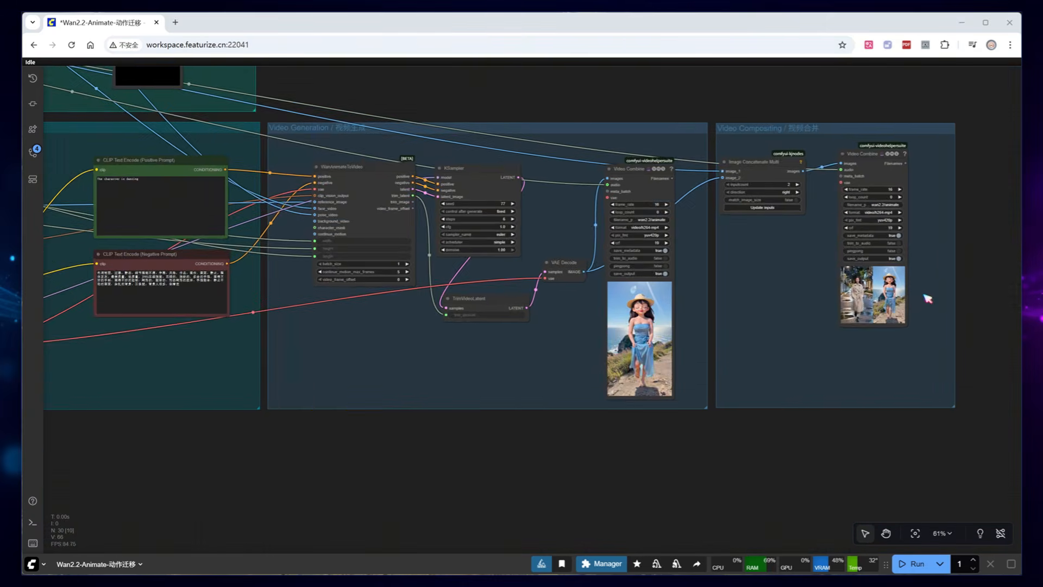
Save the pose skeleton and face preview videos from the two Video Combine nodes in the Pose & Face group
{"action": "left_click_drag", "start_coordinate": [366, 397], "coordinate": [816, 579]}
{"action": "left_click_drag", "start_coordinate": [818, 182], "coordinate": [812, 303]}
{"action": "scroll", "coordinate": [601, 334], "scroll_direction": "up", "scroll_amount": 5}
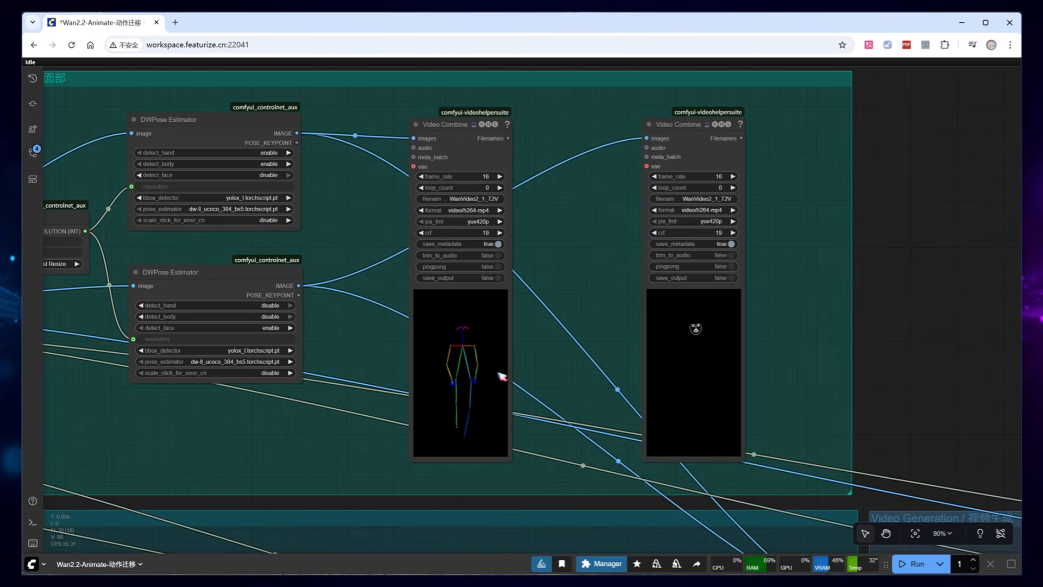
{"action": "right_click", "coordinate": [453, 338]}
{"action": "left_click", "coordinate": [487, 255]}
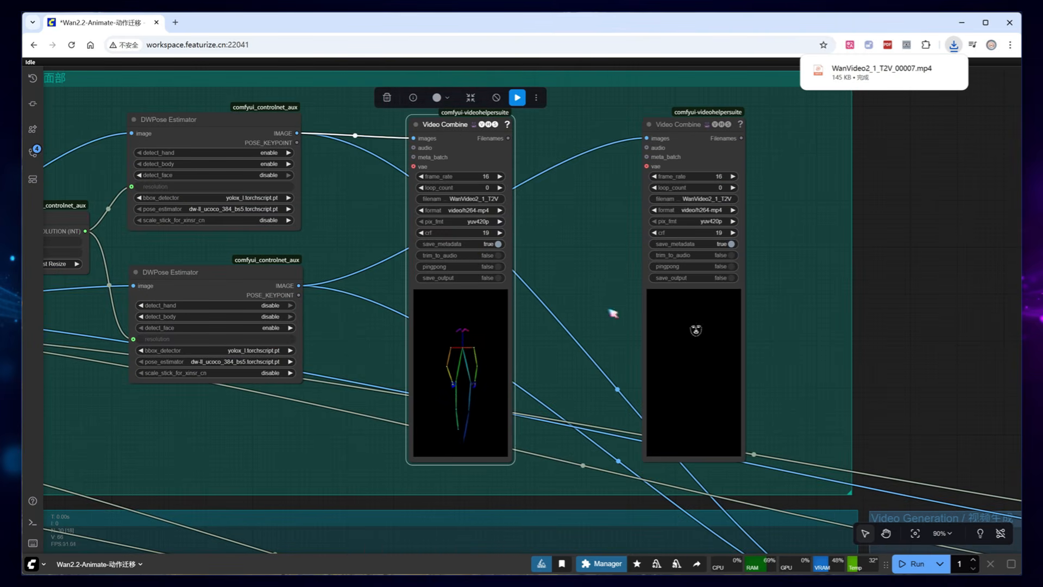
{"action": "right_click", "coordinate": [710, 326]}
{"action": "left_click", "coordinate": [719, 255]}
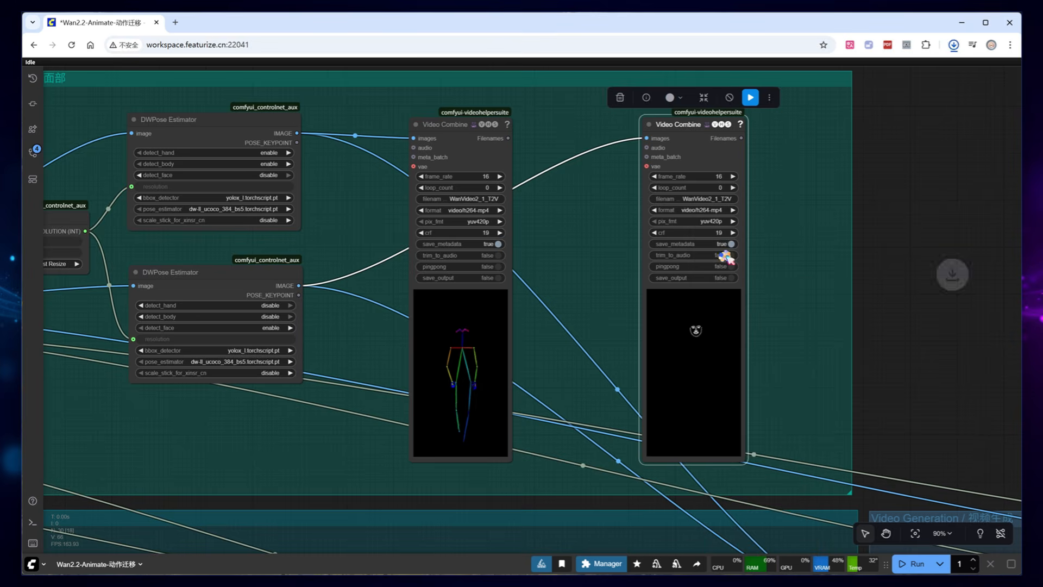
{"action": "scroll", "coordinate": [724, 256], "scroll_direction": "down", "scroll_amount": 4}
{"action": "left_click_drag", "start_coordinate": [924, 338], "coordinate": [658, 304]}
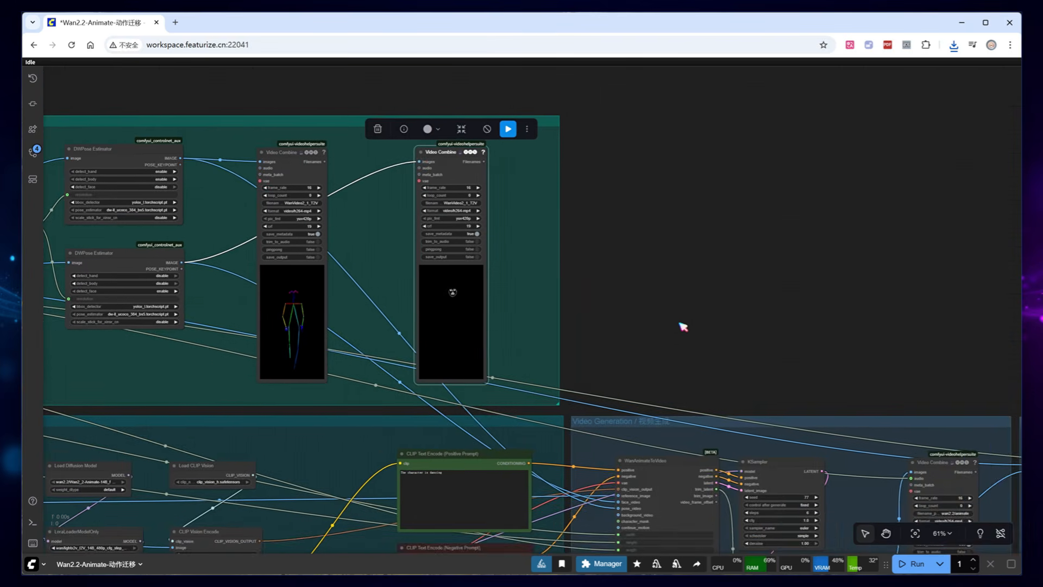
Add Load Video nodes for the saved pose and face videos and connect their images to WanAnimateToVideo's pose_video and face_video inputs
{"action": "key", "text": "ctrl+v"}
{"action": "scroll", "coordinate": [698, 348], "scroll_direction": "up", "scroll_amount": 2}
{"action": "left_click_drag", "start_coordinate": [839, 309], "coordinate": [761, 286]}
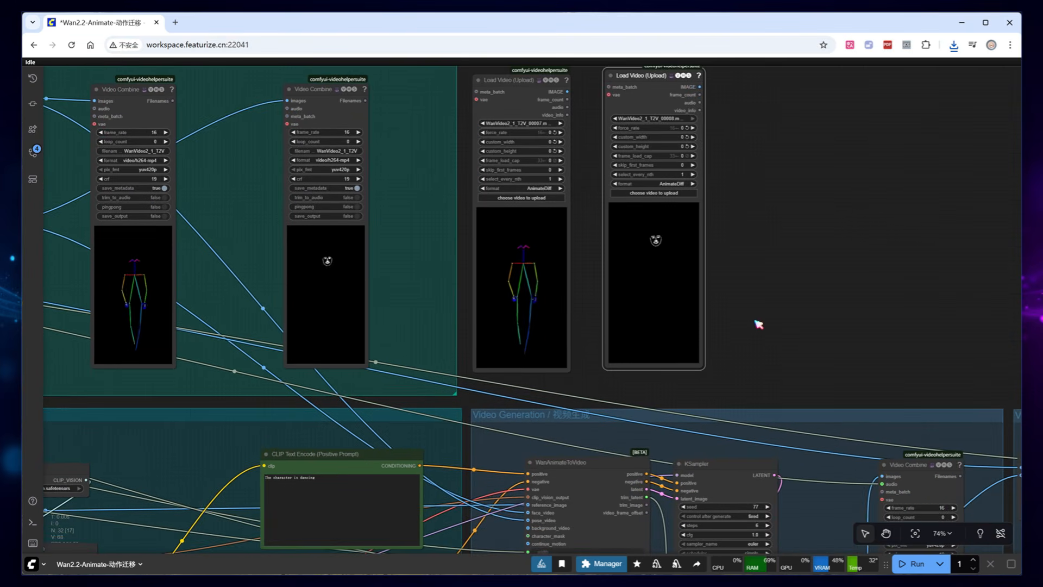
{"action": "left_click_drag", "start_coordinate": [701, 87], "coordinate": [531, 513]}
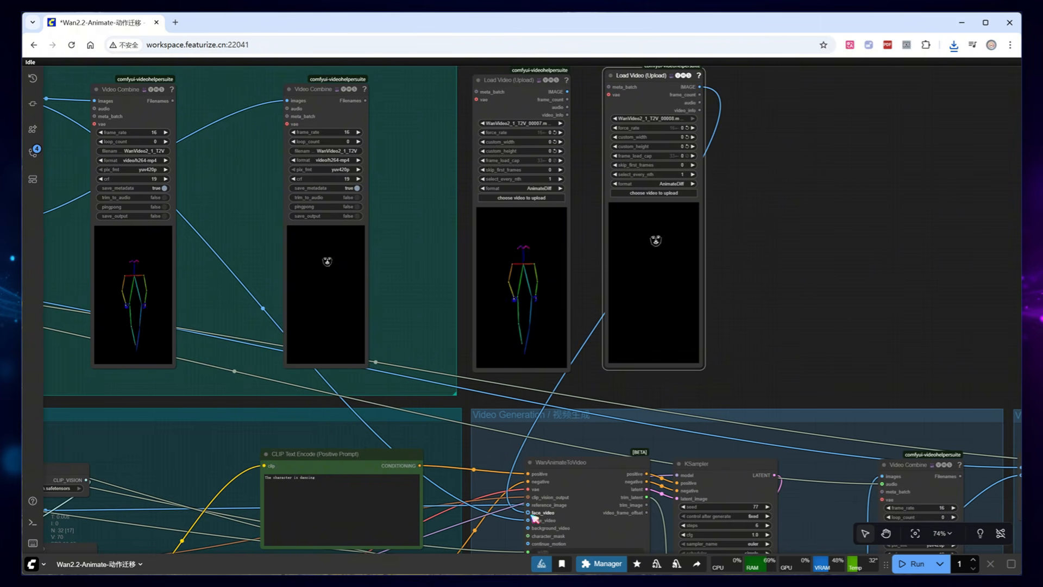
{"action": "left_click_drag", "start_coordinate": [568, 91], "coordinate": [543, 519]}
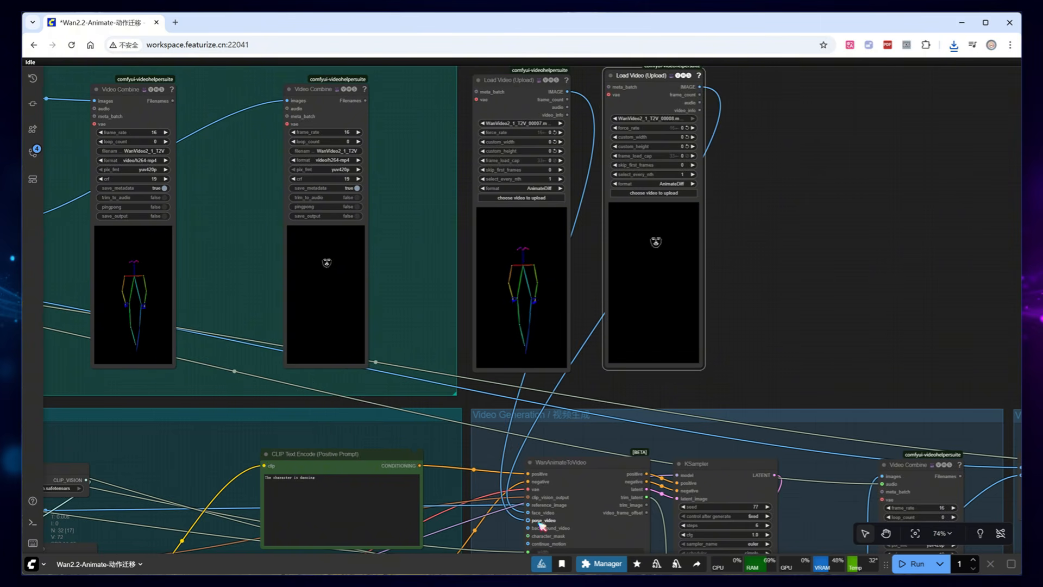
Move the skeleton and face Video Combine nodes closer together beside the DWPose Estimators in the Pose & Face group
{"action": "scroll", "coordinate": [798, 345], "scroll_direction": "down", "scroll_amount": 4}
{"action": "scroll", "coordinate": [568, 205], "scroll_direction": "left", "scroll_amount": 3}
{"action": "left_click_drag", "start_coordinate": [486, 171], "coordinate": [489, 137]}
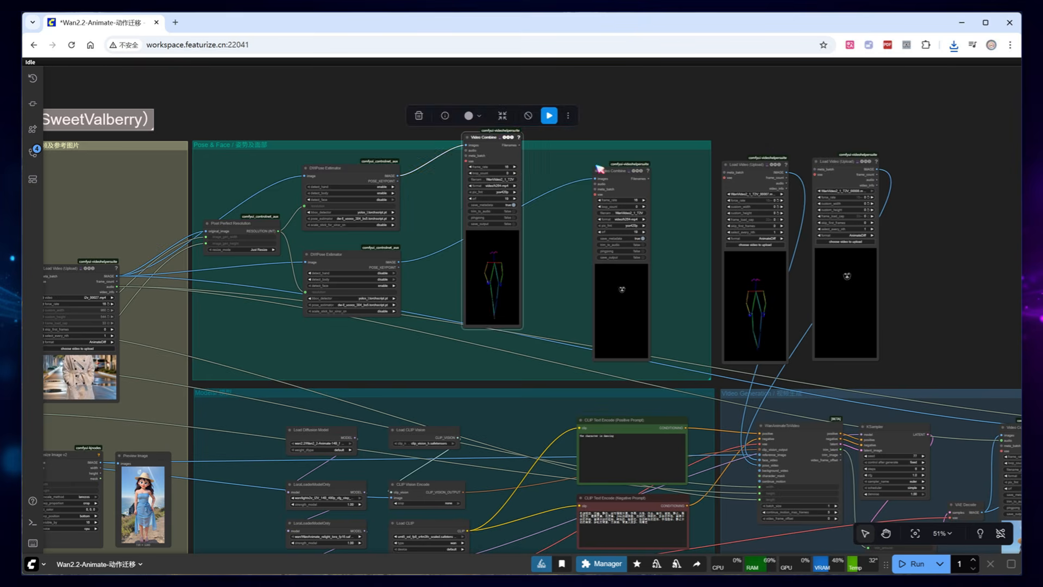
{"action": "left_click_drag", "start_coordinate": [617, 171], "coordinate": [581, 154]}
{"action": "left_click", "coordinate": [907, 214]}
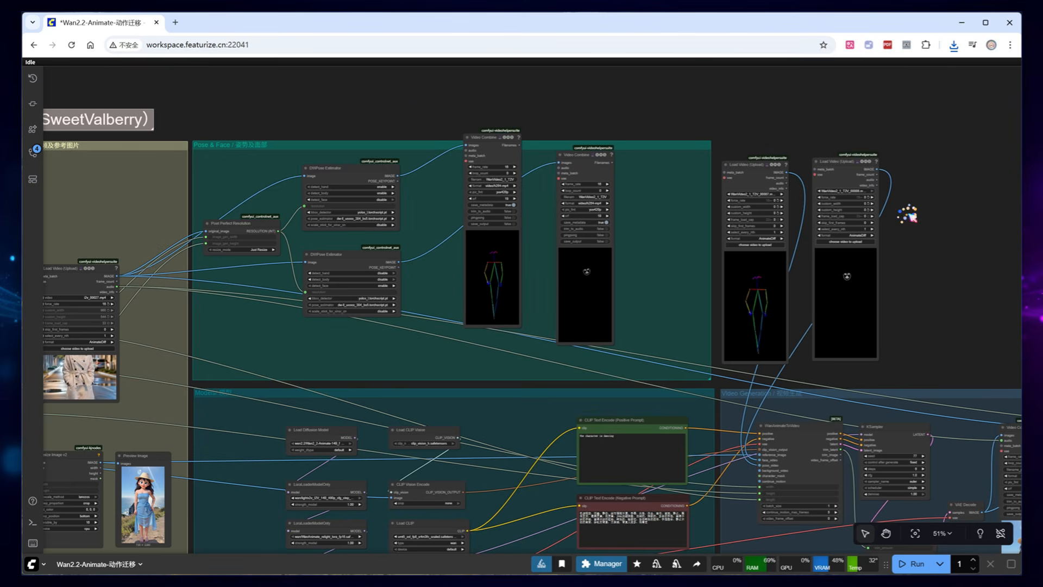
Run the motion transfer workflow with the loaded pose and face videos and inspect the side-by-side output
{"action": "left_click", "coordinate": [913, 563]}
{"action": "scroll", "coordinate": [973, 291], "scroll_direction": "down", "scroll_amount": 3}
{"action": "left_click_drag", "start_coordinate": [984, 295], "coordinate": [808, 284]}
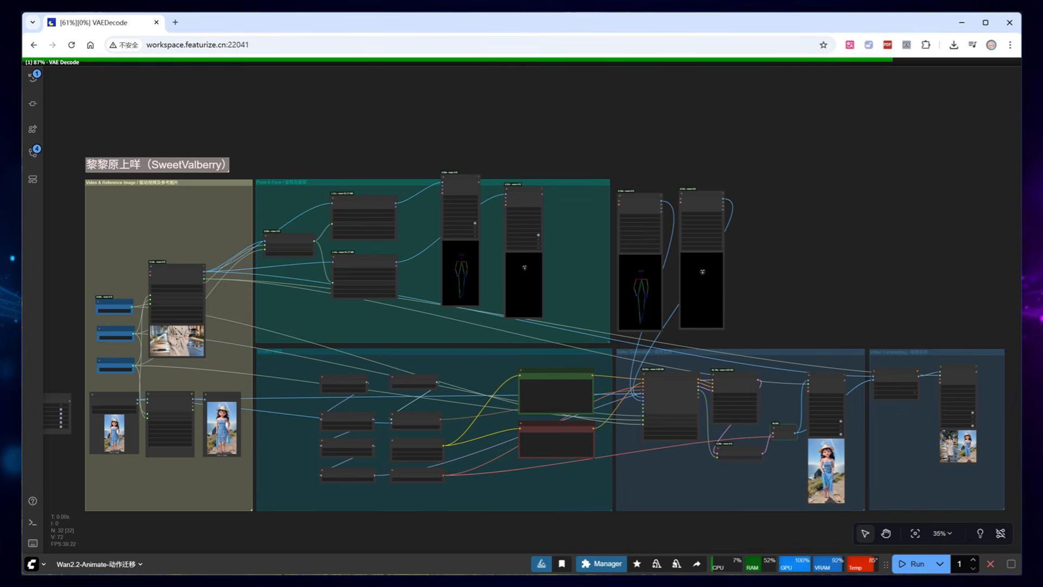
{"action": "left_click_drag", "start_coordinate": [1005, 492], "coordinate": [955, 415]}
{"action": "scroll", "coordinate": [942, 341], "scroll_direction": "up", "scroll_amount": 10}
{"action": "scroll", "coordinate": [942, 341], "scroll_direction": "up", "scroll_amount": 15}
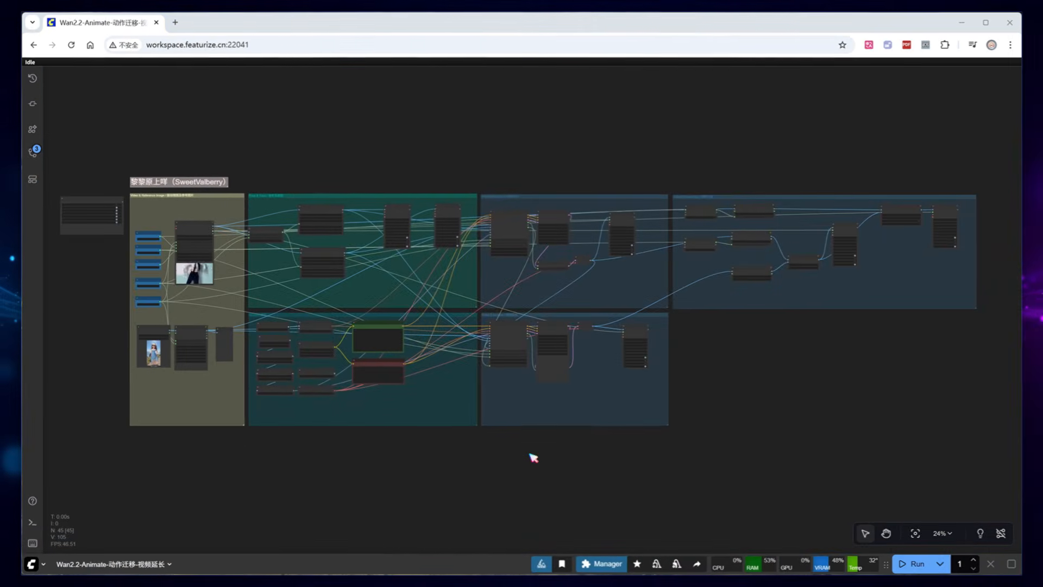
Examine the Video Extension group and how the Video Compositing group joins both generated clips in the motion transfer extension workflow
{"action": "scroll", "coordinate": [562, 387], "scroll_direction": "up", "scroll_amount": 9}
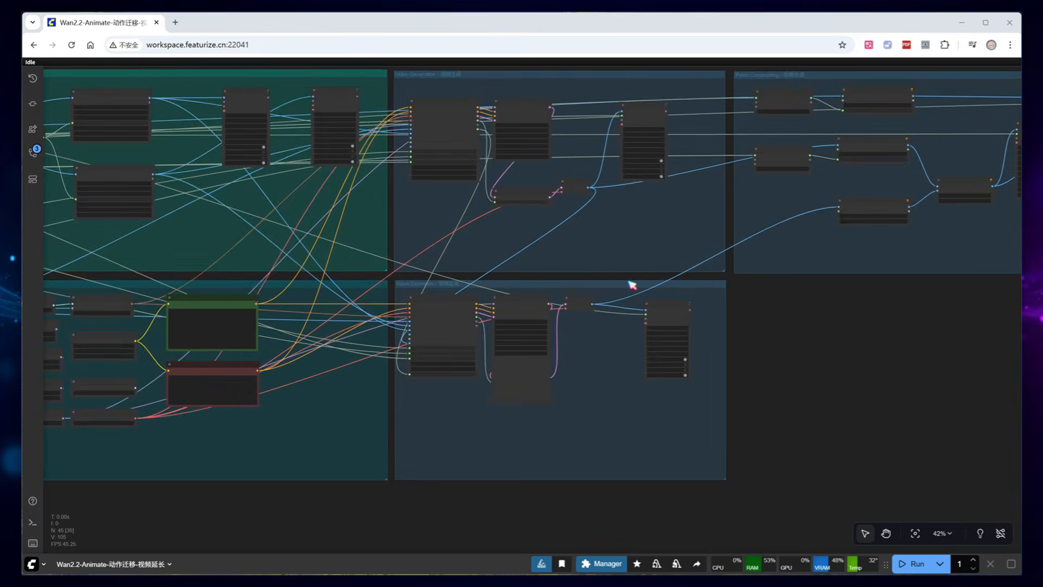
{"action": "left_click_drag", "start_coordinate": [793, 317], "coordinate": [796, 401]}
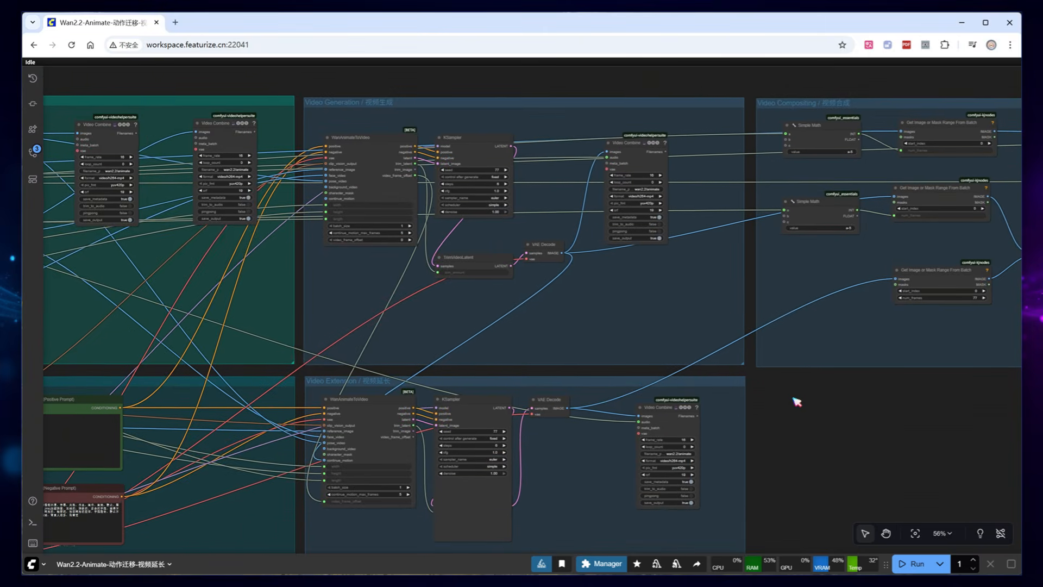
{"action": "scroll", "coordinate": [767, 451], "scroll_direction": "up", "scroll_amount": 1}
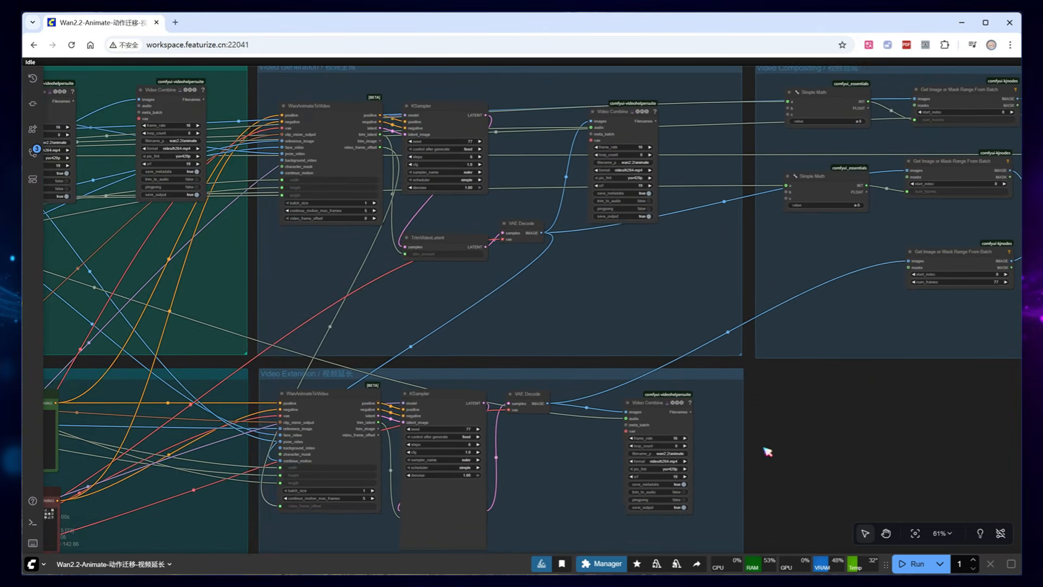
{"action": "left_click", "coordinate": [348, 417]}
{"action": "left_click", "coordinate": [435, 394]}
{"action": "left_click", "coordinate": [776, 404]}
{"action": "left_click_drag", "start_coordinate": [962, 422], "coordinate": [343, 492]}
{"action": "scroll", "coordinate": [343, 492], "scroll_direction": "up", "scroll_amount": 1}
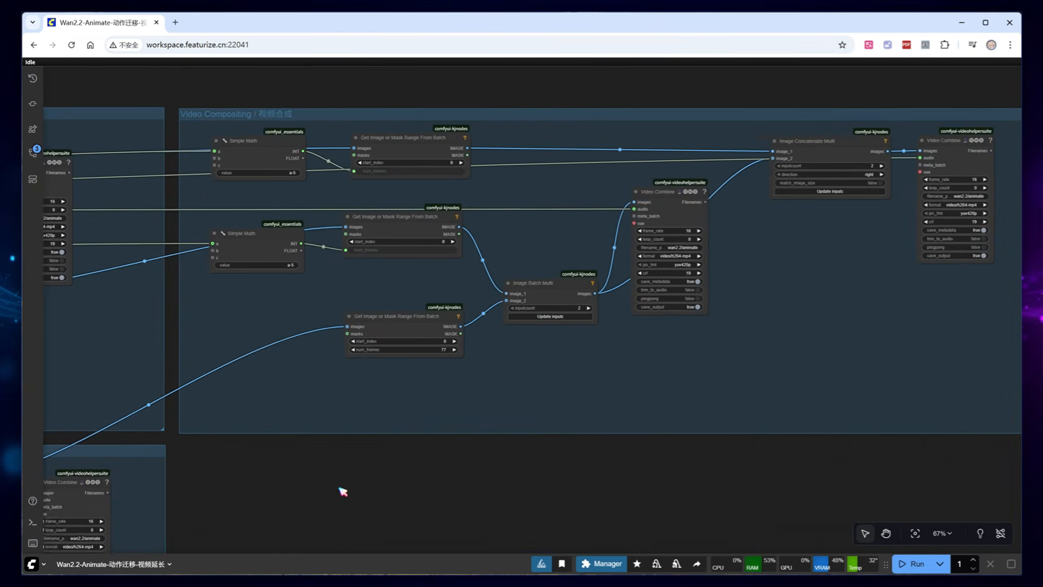
{"action": "scroll", "coordinate": [342, 491], "scroll_direction": "right", "scroll_amount": 2}
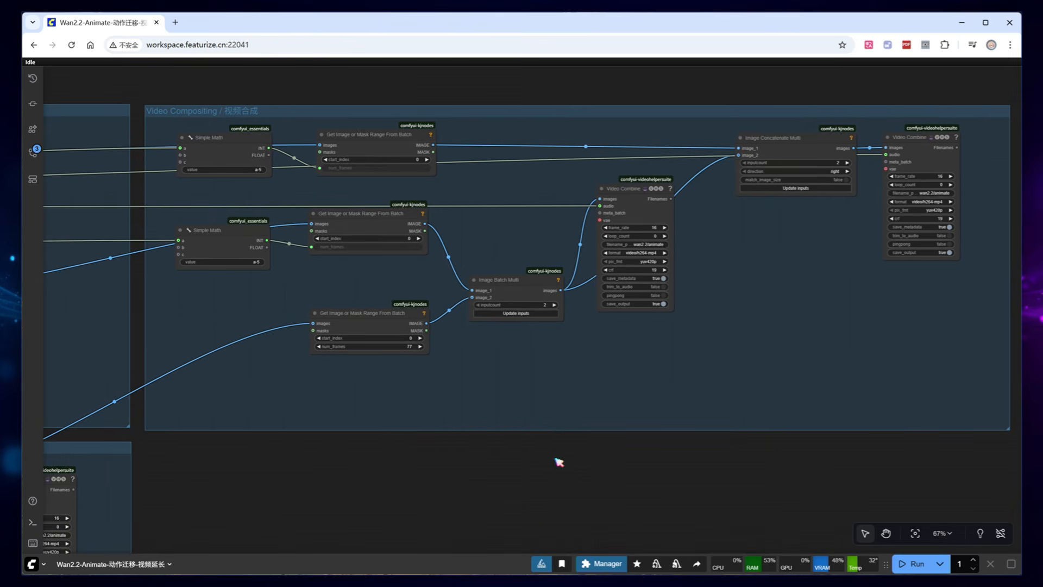
Run the motion transfer extension workflow and inspect the extended dance video in the Video Compositing group
{"action": "left_click", "coordinate": [919, 565]}
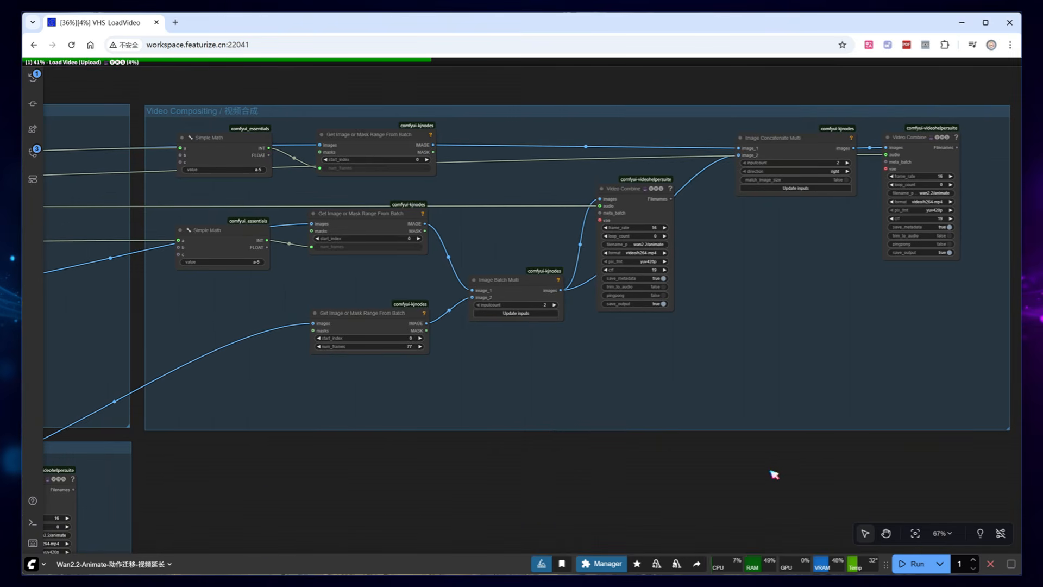
{"action": "scroll", "coordinate": [770, 472], "scroll_direction": "down", "scroll_amount": 9}
{"action": "left_click_drag", "start_coordinate": [811, 373], "coordinate": [787, 365]}
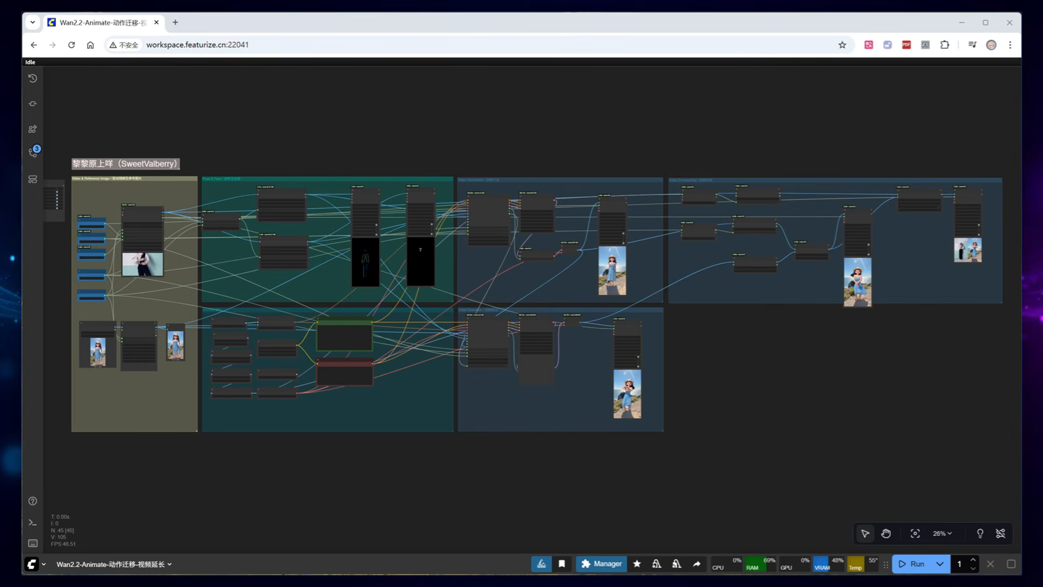
{"action": "scroll", "coordinate": [780, 352], "scroll_direction": "up", "scroll_amount": 20}
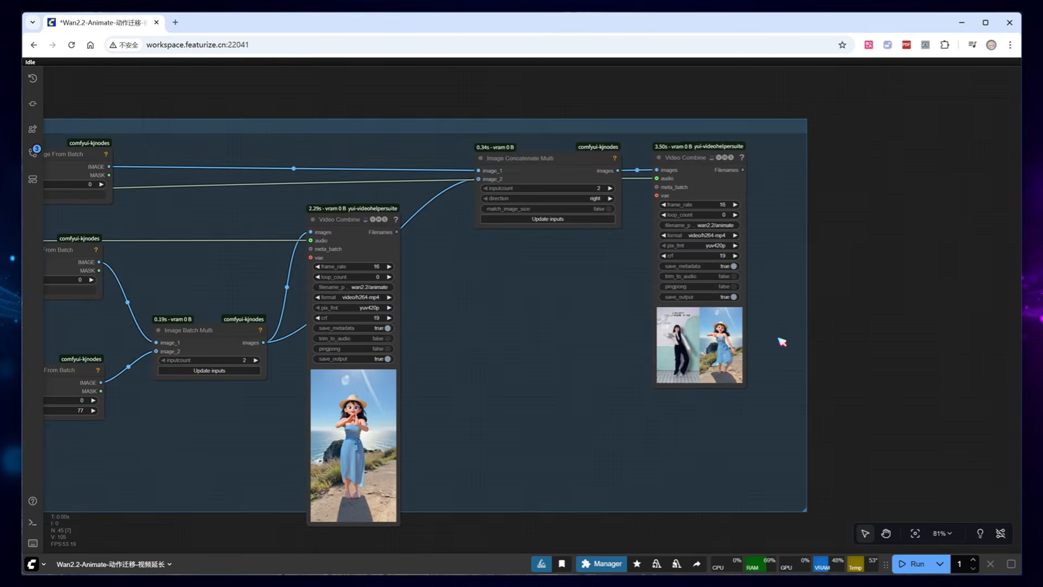
{"action": "scroll", "coordinate": [756, 398], "scroll_direction": "up", "scroll_amount": 3}
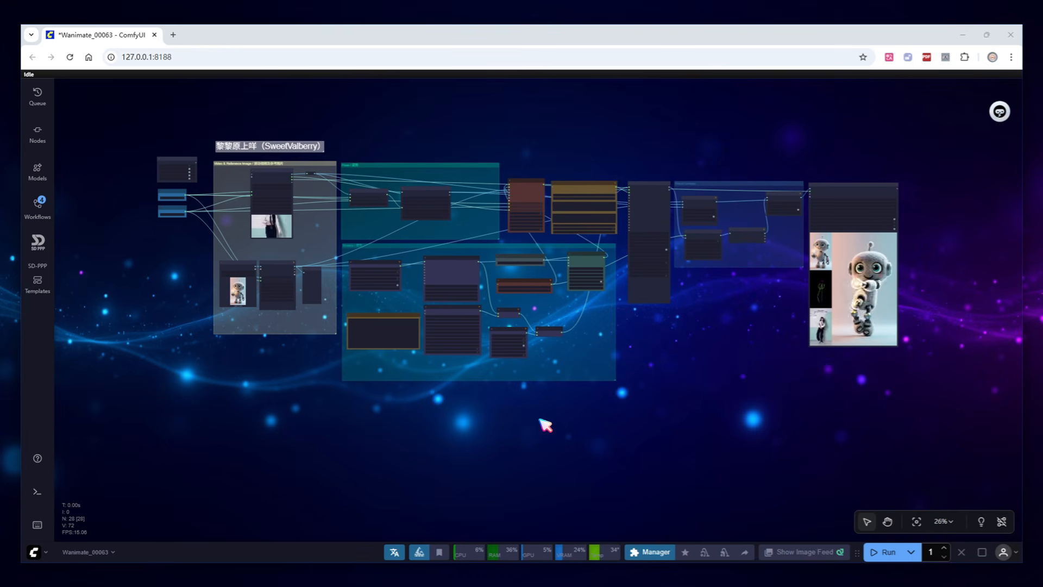
Examine the WanVideo Animate Embeds, model loader and text encode nodes in the Wanimate_00063 workflow
{"action": "scroll", "coordinate": [506, 220], "scroll_direction": "up", "scroll_amount": 13}
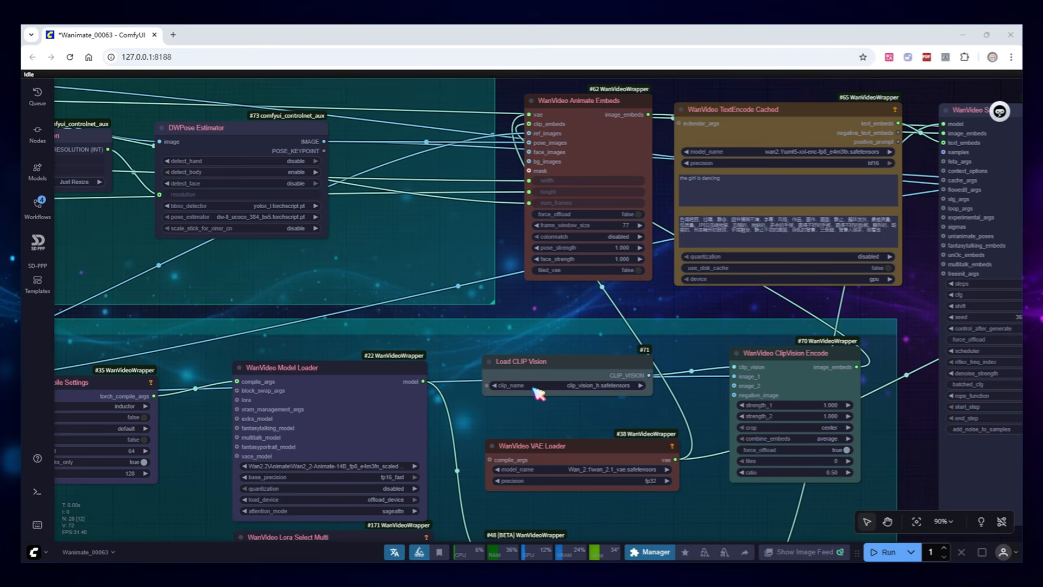
{"action": "scroll", "coordinate": [537, 392], "scroll_direction": "down", "scroll_amount": 10}
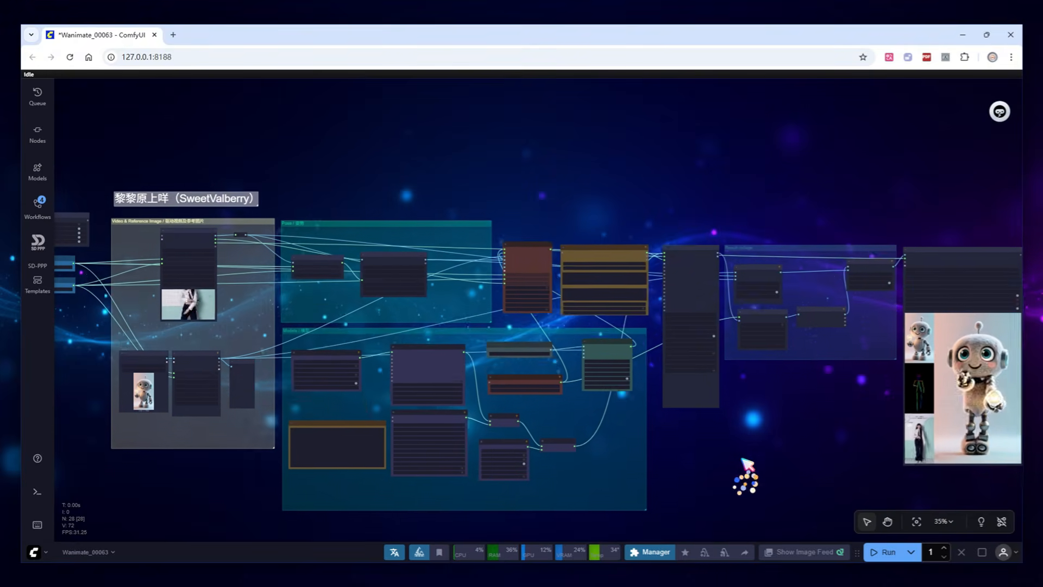
{"action": "scroll", "coordinate": [749, 430], "scroll_direction": "down", "scroll_amount": 1}
{"action": "scroll", "coordinate": [731, 387], "scroll_direction": "down", "scroll_amount": 1}
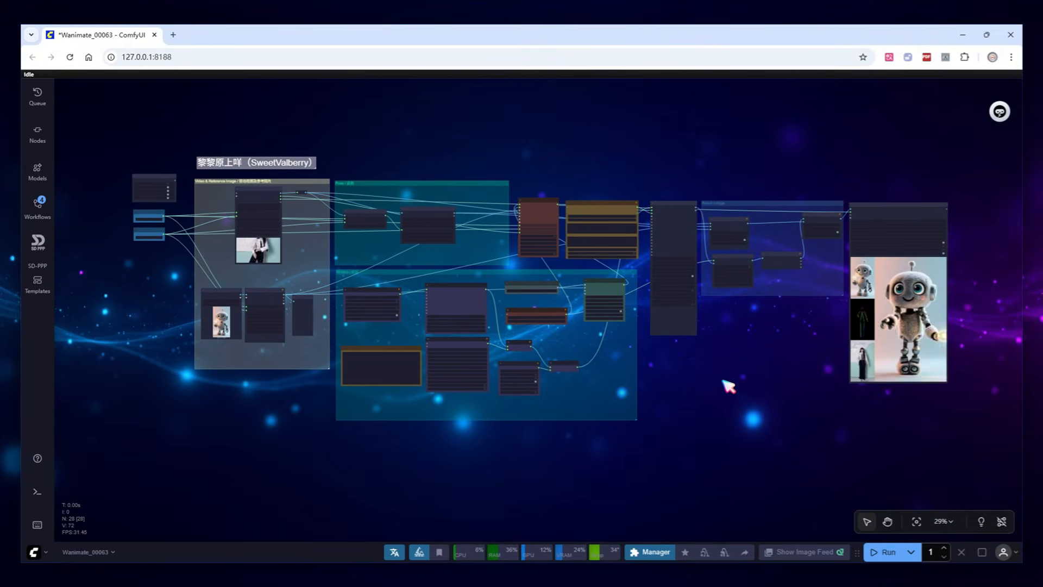